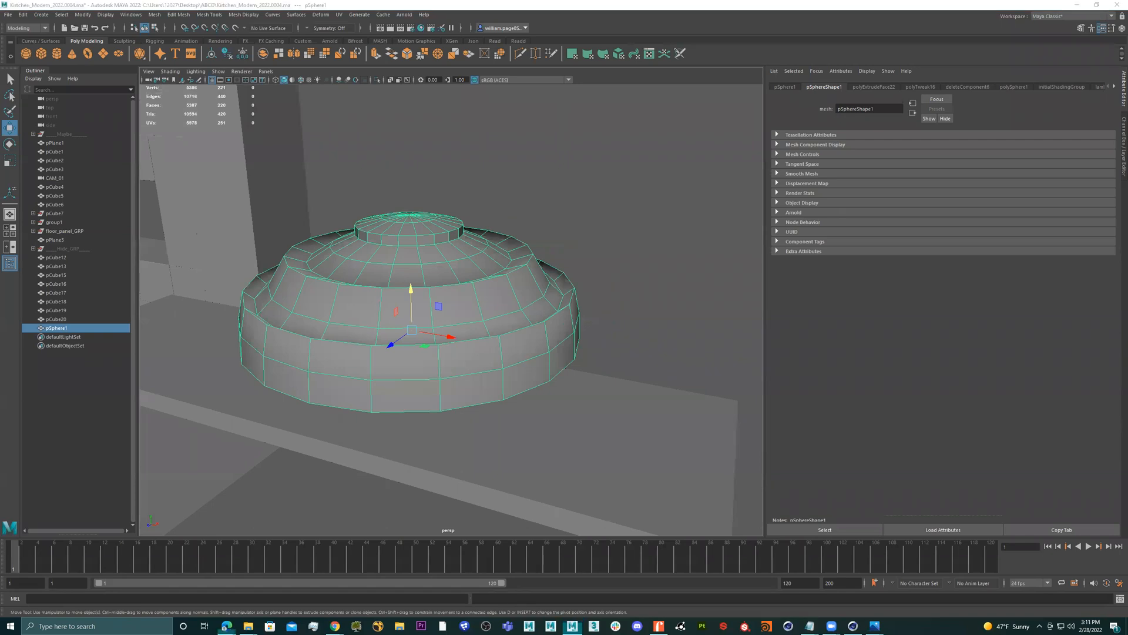
- Turn on smooth preview for the burner cap (pSphere1) and flatten it vertically with the Scale tool
middle_click_drag(478, 208, 477, 209, "alt")
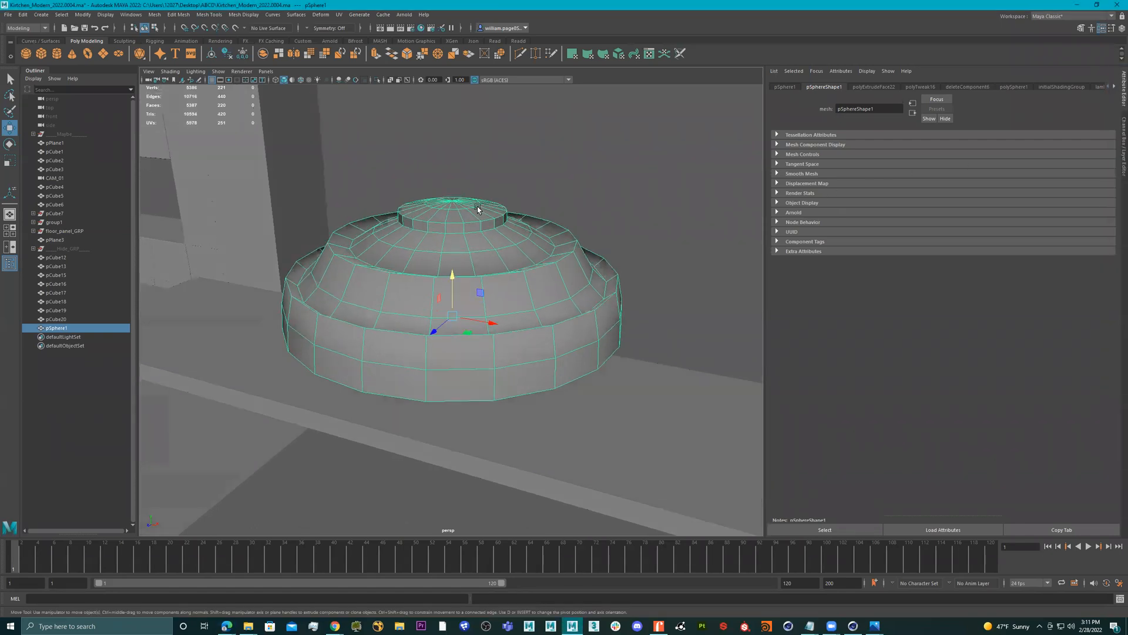
key("3")
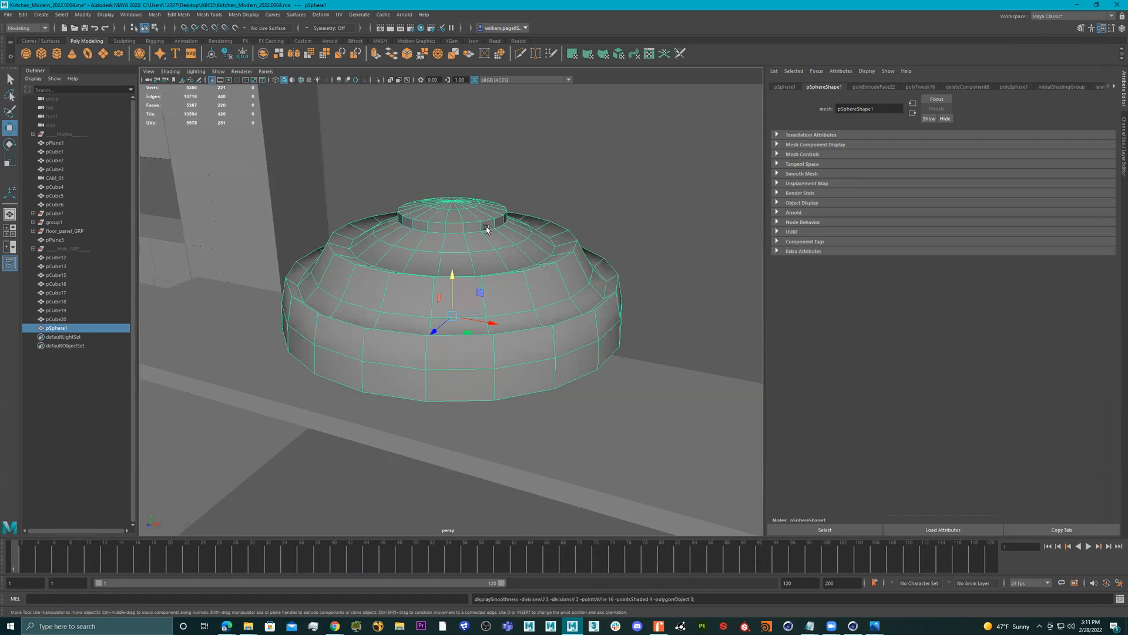
mouse_move(489, 240)
left_mouse_down("alt")
mouse_move(552, 252)
mouse_move(496, 229)
left_mouse_up("alt")
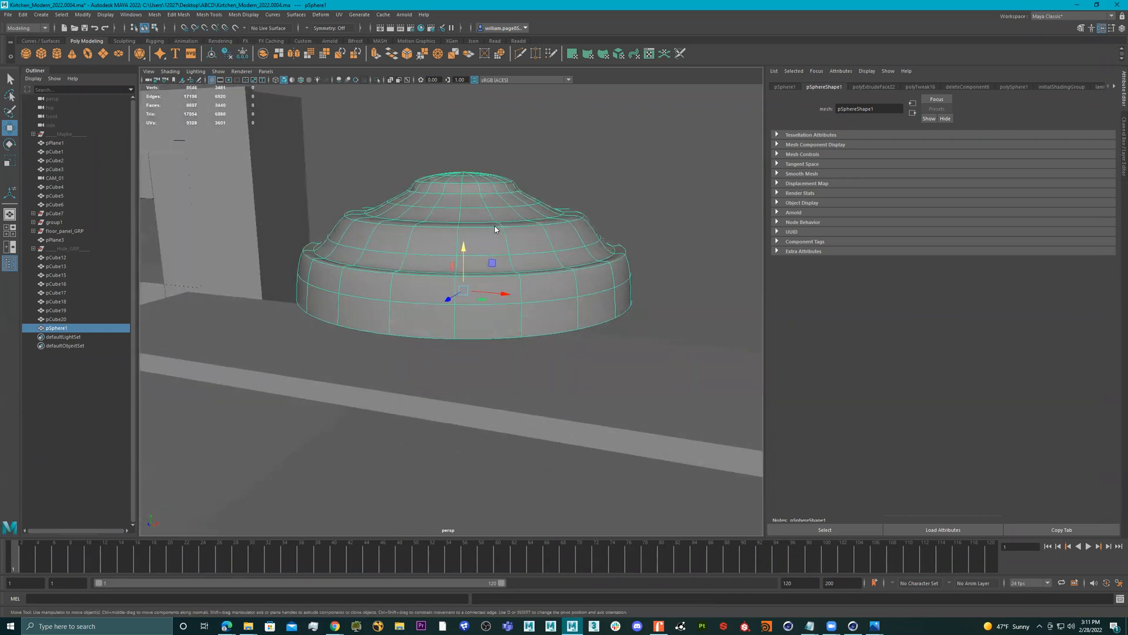
left_click_drag(593, 167, 483, 277, "alt")
key("r")
scroll(484, 277, "up", 3)
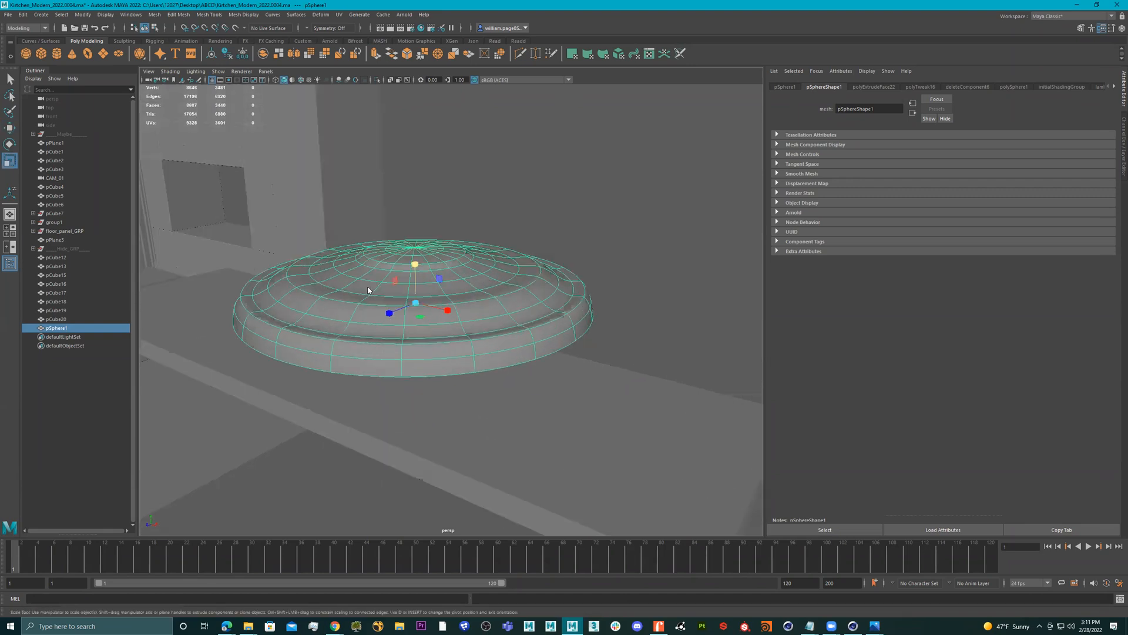
- Select the full face ring around the burner cap's upper surface and move it up into a raised rim
right_click_drag(369, 279, 413, 242)
left_click_drag(413, 243, 453, 270, "alt")
scroll(452, 294, "up", 2)
left_click_drag(482, 217, 470, 328, "alt")
right_click_drag(470, 329, 480, 372)
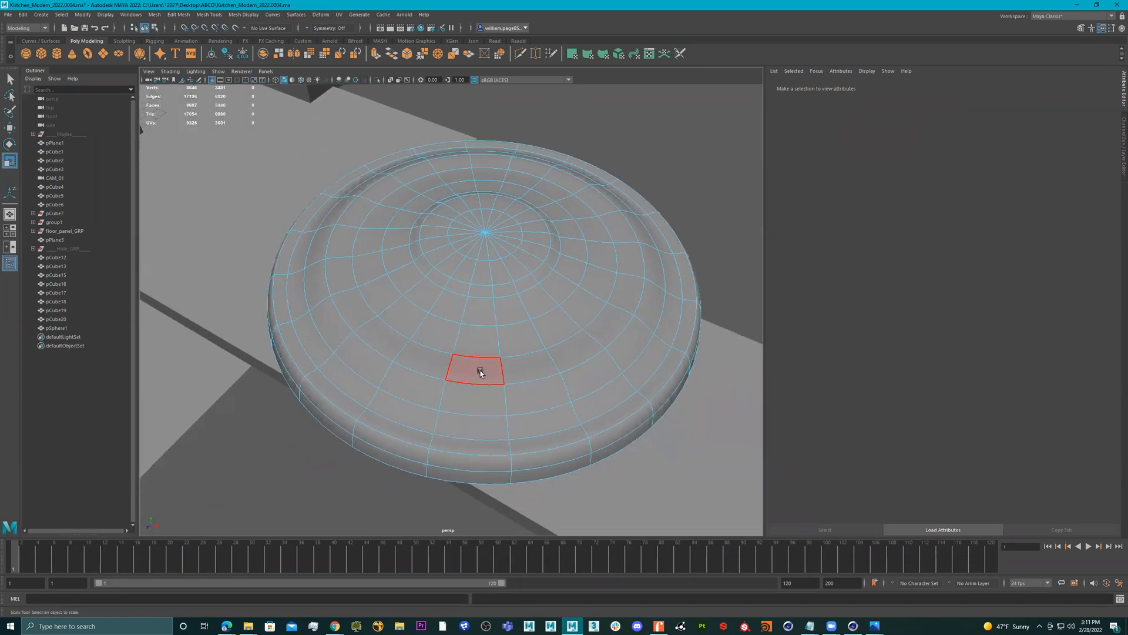
left_click(474, 376)
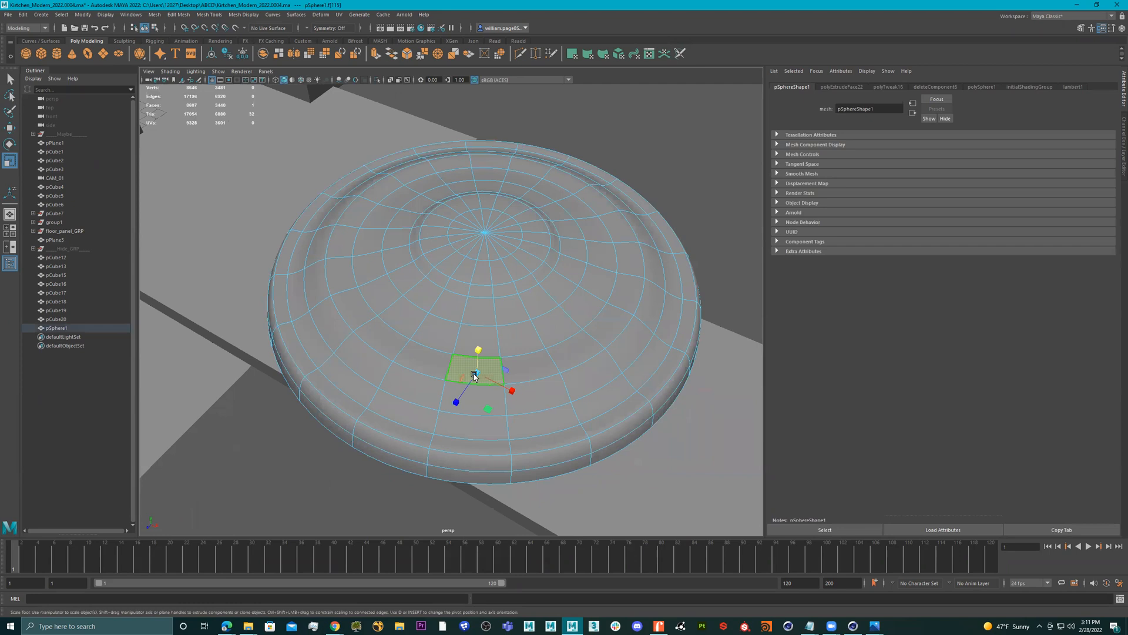
double_click(431, 367, "shift")
left_click_drag(432, 367, 465, 141, "alt")
key("w")
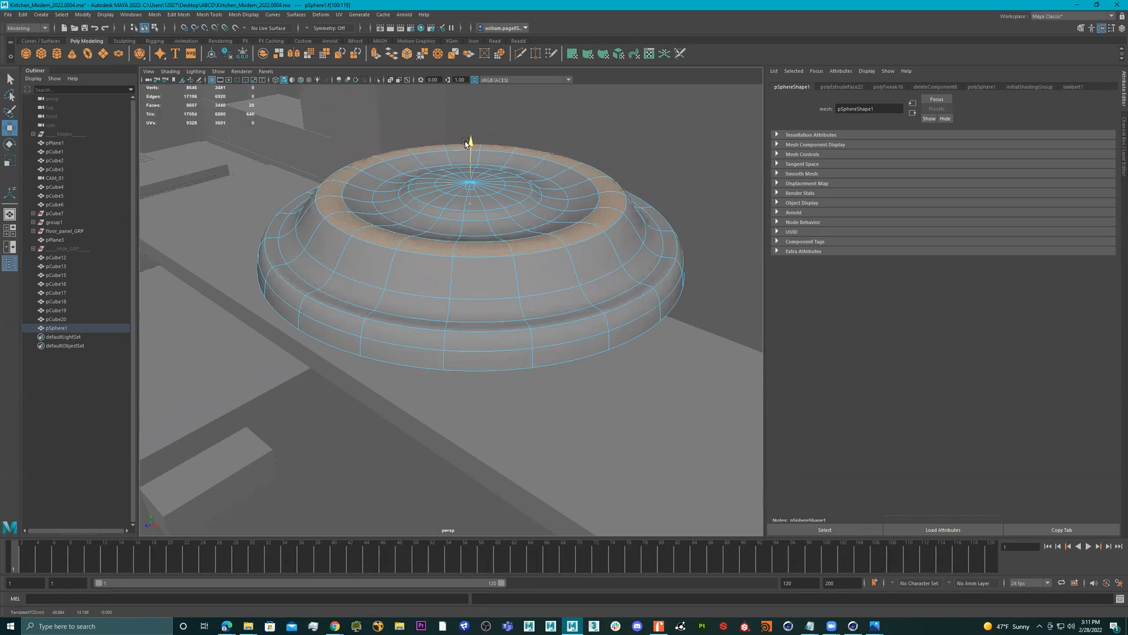
- Turn off smooth preview and bevel the edge loops at the outer step and around the centre disc
left_click_drag(471, 212, 464, 208, "alt")
mouse_move(465, 208)
right_mouse_down("alt")
mouse_move(435, 206)
mouse_move(458, 217)
right_mouse_up("alt")
left_click_drag(458, 217, 400, 272, "alt")
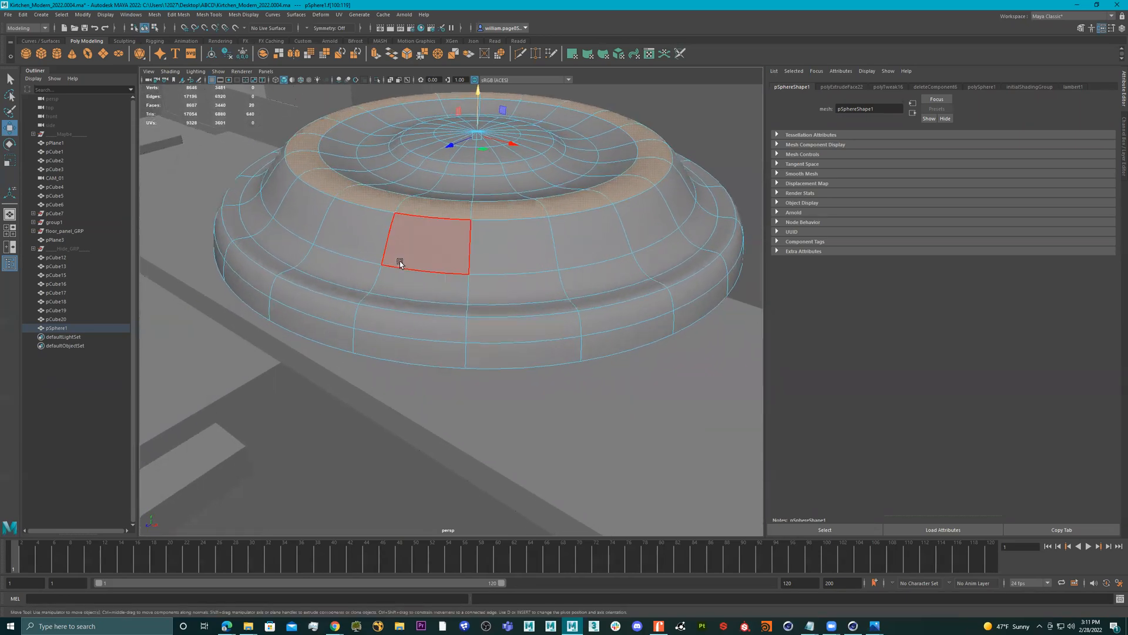
right_click_drag(407, 257, 455, 242)
key("1")
right_click(417, 251)
left_click(416, 228)
double_click(327, 286)
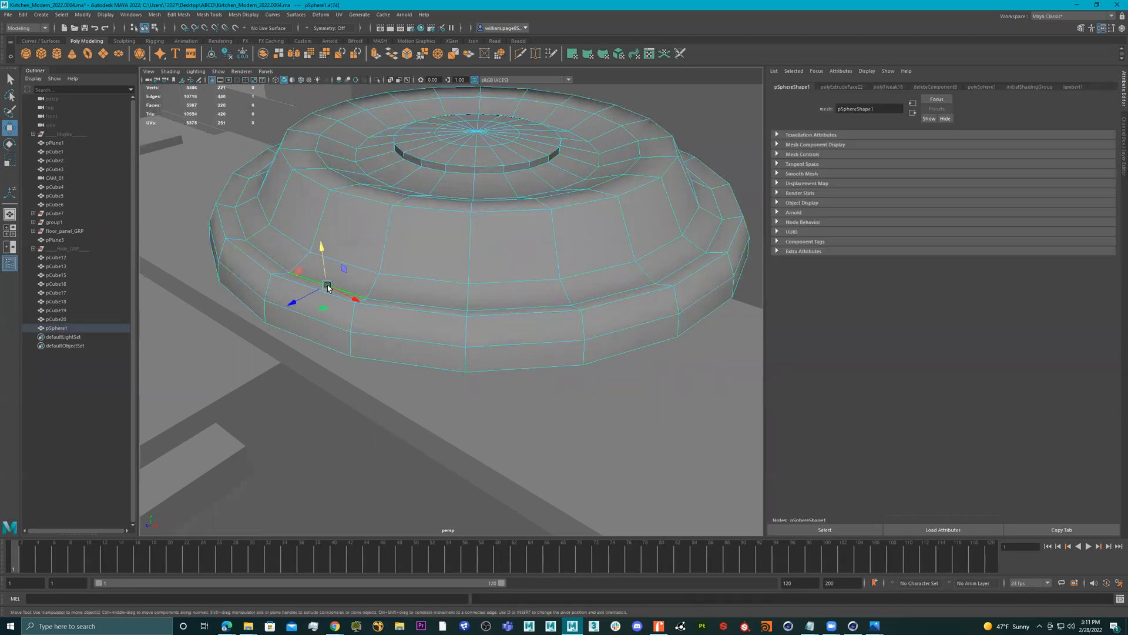
left_click_drag(380, 247, 355, 213, "alt")
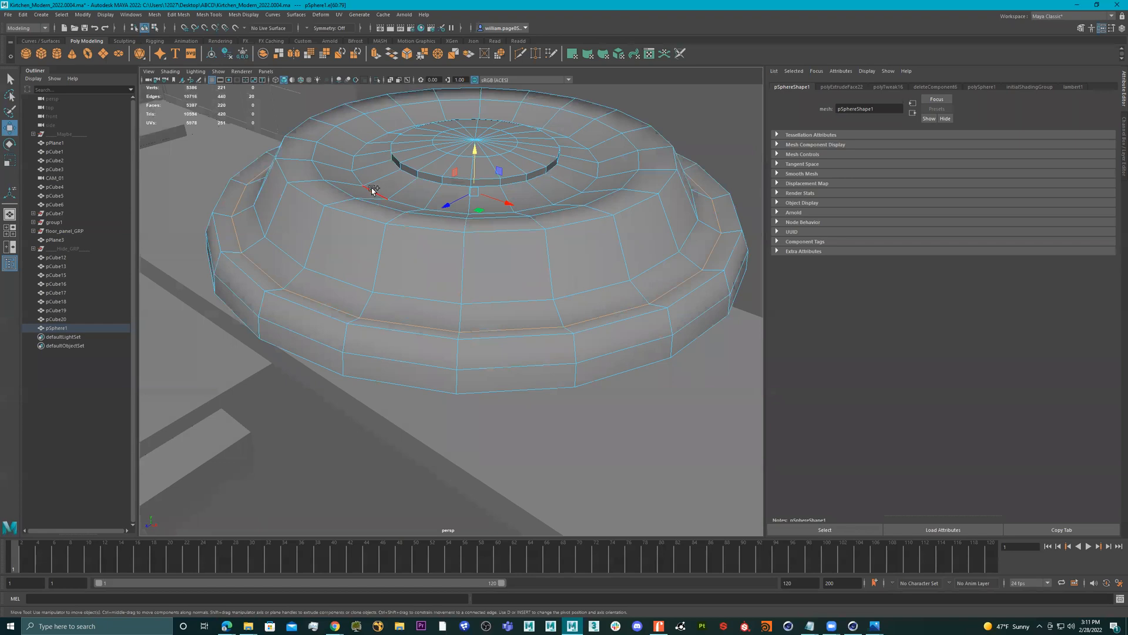
double_click(416, 175, "shift")
double_click(411, 175, "shift")
right_click_drag(425, 191, 474, 192, "shift")
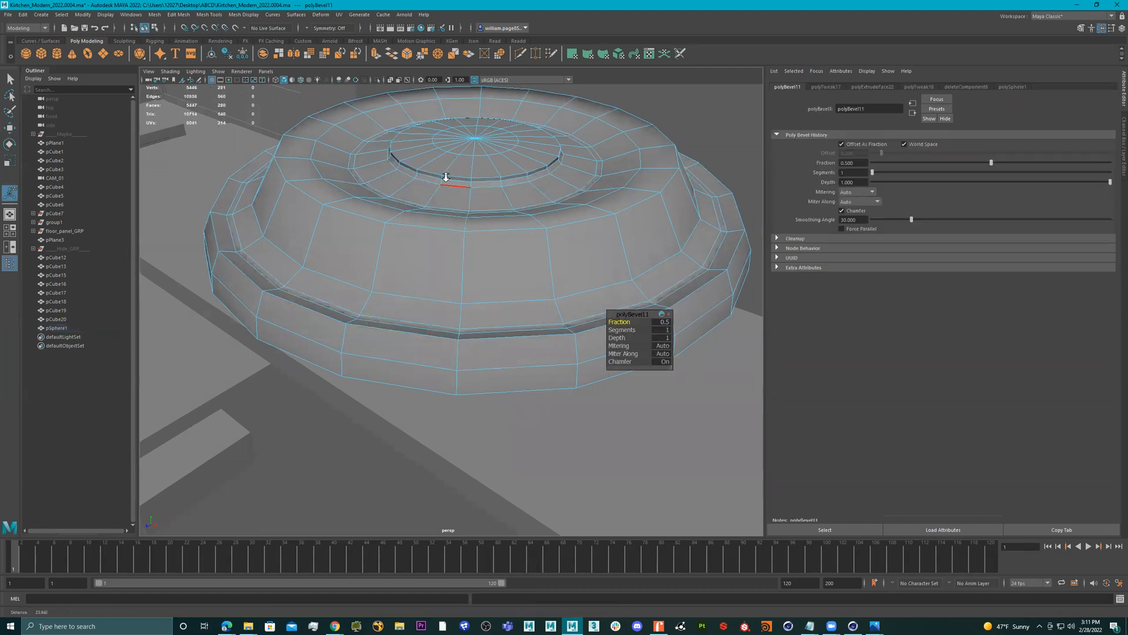
- With smooth preview on, set the bevel's fraction to 1 and its segments to 3, and return to object mode
key("3")
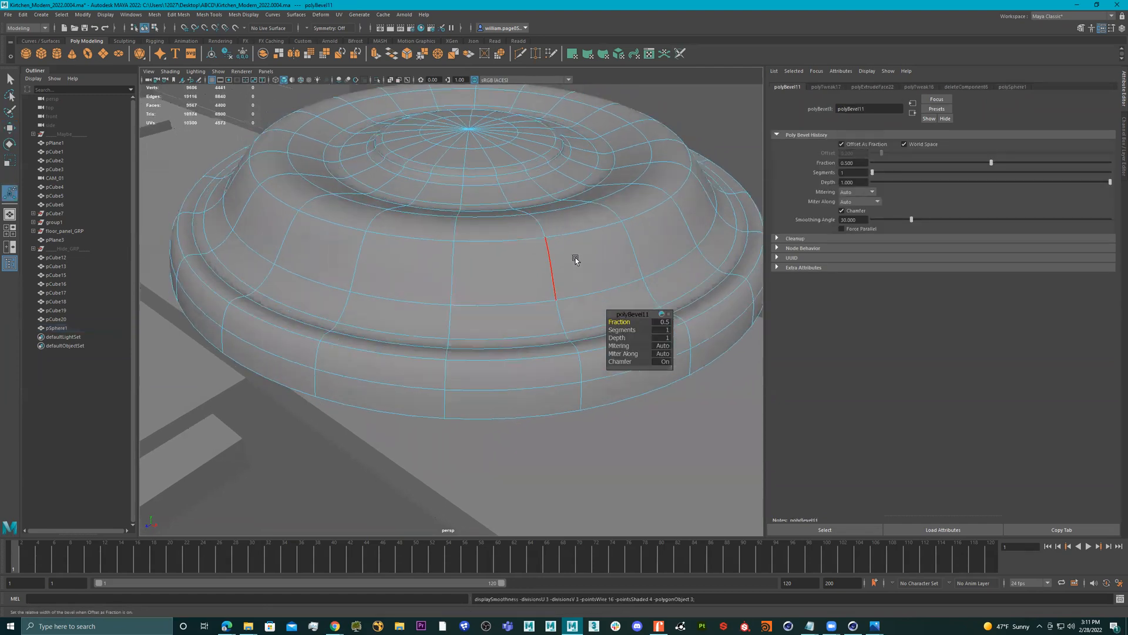
mouse_move(622, 322)
left_mouse_down()
mouse_move(634, 321)
mouse_move(588, 313)
mouse_move(620, 311)
mouse_move(608, 312)
mouse_move(627, 330)
mouse_move(641, 321)
mouse_move(618, 318)
mouse_move(636, 319)
left_mouse_up()
right_click_drag(578, 242, 635, 213)
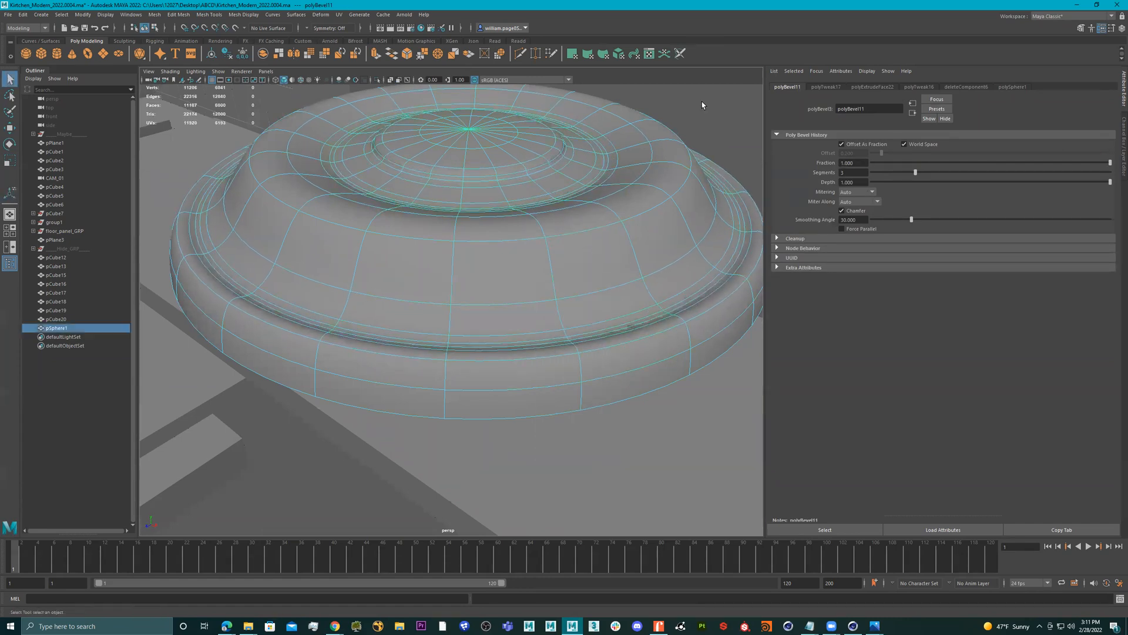
left_click(705, 117)
- Examine the burner's shape from several sides and compare it with the gas stove reference photo in the browser
right_click_drag(705, 119, 583, 181, "alt")
left_click_drag(583, 181, 573, 226, "alt")
left_click(534, 271)
left_click_drag(536, 274, 539, 244, "alt")
right_click_drag(495, 234, 453, 242, "alt")
left_click_drag(521, 229, 617, 213, "alt")
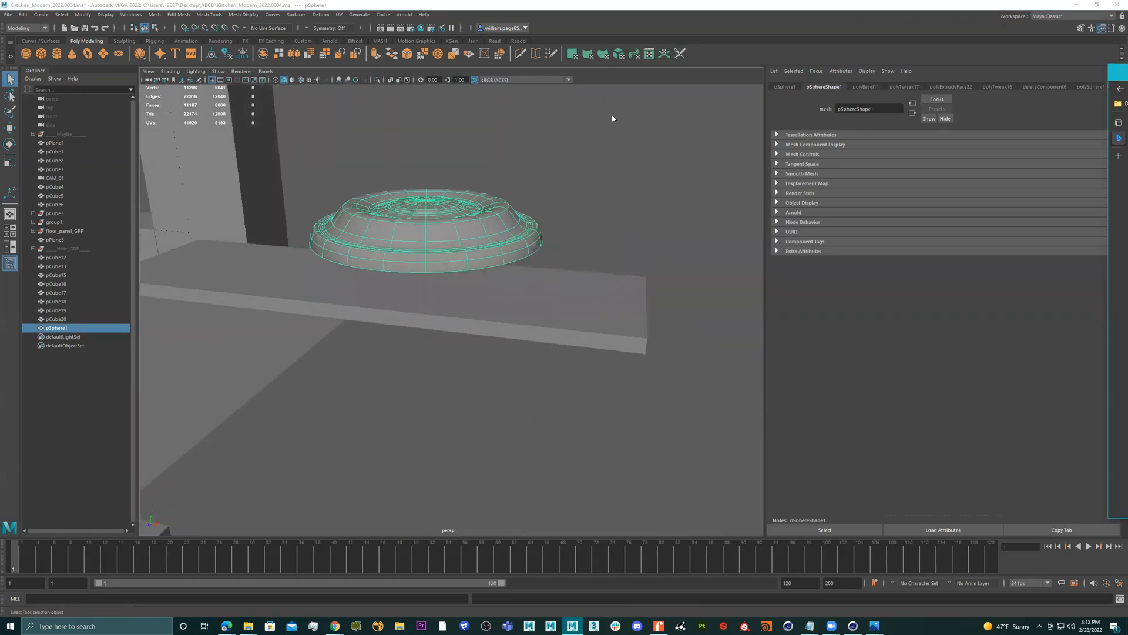
left_click_drag(1122, 86, 775, 86)
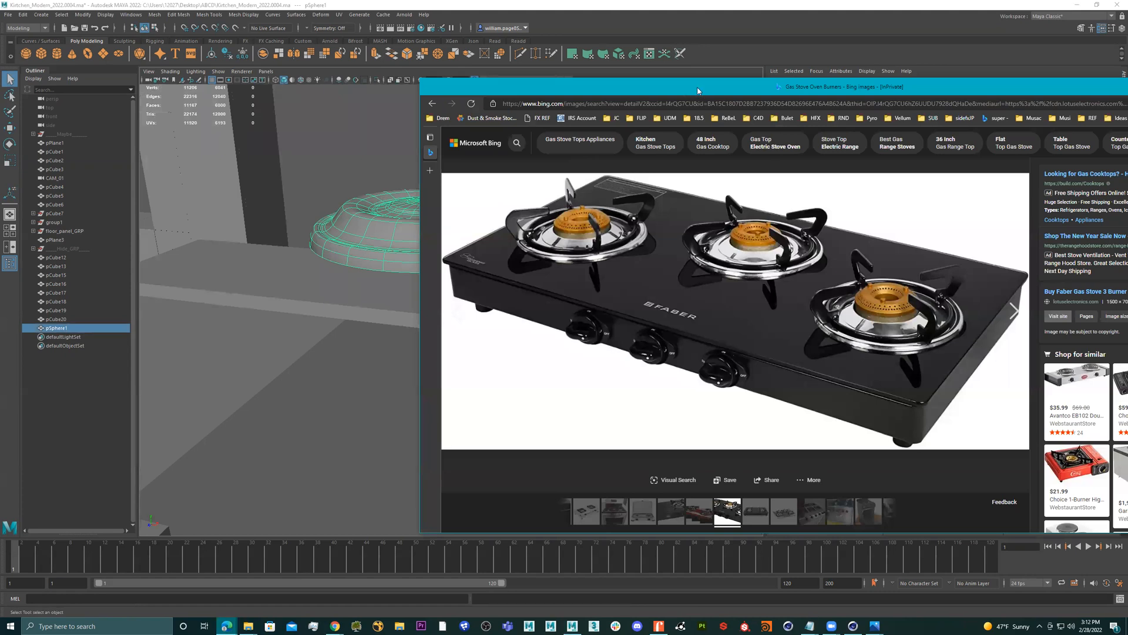
left_click_drag(698, 91, 1127, 90)
right_click_drag(505, 214, 431, 209, "alt")
left_click_drag(430, 209, 400, 206, "alt")
left_click_drag(468, 202, 544, 205, "alt")
middle_click_drag(510, 208, 485, 206, "alt")
left_click_drag(485, 206, 529, 225, "alt")
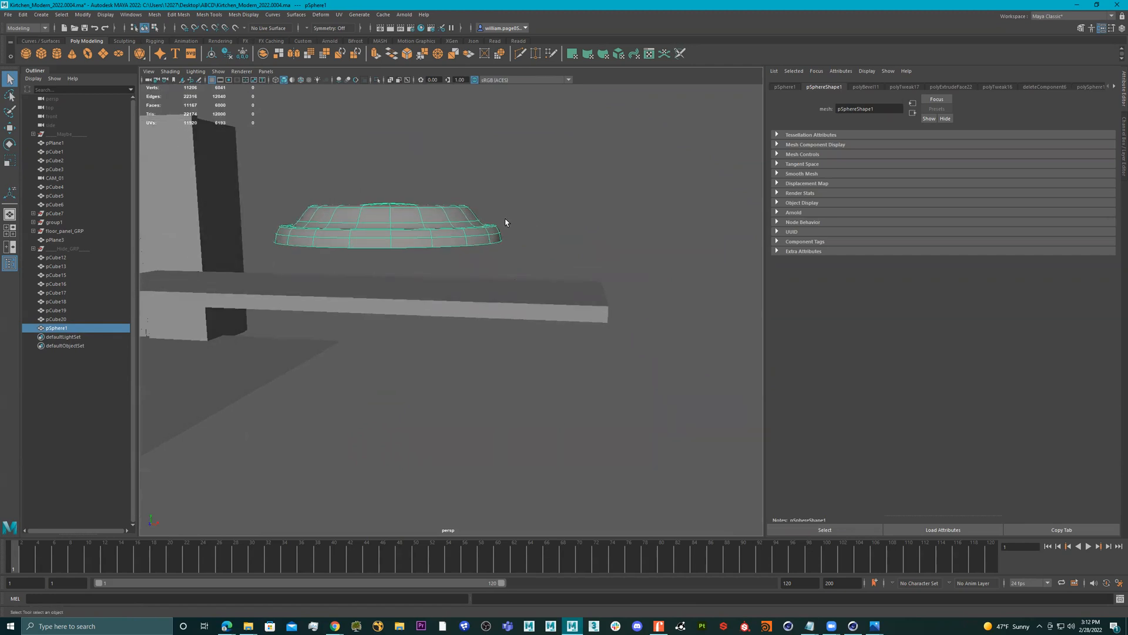
right_click_drag(586, 228, 431, 222, "alt")
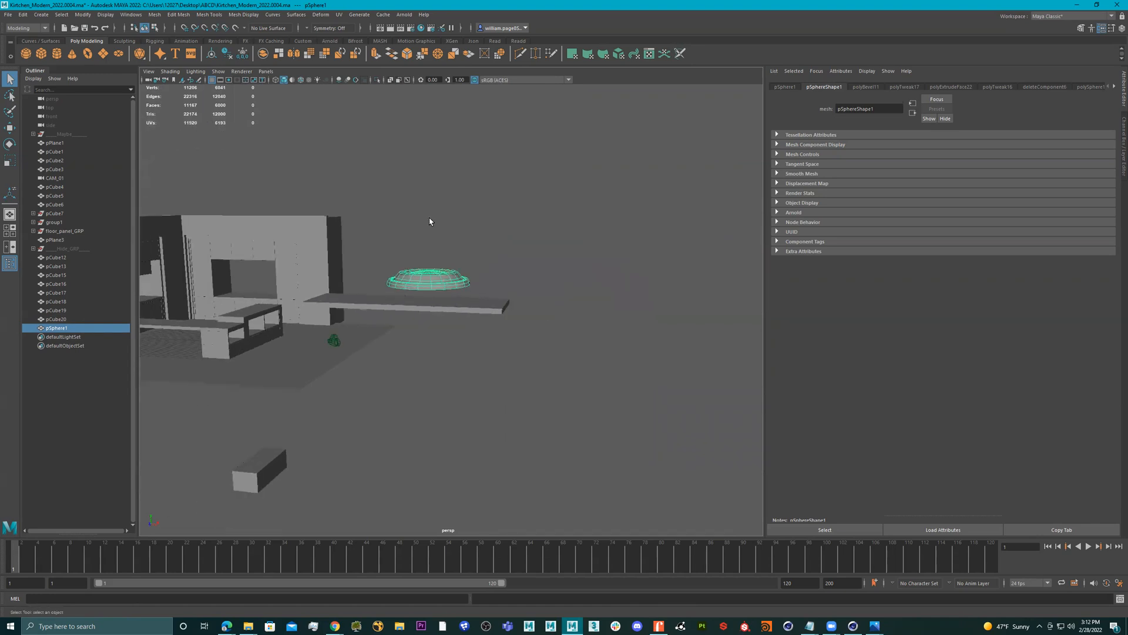
middle_click_drag(431, 221, 439, 211, "alt")
right_click_drag(376, 250, 519, 259, "alt")
middle_click_drag(579, 249, 539, 259, "alt")
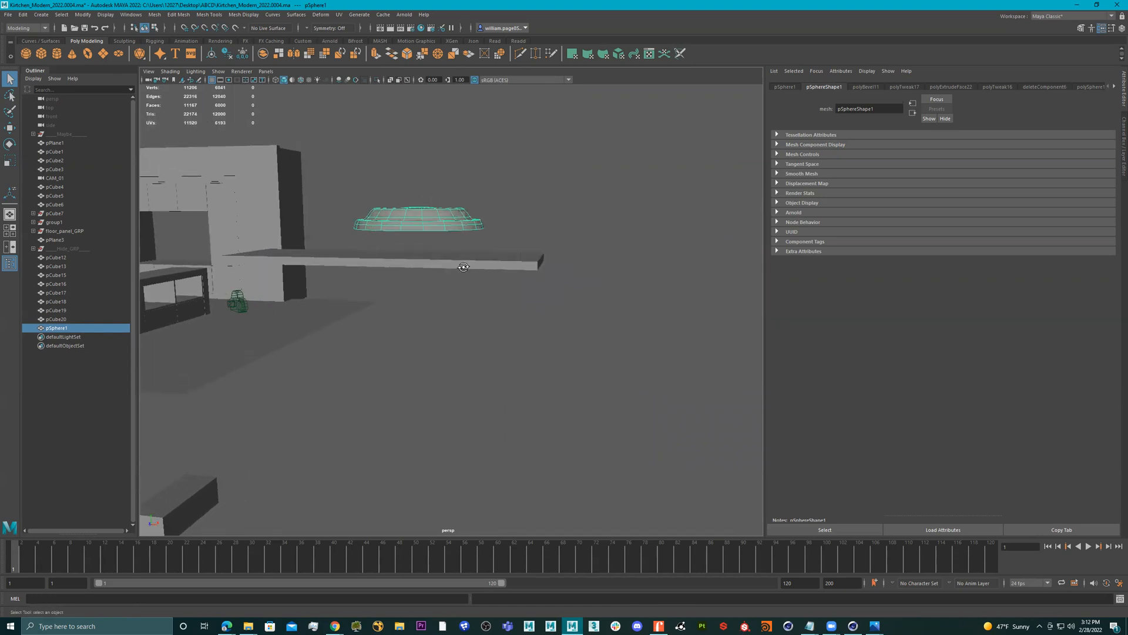
left_click_drag(539, 259, 532, 281, "alt")
- Create a polygon cube and move it out to the burner
left_click(42, 55)
right_click_drag(355, 186, 320, 227, "alt")
key("w")
mouse_move(282, 305)
left_mouse_down()
mouse_move(531, 328)
mouse_move(533, 195)
mouse_move(473, 298)
mouse_move(448, 310)
mouse_move(465, 286)
left_mouse_up()
- In the front view, position the cube on top of the burner's raised rim
key("space")
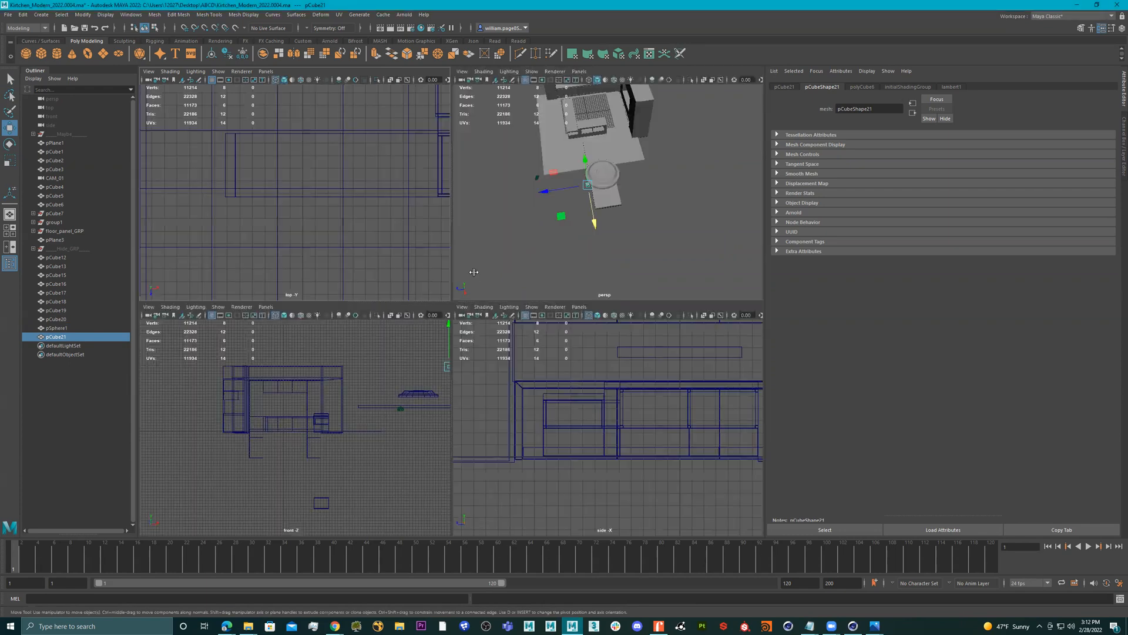
scroll(377, 406, "up", 5)
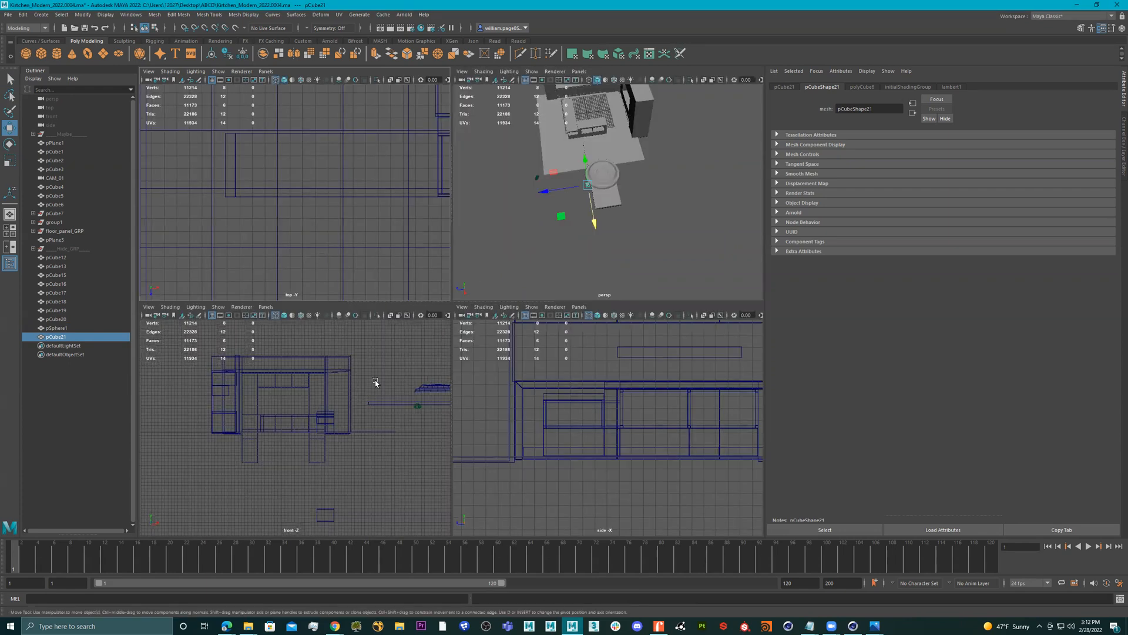
key("space")
middle_click_drag(531, 332, 408, 336, "alt")
scroll(408, 335, "up", 3)
middle_click_drag(569, 243, 222, 373, "alt")
scroll(449, 265, "down", 1)
scroll(448, 264, "up", 4)
left_click_drag(398, 252, 321, 344)
right_click_drag(315, 346, 656, 340, "alt")
middle_click_drag(317, 322, 582, 255, "alt")
right_click_drag(370, 314, 574, 313, "alt")
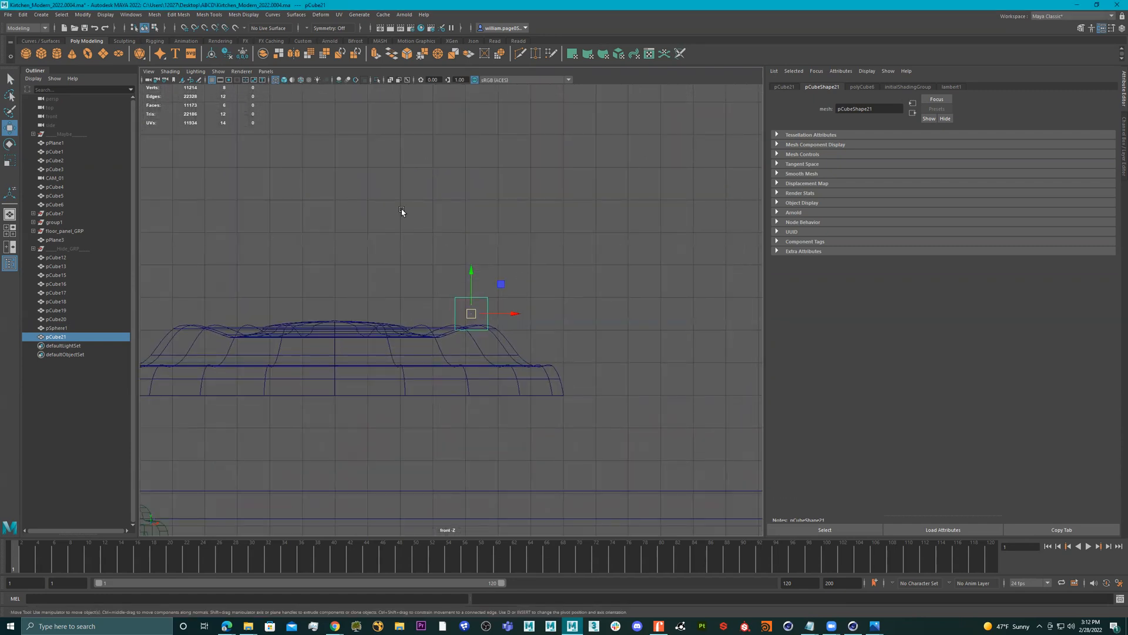
- In the top view, move the cube along Z to line it up with the burner's centre
key("space")
scroll(340, 181, "down", 8)
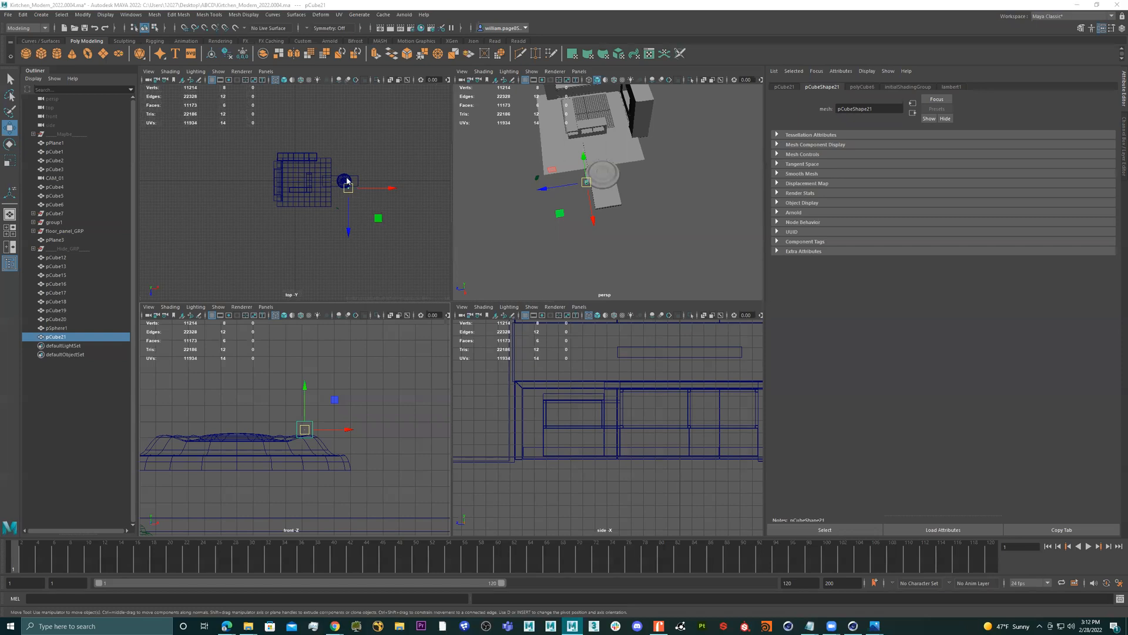
key("space")
scroll(445, 305, "up", 10)
left_click_drag(445, 305, 445, 258)
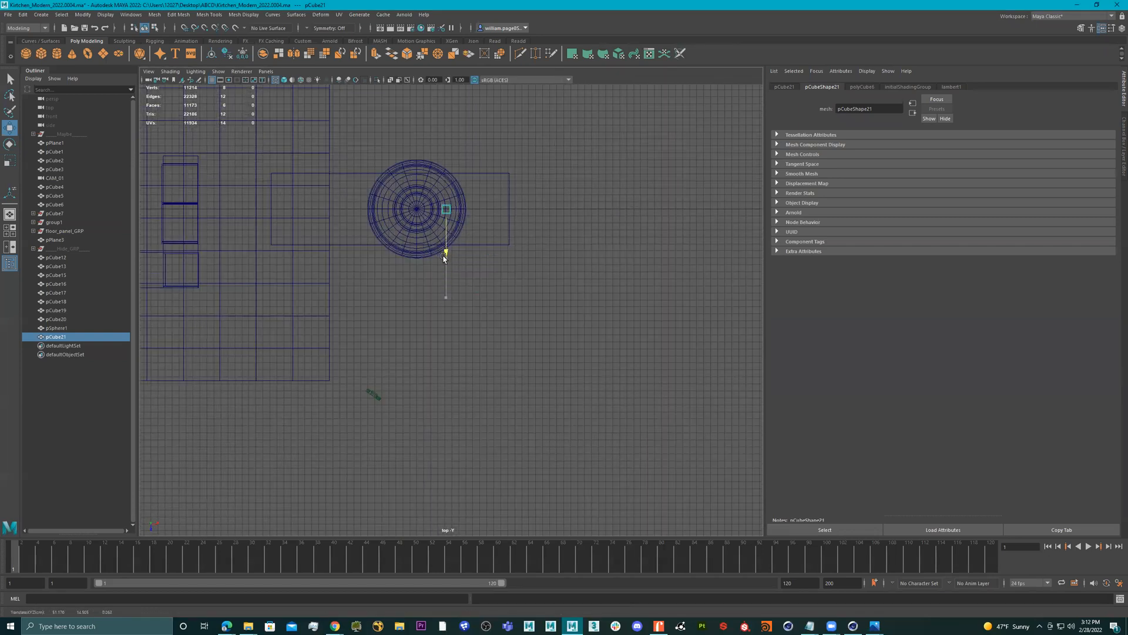
- Enlarge the front view and switch the cube to face selection
key("space")
key("space")
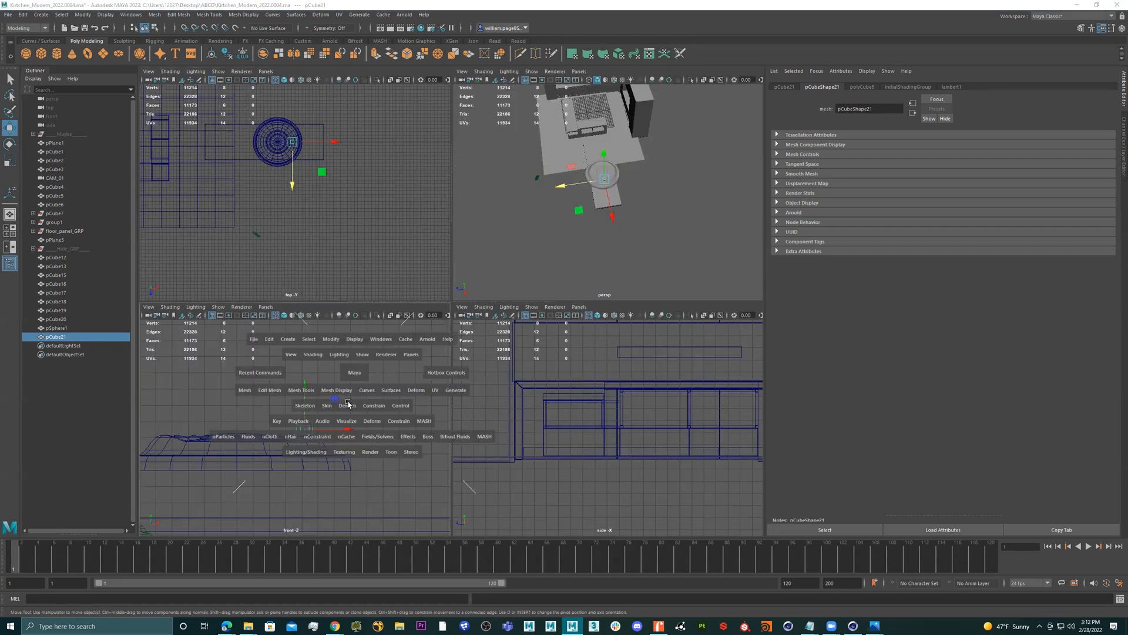
right_click(464, 303)
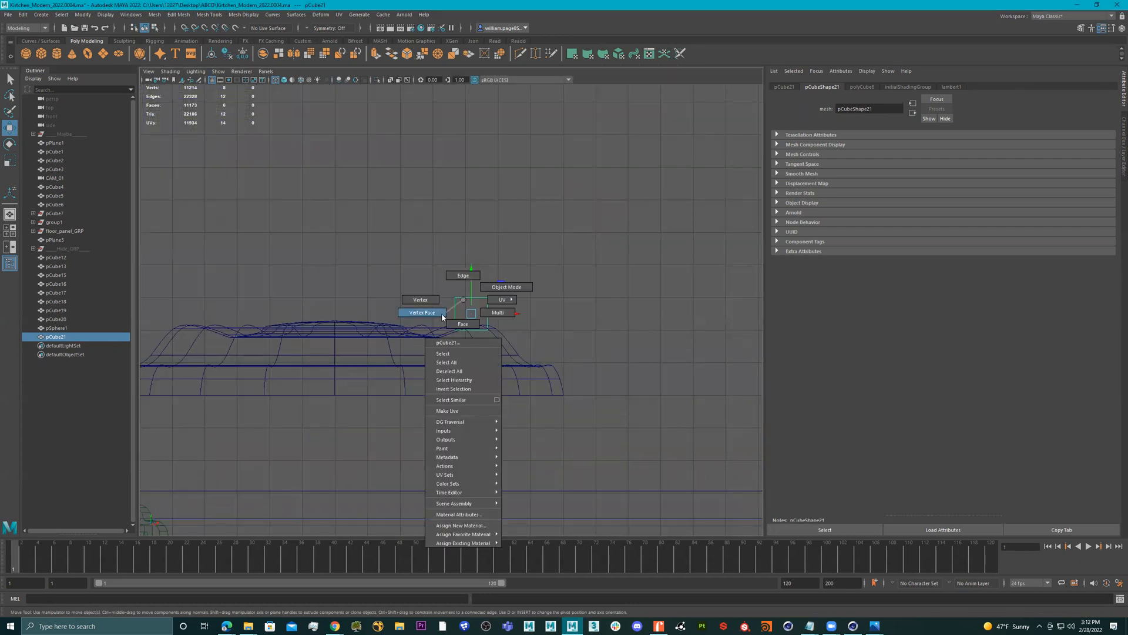
left_click(427, 283)
right_click(468, 310)
right_click(471, 301)
left_click_drag(403, 274, 458, 362)
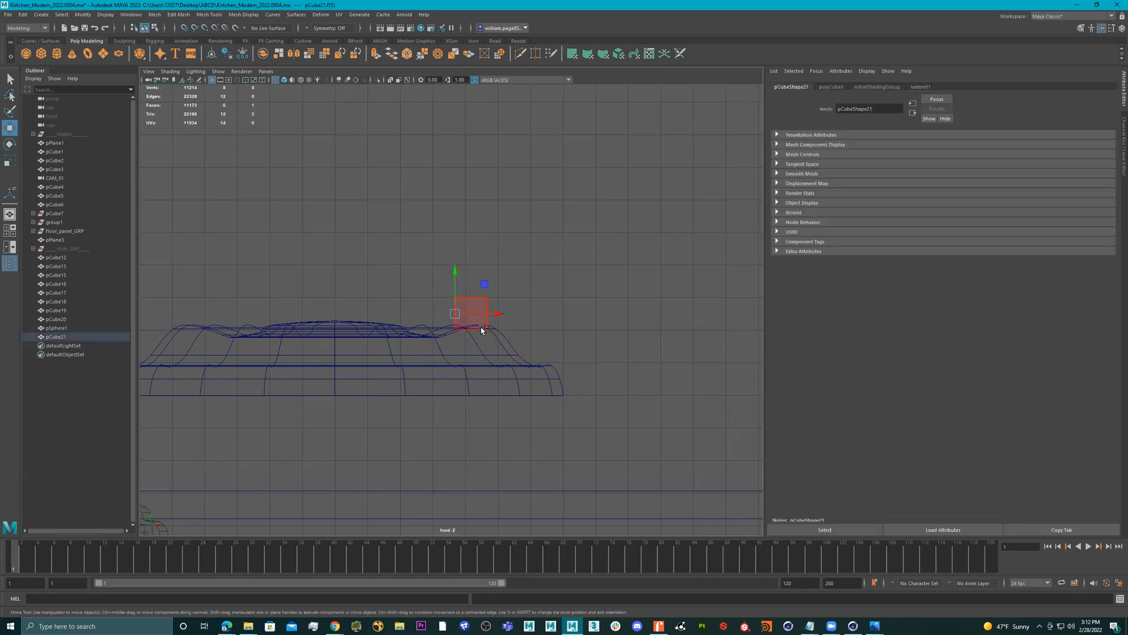
key("ctrl+e")
left_click_drag(416, 312, 405, 313)
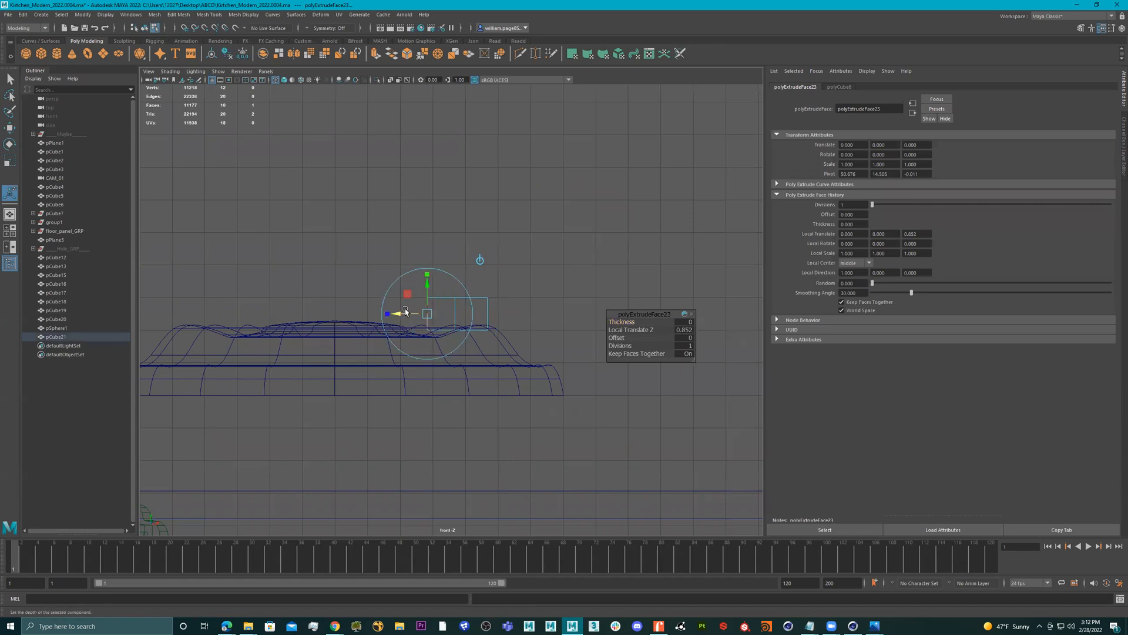
key("ctrl+z")
key("ctrl+z")
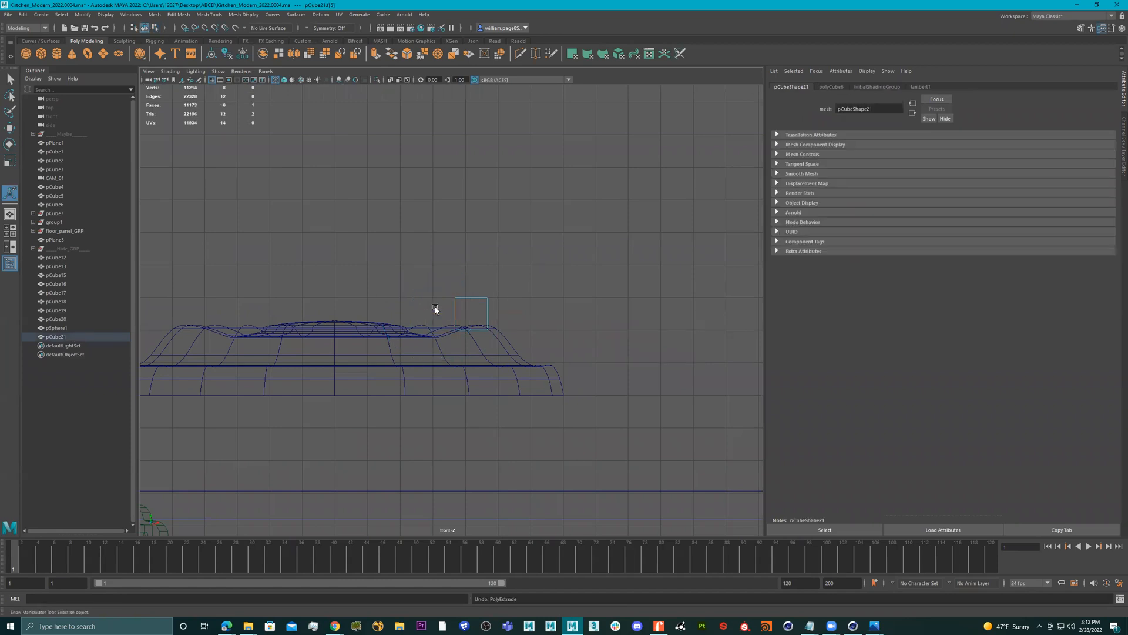
- Extrude the cube's top face up by about 0.54, tilt it about 25 degrees towards the burner's centre, and adjust its position
left_click_drag(536, 285, 425, 328)
key("ctrl+e")
left_click_drag(471, 283, 421, 270)
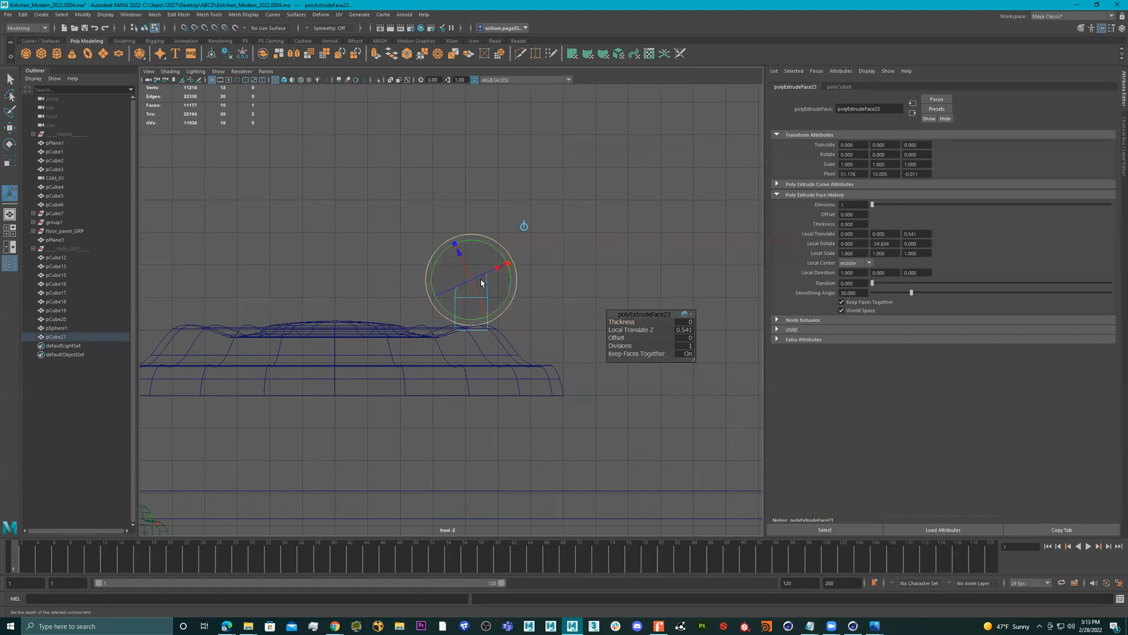
key("w")
left_click_drag(503, 282, 453, 221)
- Extrude a second arm segment by about 0.68, tilted about 21 degrees further inward, and shift its end face towards the centre
key("ctrl+e")
key("w")
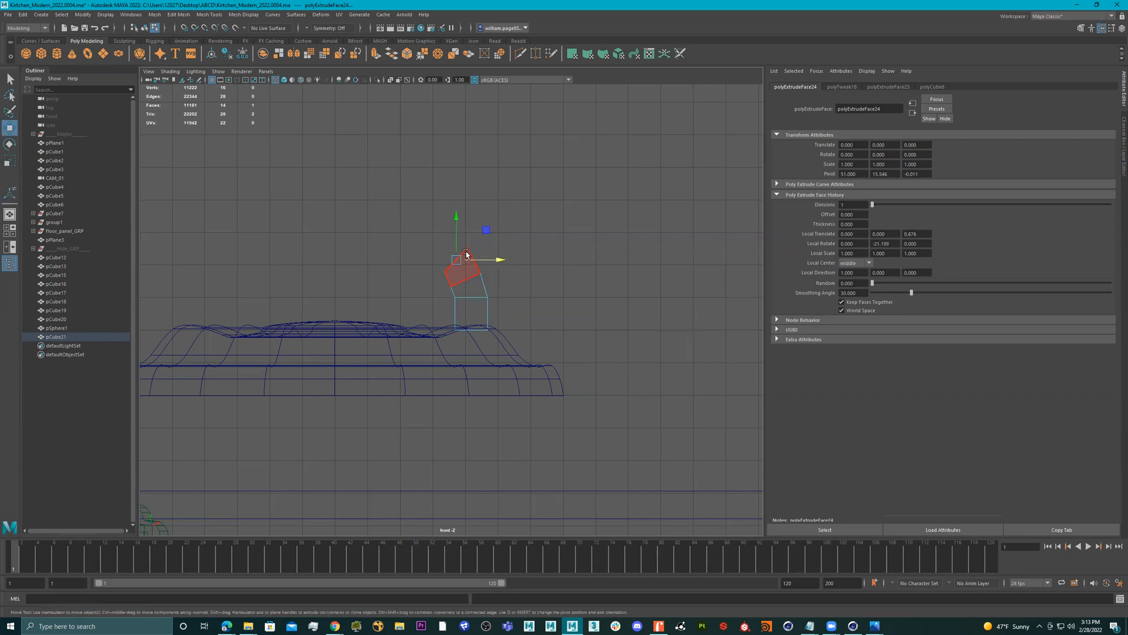
left_click_drag(457, 259, 449, 260)
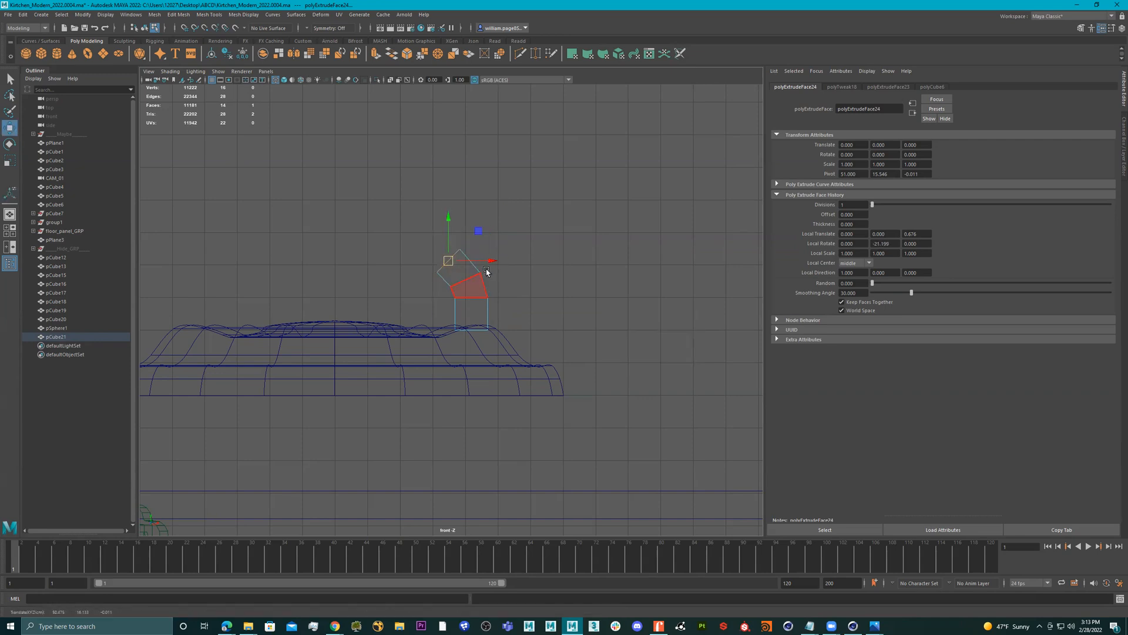
- Extrude a third arm segment by about 0.85, then rotate and move its end face to continue the inward curve
key("ctrl+e")
left_click_drag(485, 271, 421, 239)
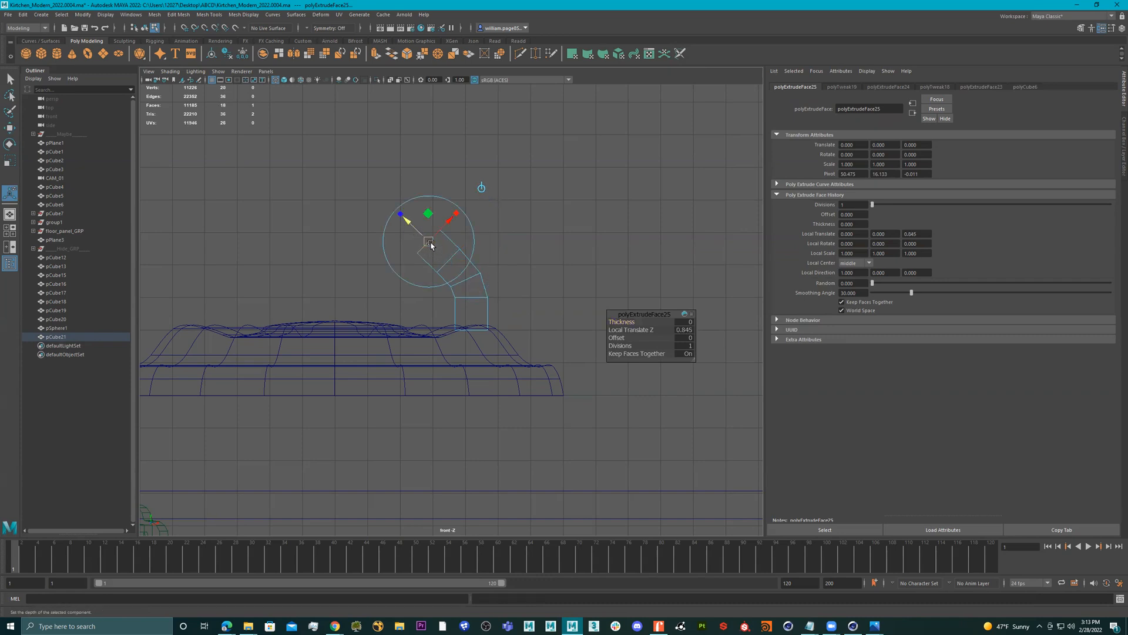
key("e")
key("w")
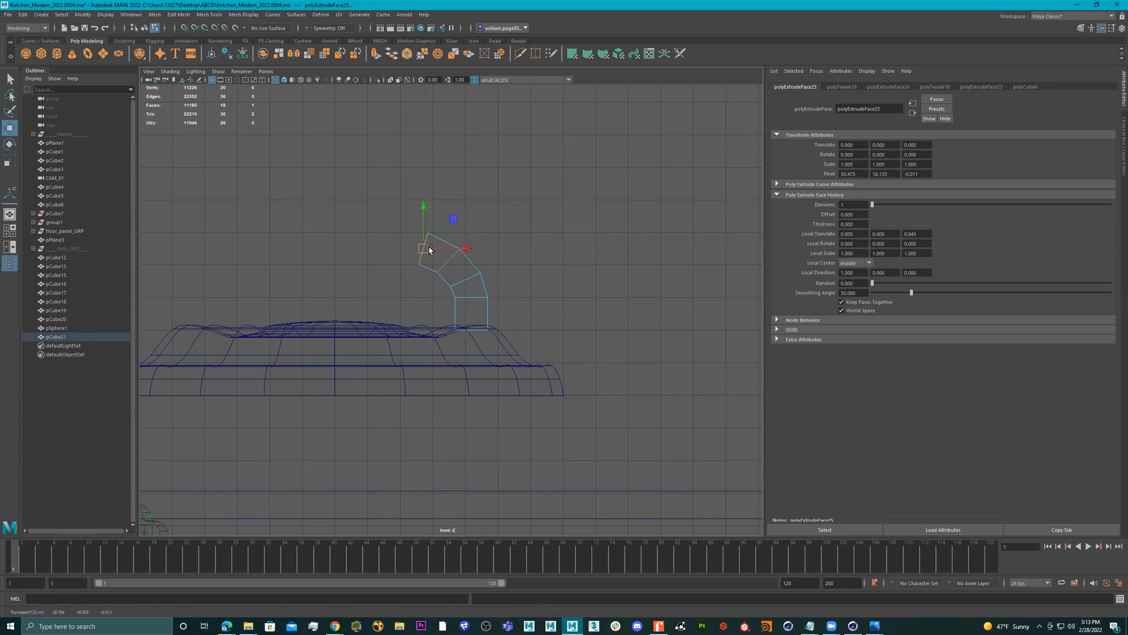
- Extrude a fourth arm segment by about 0.6 and rotate its end face upright
key("ctrl+e")
left_click_drag(411, 246, 383, 239)
key("e")
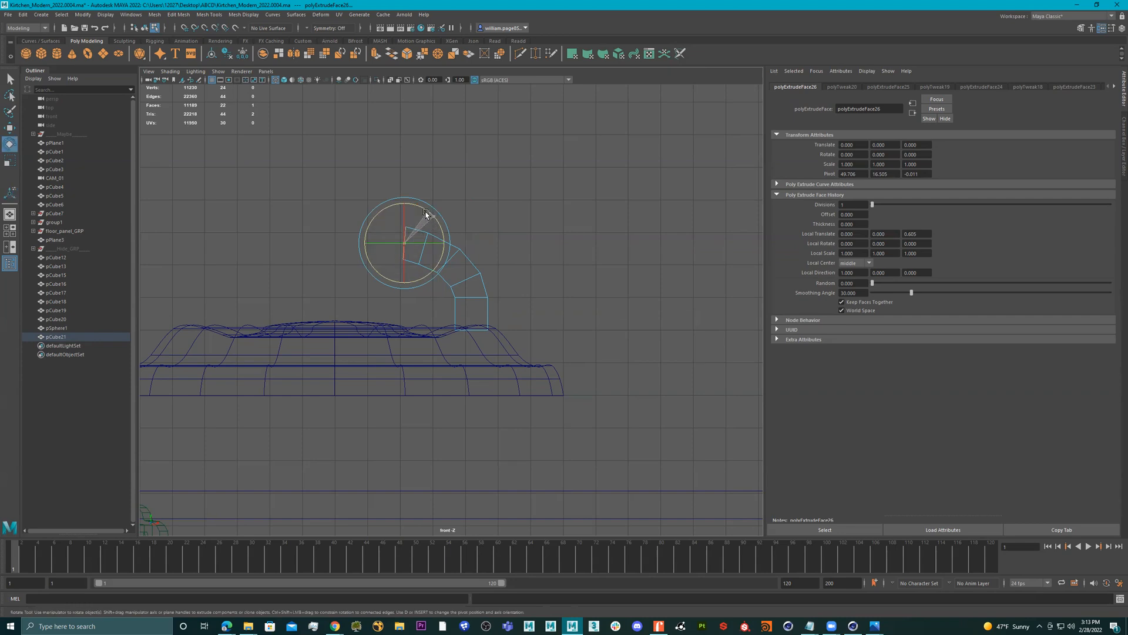
- Extrude a long, straight horizontal segment from the arm's end face, reaching just past the burner's centre
key("ctrl+e")
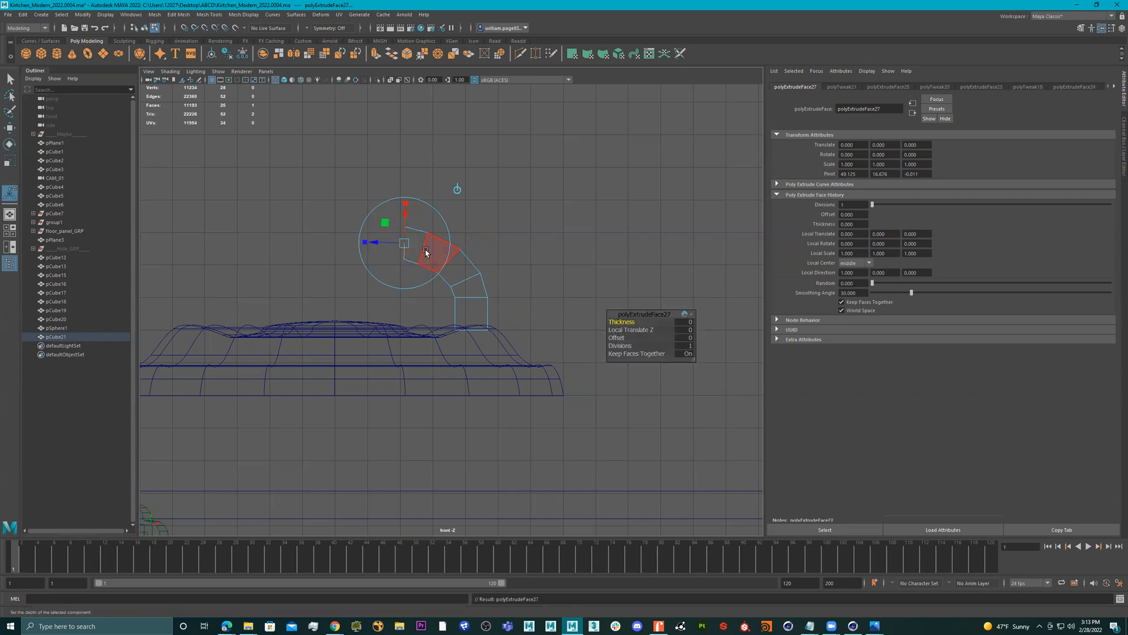
key("e")
key("w")
left_click_drag(429, 243, 327, 244)
- Reposition the vertices along the outer and inner edges of the arm's bend to even out its curve
scroll(443, 243, "up", 2)
right_click_drag(434, 242, 490, 220)
left_click_drag(490, 220, 448, 224)
mouse_move(493, 260)
left_mouse_down()
mouse_move(474, 271)
mouse_move(490, 262)
left_mouse_up()
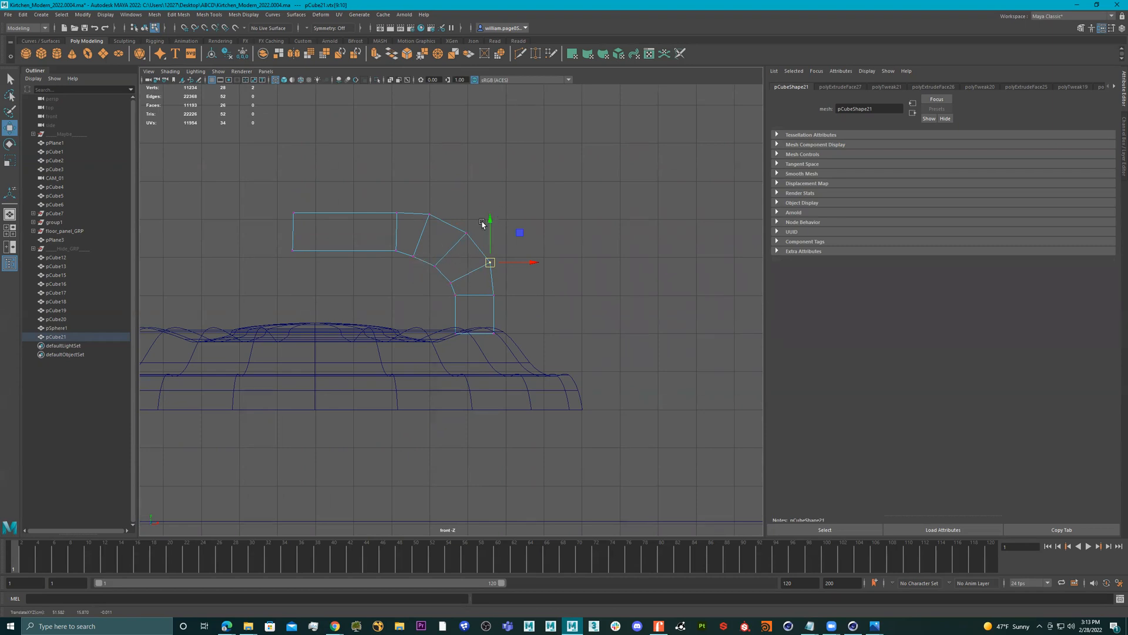
left_click_drag(408, 251, 437, 274)
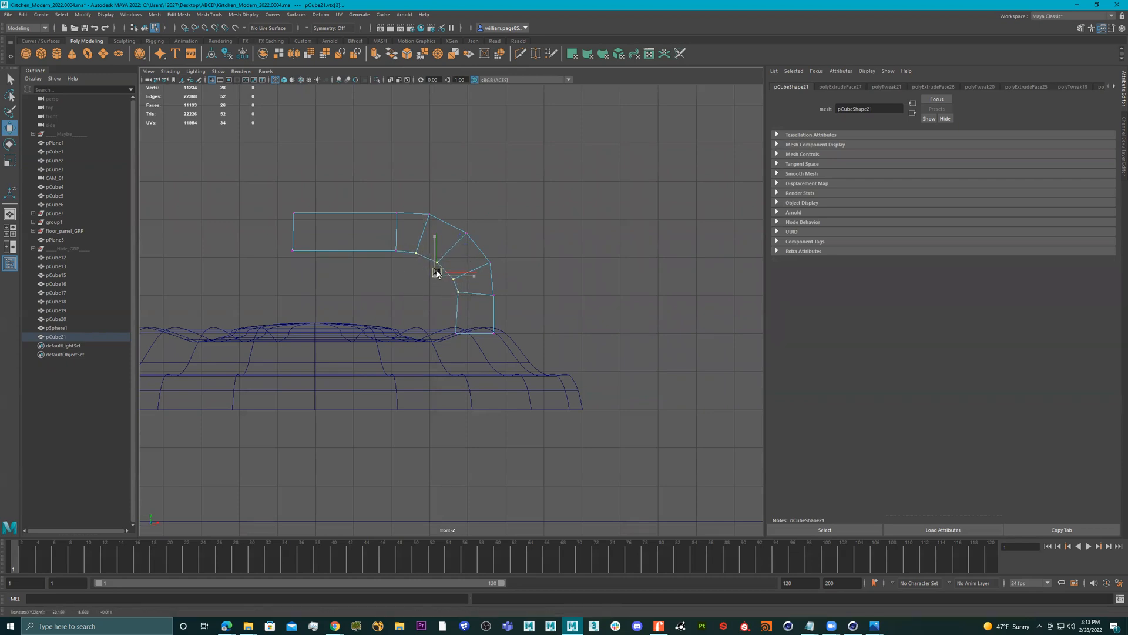
key("ctrl+z")
left_click_drag(435, 275, 431, 250)
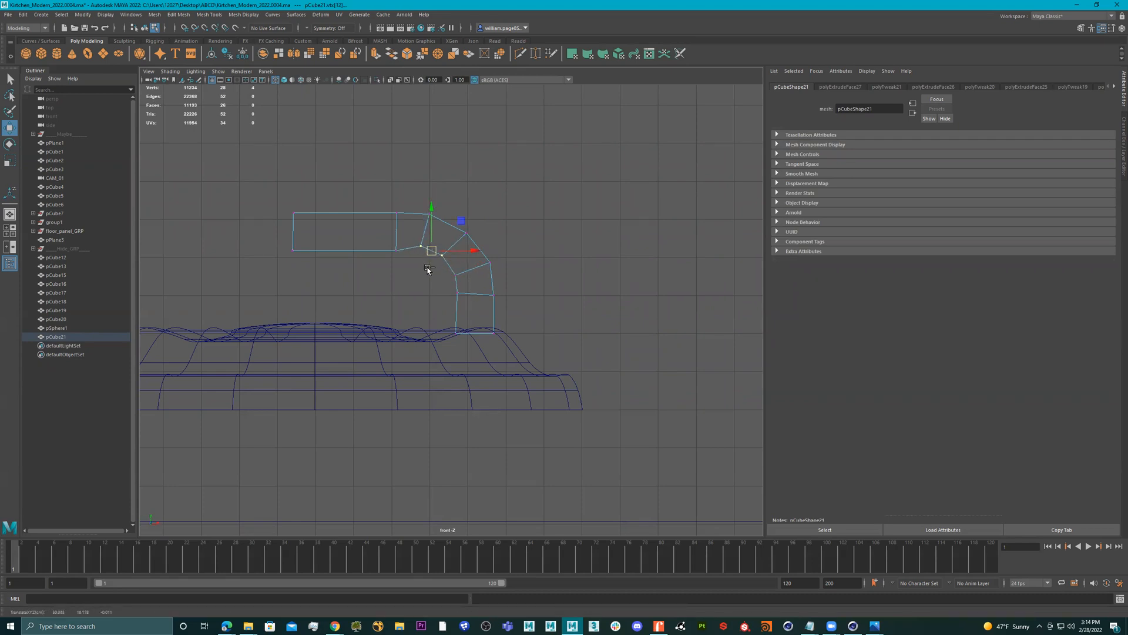
left_click(425, 249)
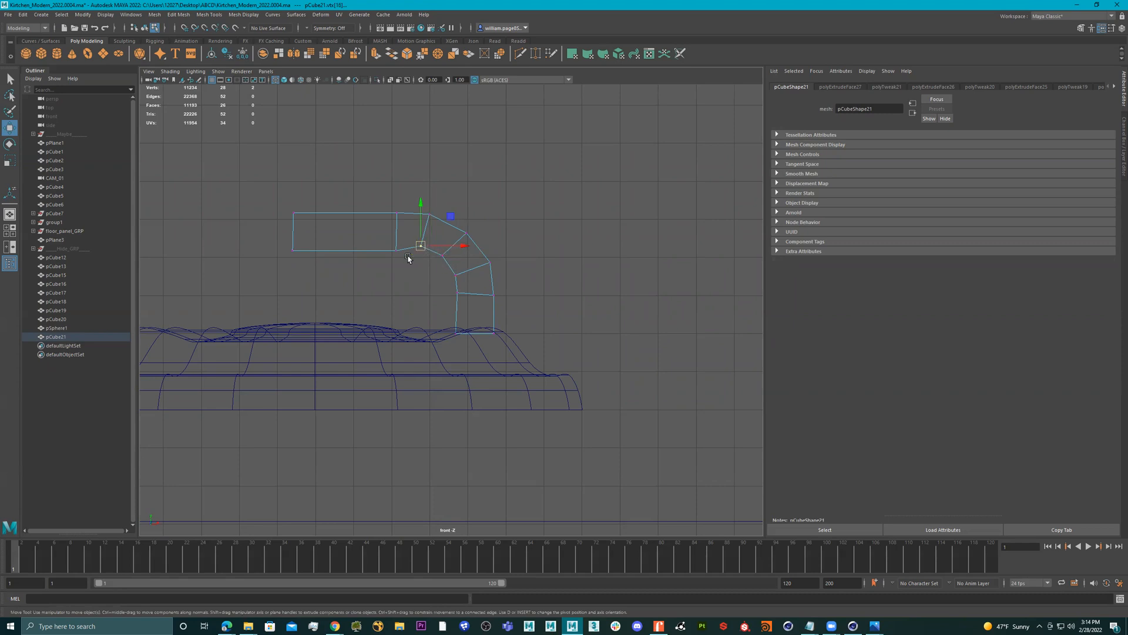
- Taper the straight section by raising its underside vertices, and pull the tip's upper corner outward into a slanted end
left_click_drag(404, 263, 264, 244)
left_click_drag(344, 252, 345, 242)
left_click_drag(418, 262, 379, 231, "ctrl")
left_click_drag(294, 242, 294, 234)
left_click_drag(240, 200, 275, 210)
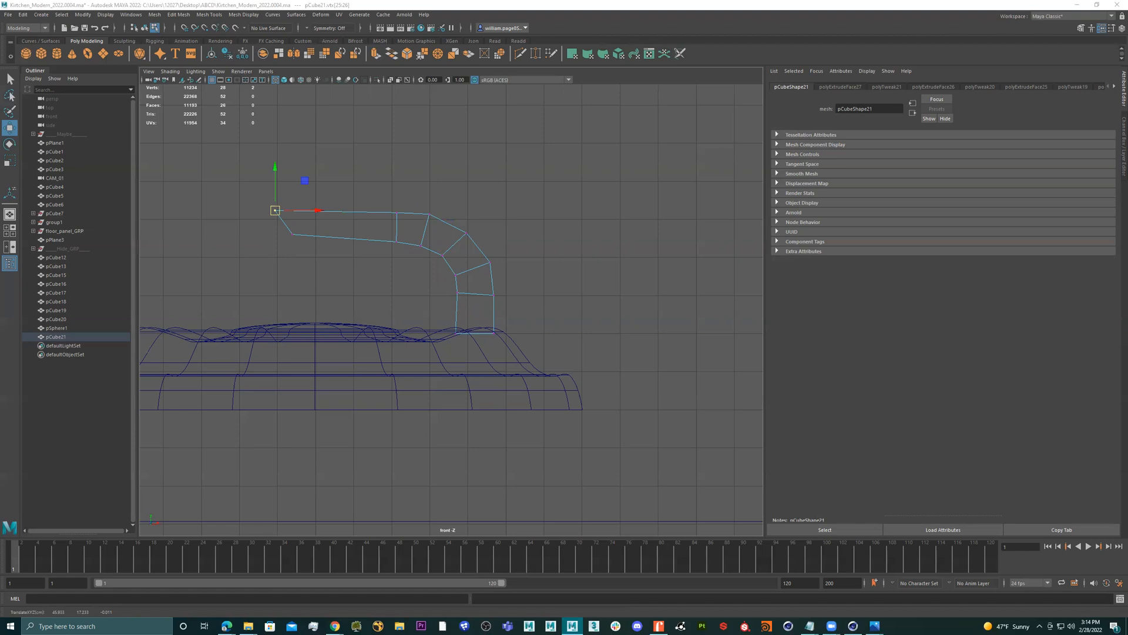
- Refine the vertices around the arm's bend and pull the inner corner of its base towards the burner's centre
left_click_drag(470, 226, 432, 342)
left_click_drag(456, 298, 459, 298)
left_click_drag(438, 259, 458, 308, "ctrl")
left_click_drag(420, 274, 433, 336, "ctrl")
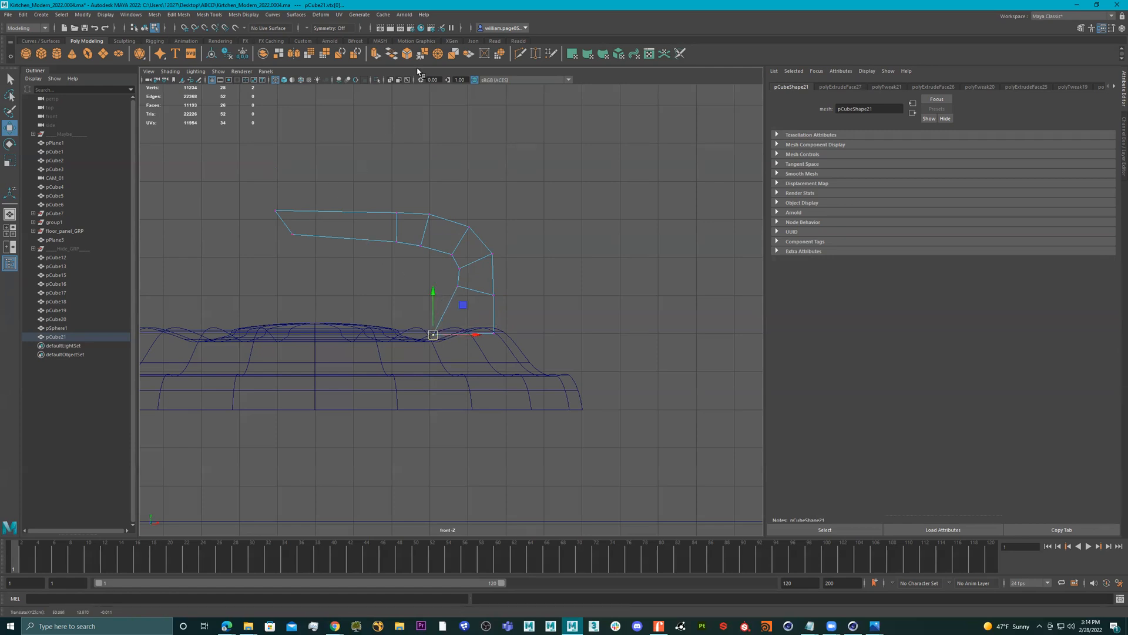
- Insert two edge loops running lengthwise along the whole arm, dividing its side into three strips
left_click(521, 53)
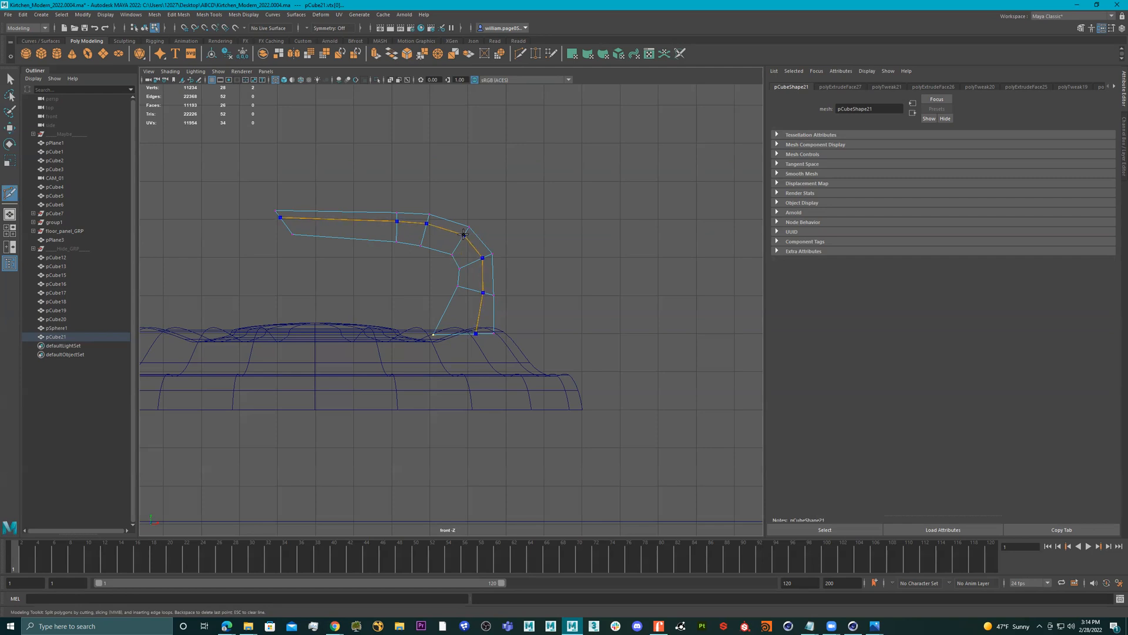
left_click(463, 234, "ctrl")
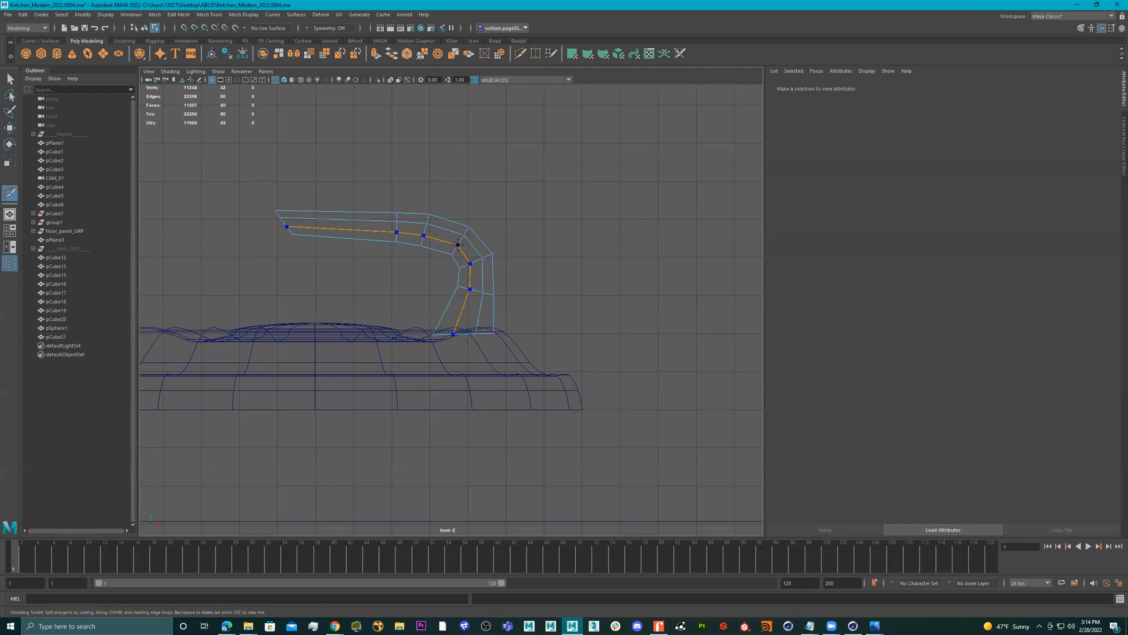
key("q")
right_click_drag(285, 215, 401, 231, "alt")
middle_click_drag(401, 231, 506, 263, "alt")
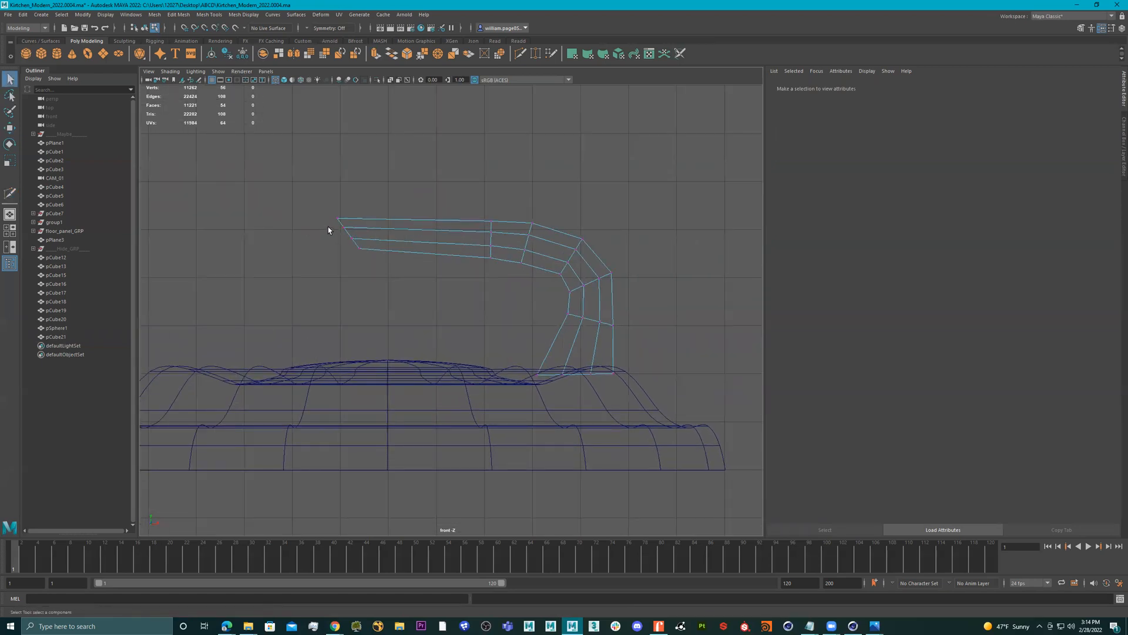
- Move the vertices at the arm's tip to turn the slanted end into a rounded one
left_click_drag(358, 238, 360, 240)
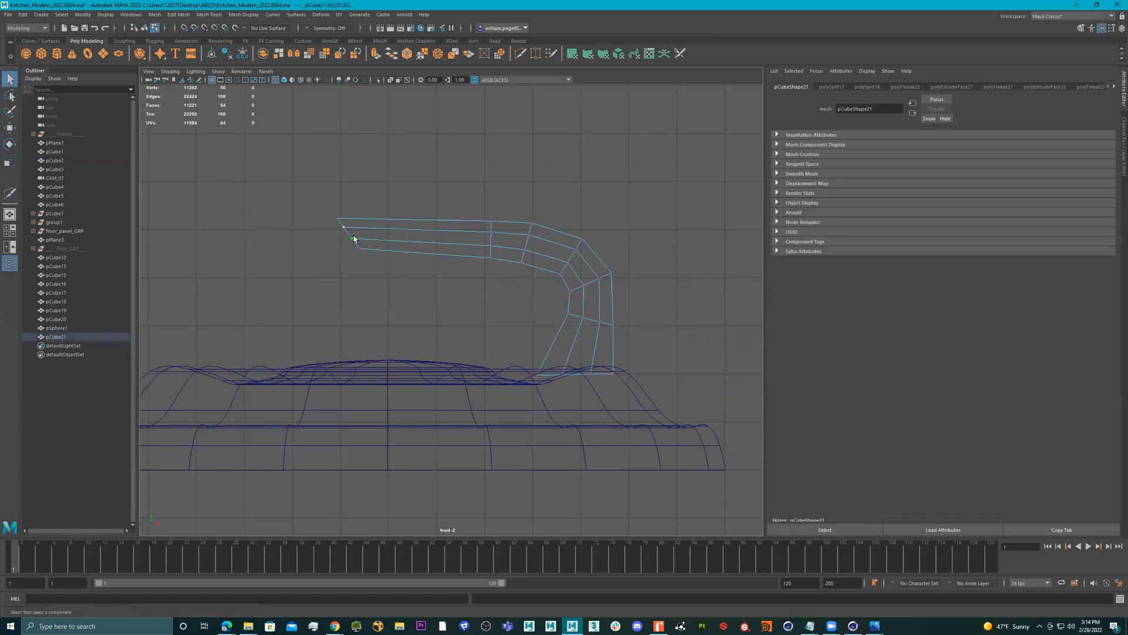
key("w")
mouse_move(349, 235)
left_mouse_down()
mouse_move(343, 250)
mouse_move(330, 237)
mouse_move(351, 249)
left_mouse_up()
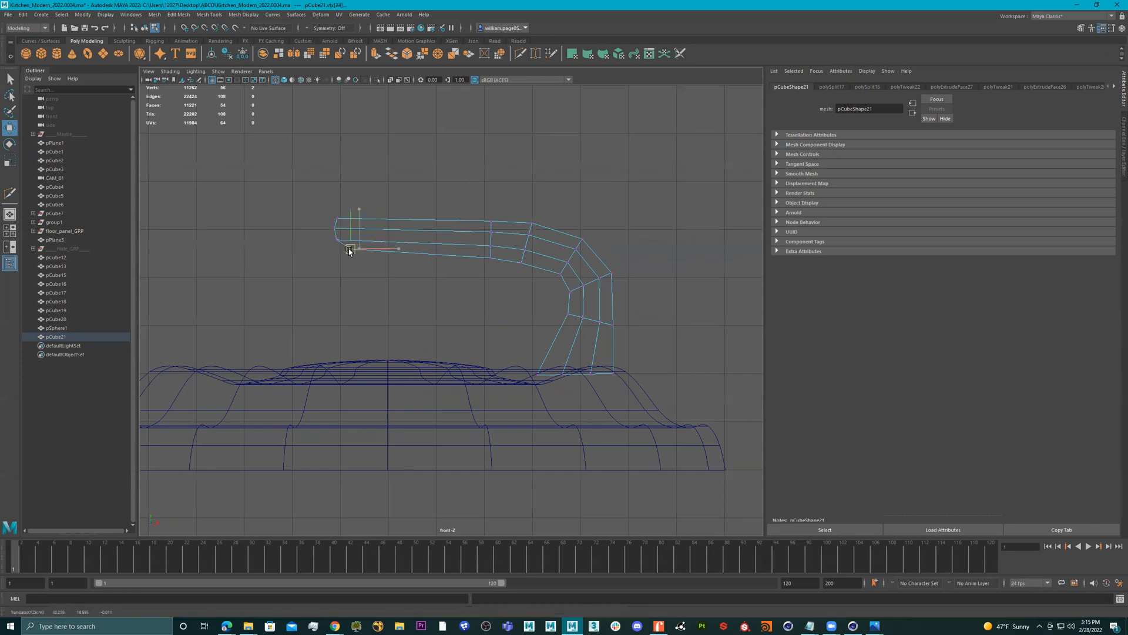
left_click_drag(319, 209, 344, 220)
- Return the arm to object mode and preview it smoothed in the perspective view
key("space")
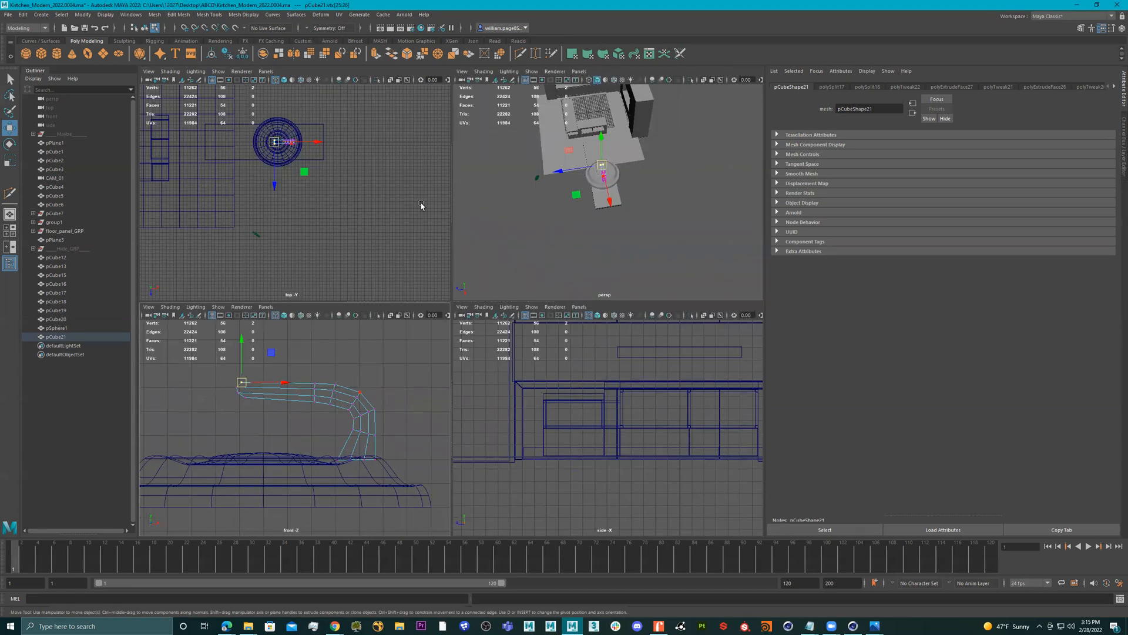
key("space")
left_click_drag(519, 239, 593, 229, "alt")
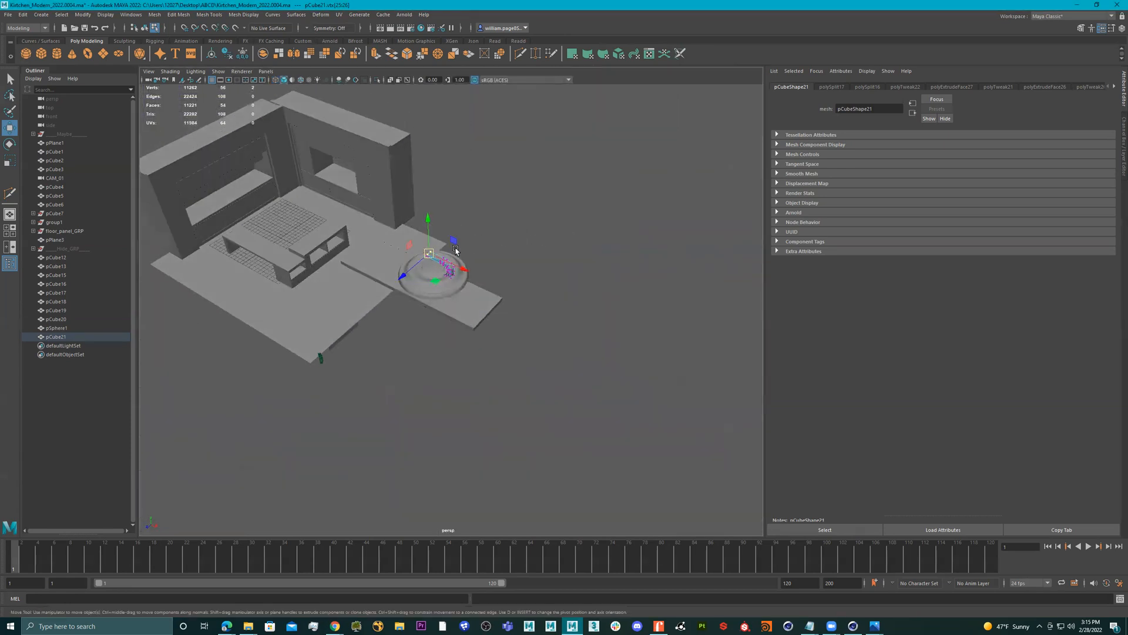
right_click_drag(456, 252, 781, 247, "alt")
middle_click_drag(446, 165, 451, 214, "alt")
right_click_drag(432, 194, 559, 141)
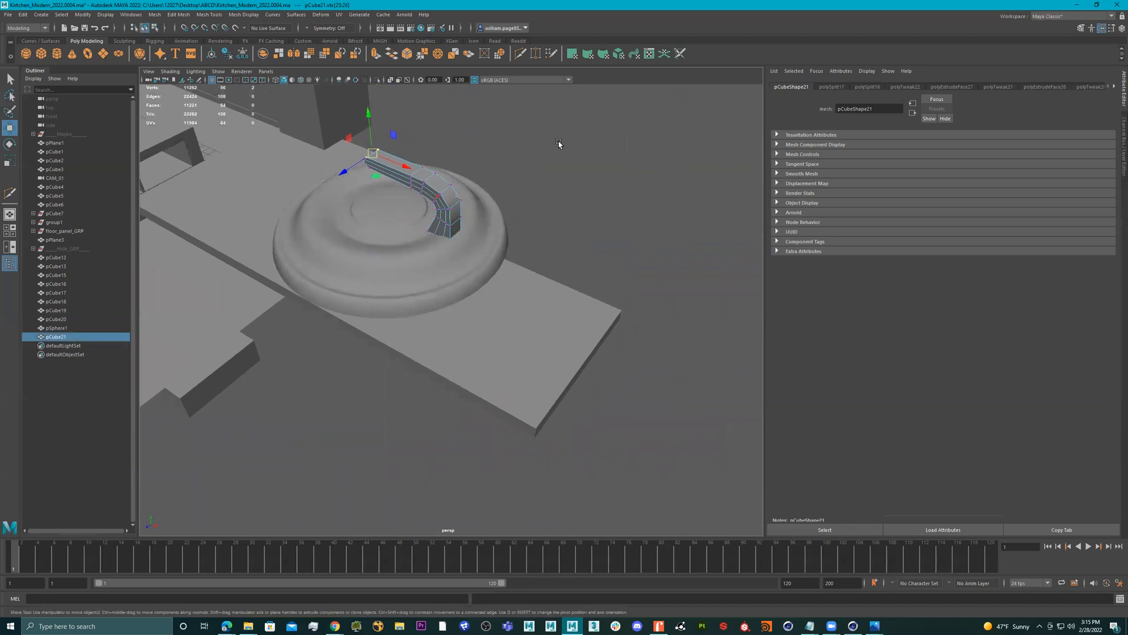
middle_click_drag(460, 194, 409, 246, "alt")
key("r")
left_click_drag(394, 295, 330, 263, "alt")
left_click_drag(330, 263, 398, 244, "alt")
right_click_drag(398, 245, 514, 200, "alt")
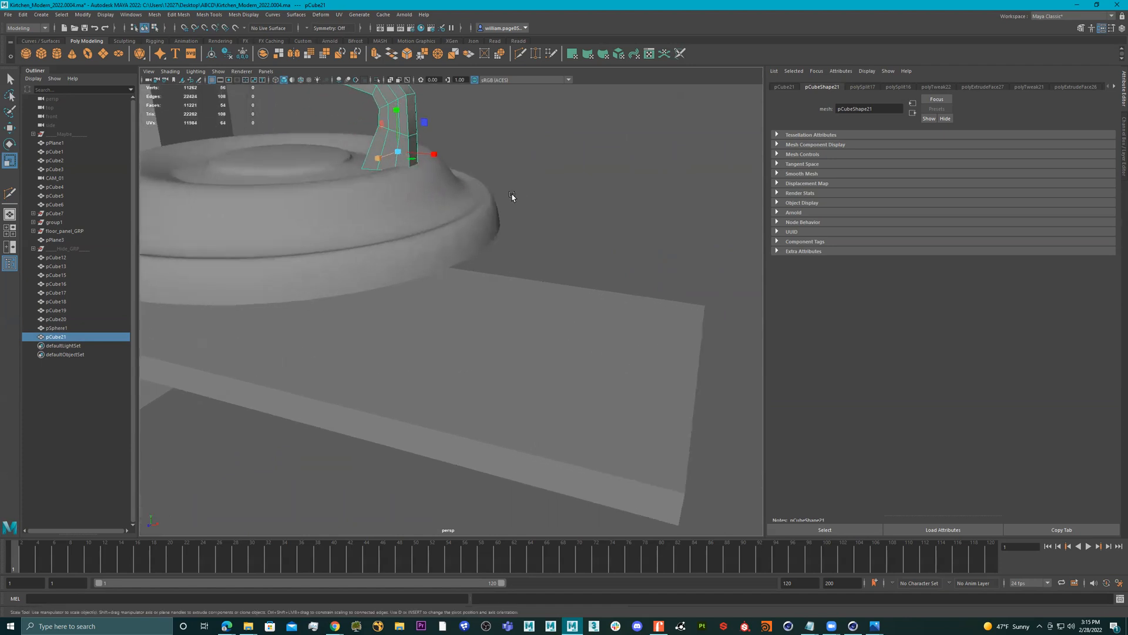
middle_click_drag(513, 199, 519, 256, "alt")
key("3")
left_click_drag(491, 248, 452, 268, "alt")
middle_click_drag(452, 268, 452, 205, "alt")
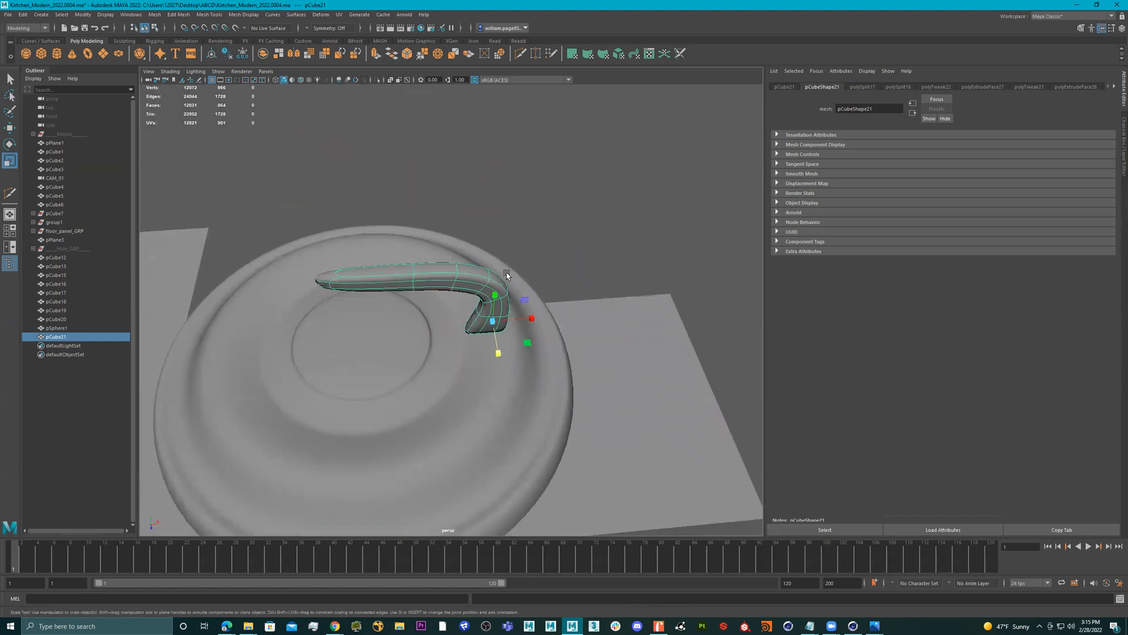
- Compare the arm's original mesh with its smooth preview
left_click_drag(437, 252, 433, 247, "alt")
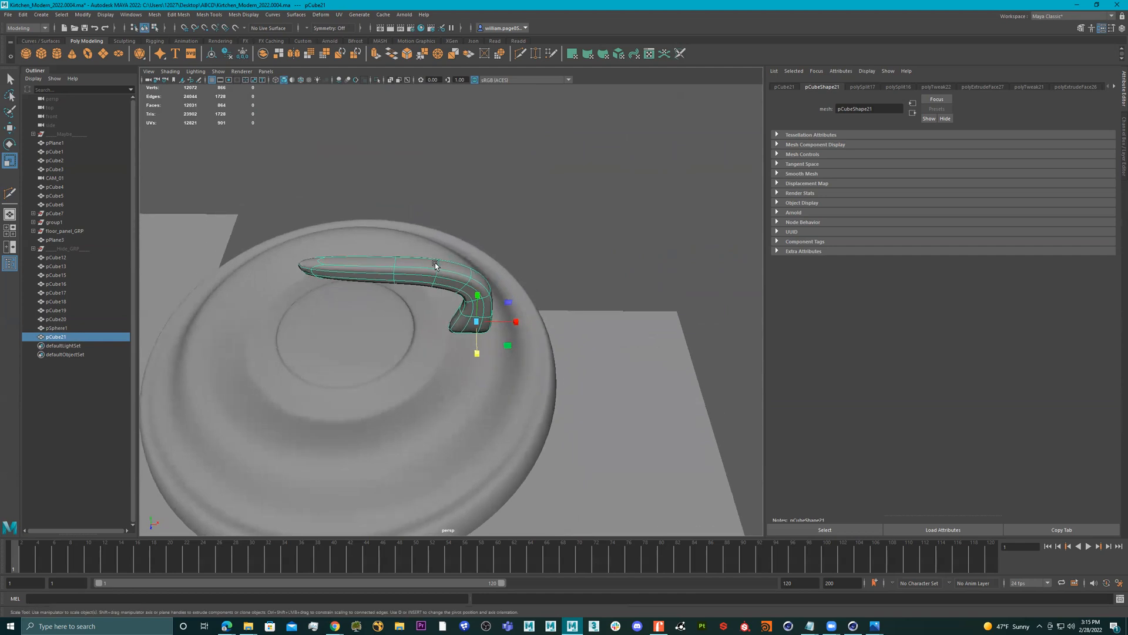
left_click_drag(435, 265, 433, 249, "alt")
key("1")
key("3")
key("1")
key("3")
key("1")
key("3")
key("1")
key("3")
- Apply a polygon Smooth to the arm and turn its smooth preview on
right_click_drag(448, 211, 559, 175, "shift")
key("1")
left_click(548, 207)
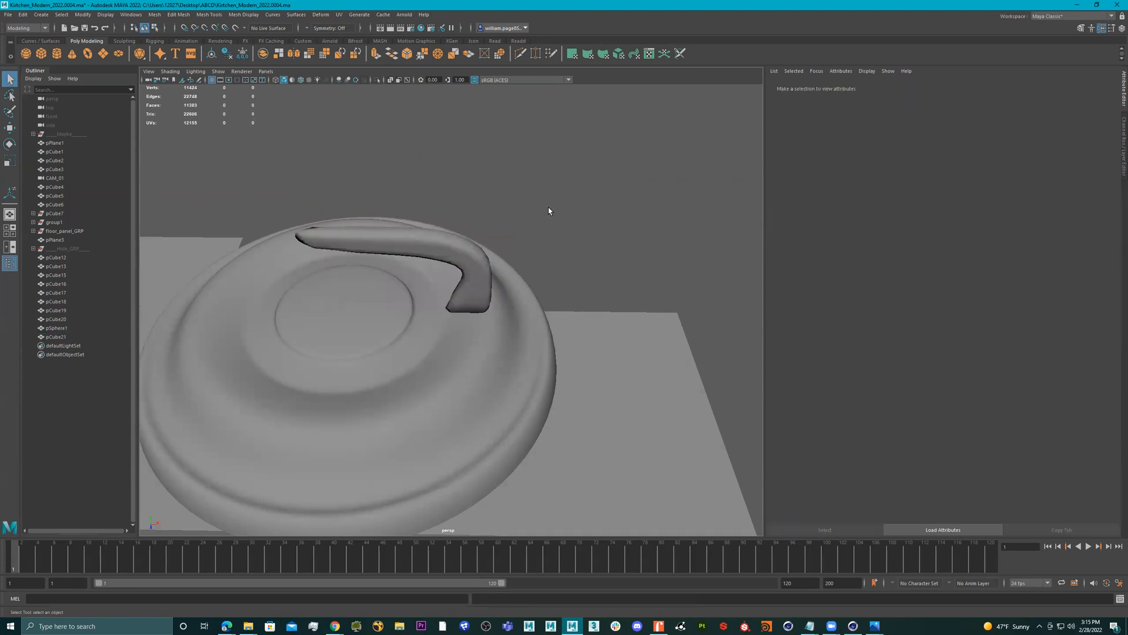
left_click_drag(548, 207, 497, 201, "alt")
left_click(427, 199)
key("3")
right_click_drag(418, 191, 617, 101)
left_click(504, 192)
left_click_drag(455, 193, 555, 287, "alt")
left_click(471, 196)
key("w")
left_click_drag(602, 178, 575, 267)
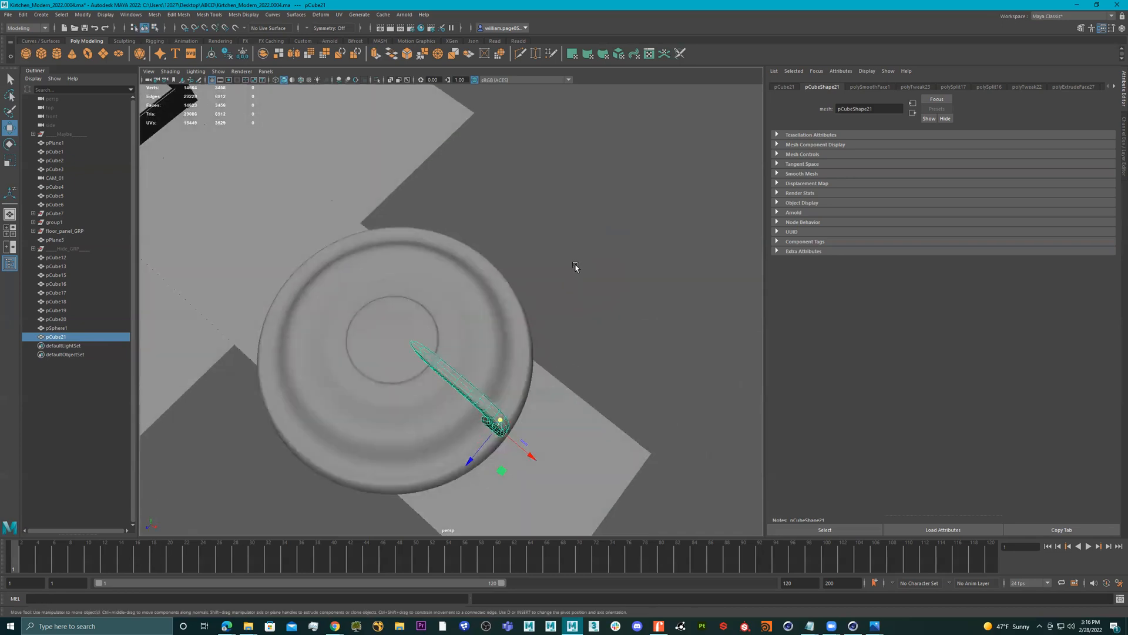
- Create a polygon torus and move it across the scene to the burner
scroll(576, 267, "down", 8)
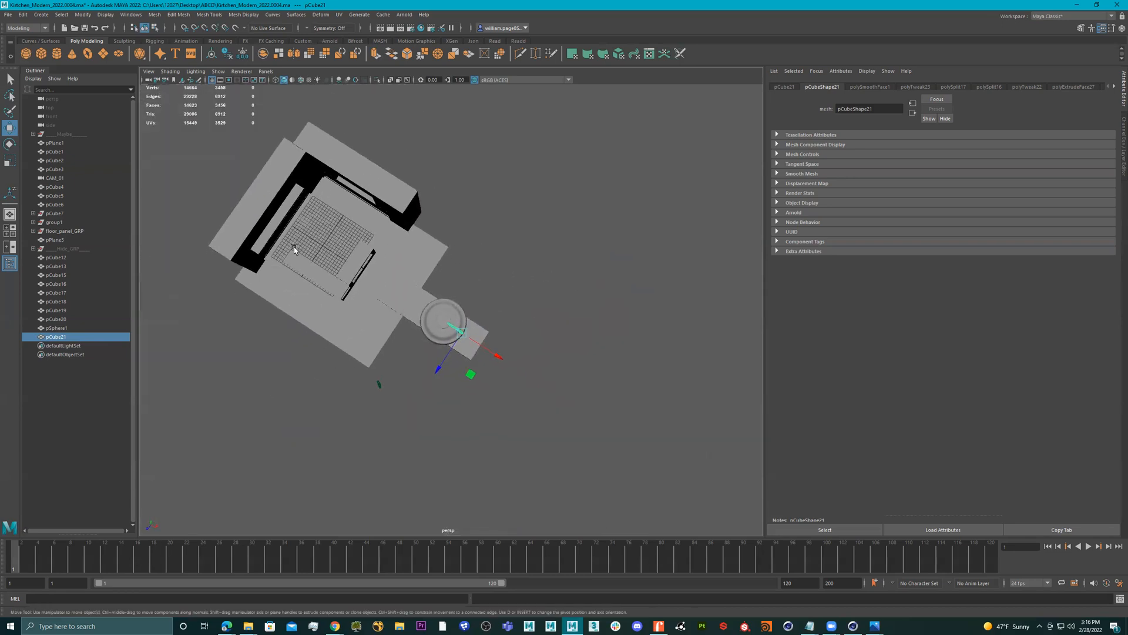
left_click_drag(512, 295, 541, 251, "alt")
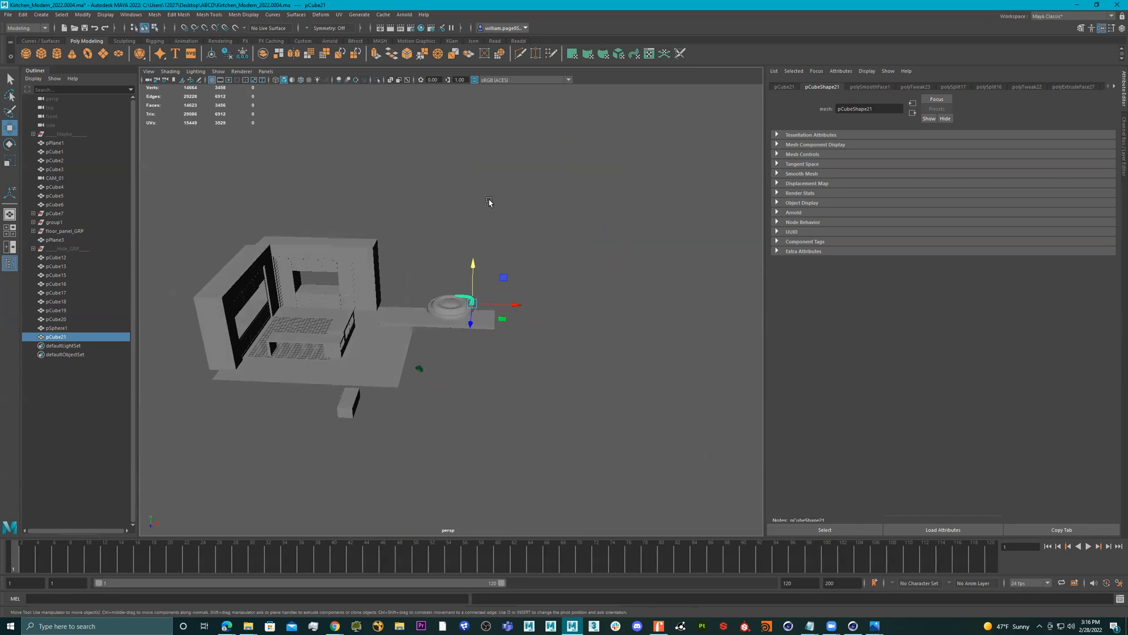
right_click_drag(345, 226, 462, 224, "alt")
left_click_drag(462, 224, 451, 247, "alt")
middle_click_drag(450, 247, 501, 222, "alt")
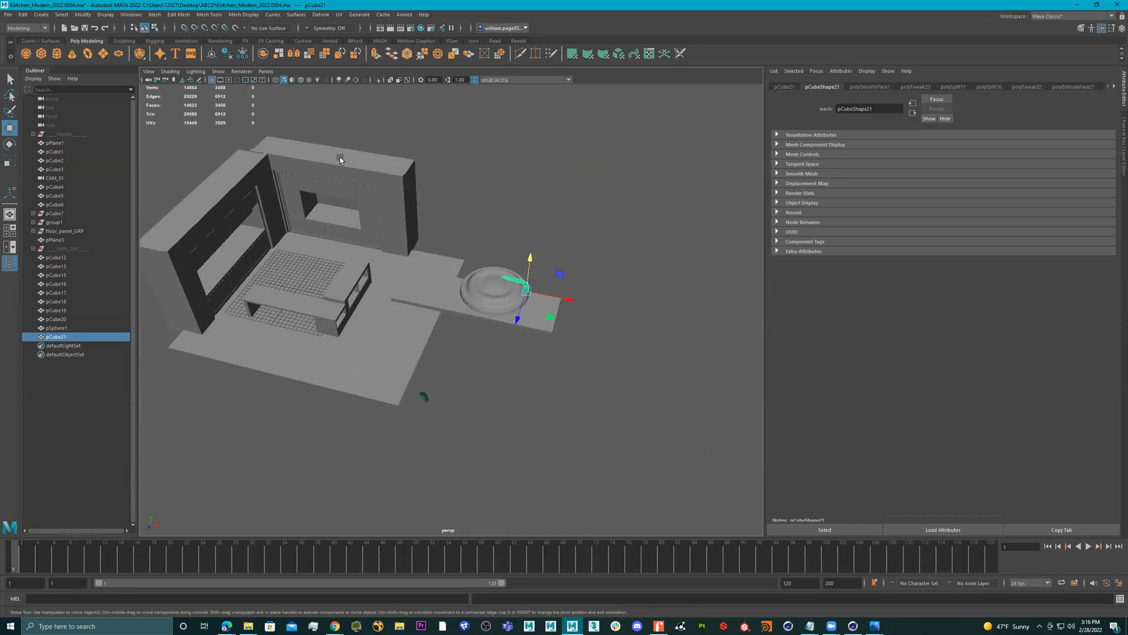
left_click(89, 58)
left_click_drag(324, 269, 517, 296)
- Centre the torus precisely on the burner cap in the top view
key("space")
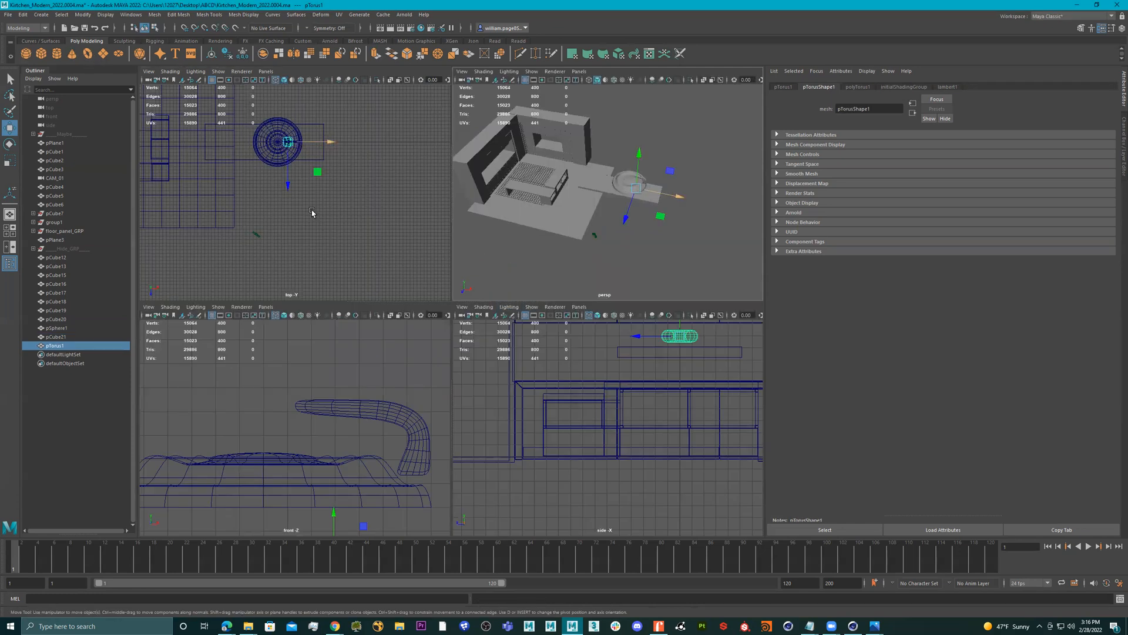
key("space")
right_click_drag(353, 113, 439, 160, "alt")
middle_click_drag(439, 160, 519, 288, "alt")
scroll(503, 235, "up", 8)
middle_click_drag(544, 229, 557, 368, "alt")
scroll(641, 282, "up", 2)
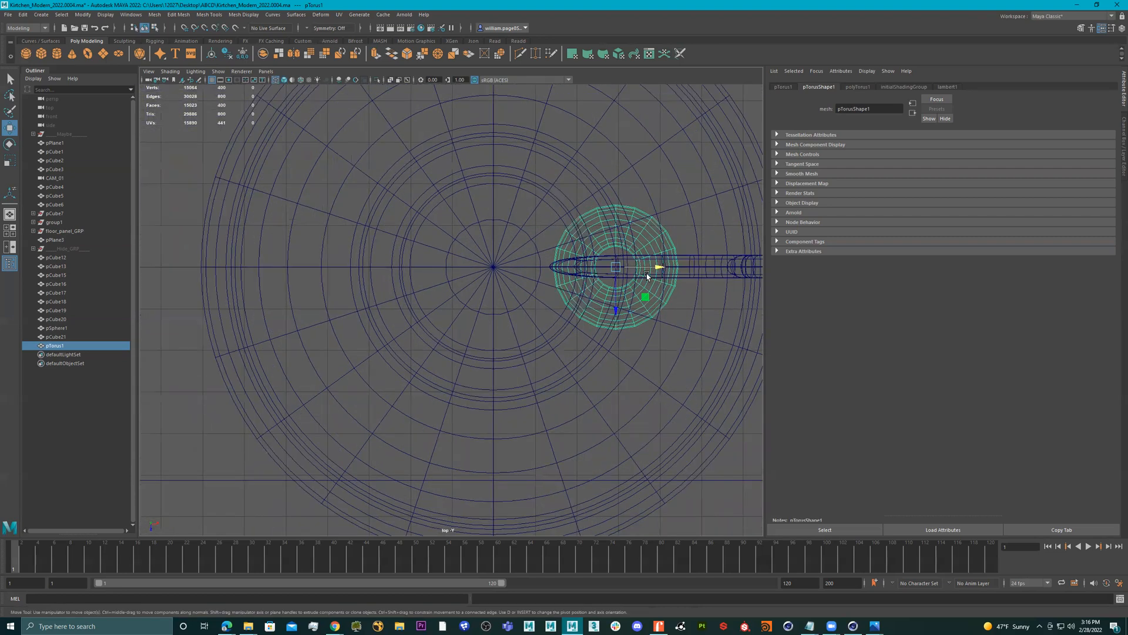
left_click_drag(647, 274, 530, 264)
right_click_drag(484, 261, 804, 238, "alt")
middle_click_drag(600, 220, 423, 321, "alt")
right_click_drag(424, 321, 551, 284, "alt")
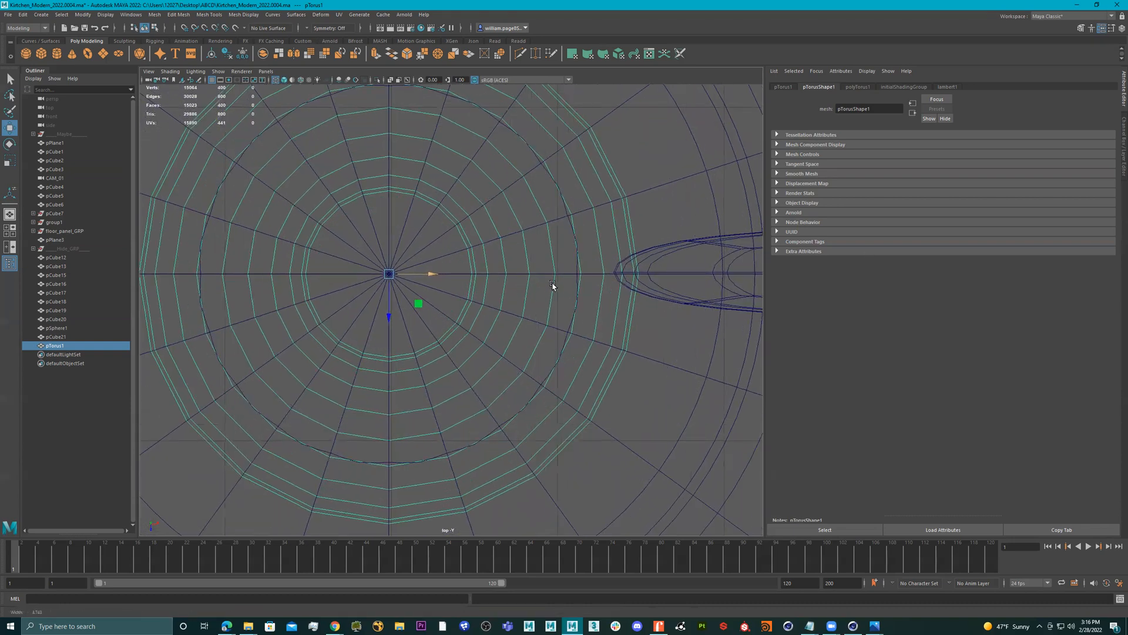
left_click_drag(428, 272, 430, 277)
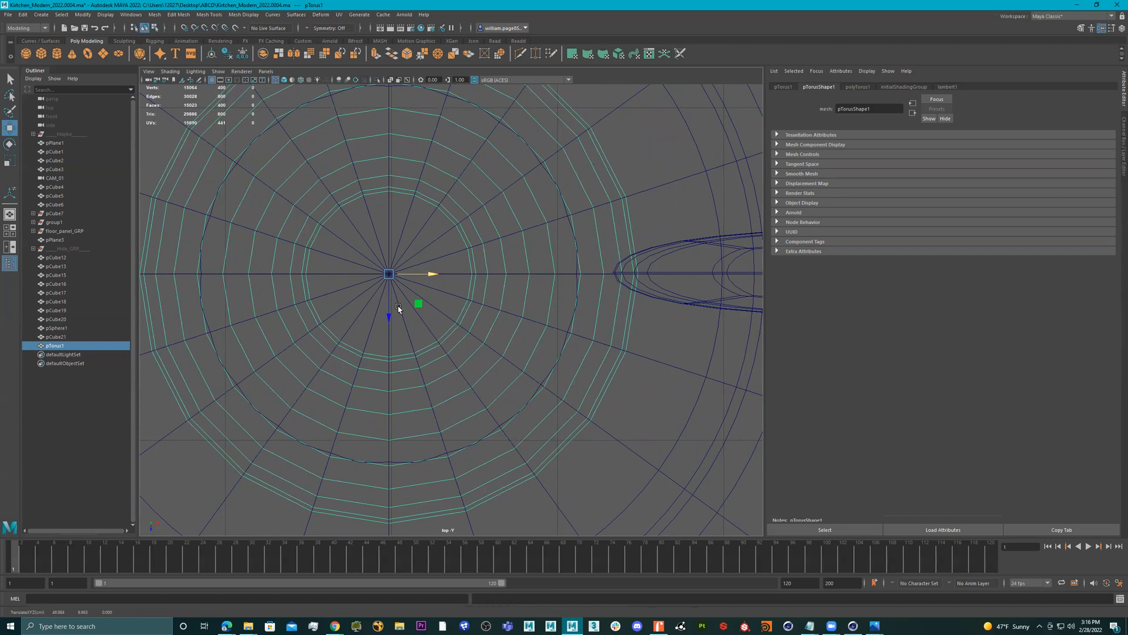
- Raise the torus just above the burner cap in the perspective view
key("f")
key("space")
key("space")
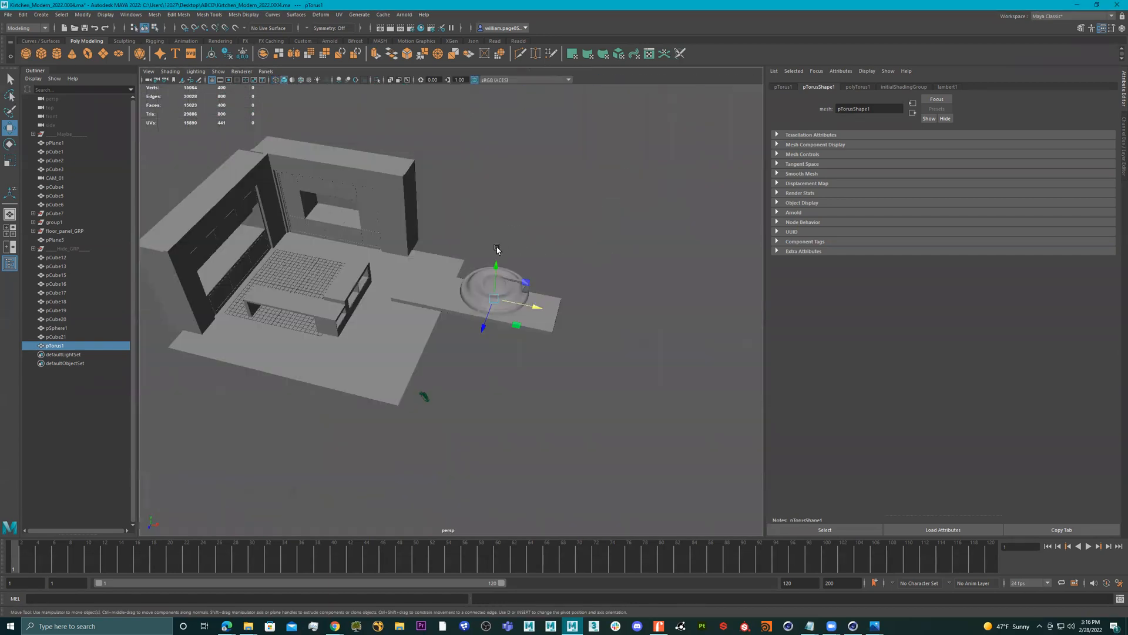
right_click_drag(497, 247, 612, 257, "alt")
left_click_drag(612, 257, 499, 183, "alt")
- Set the torus's radius to about 6.33 and halve its height subdivisions, keeping 20 subdivisions around the axis
left_click(857, 86)
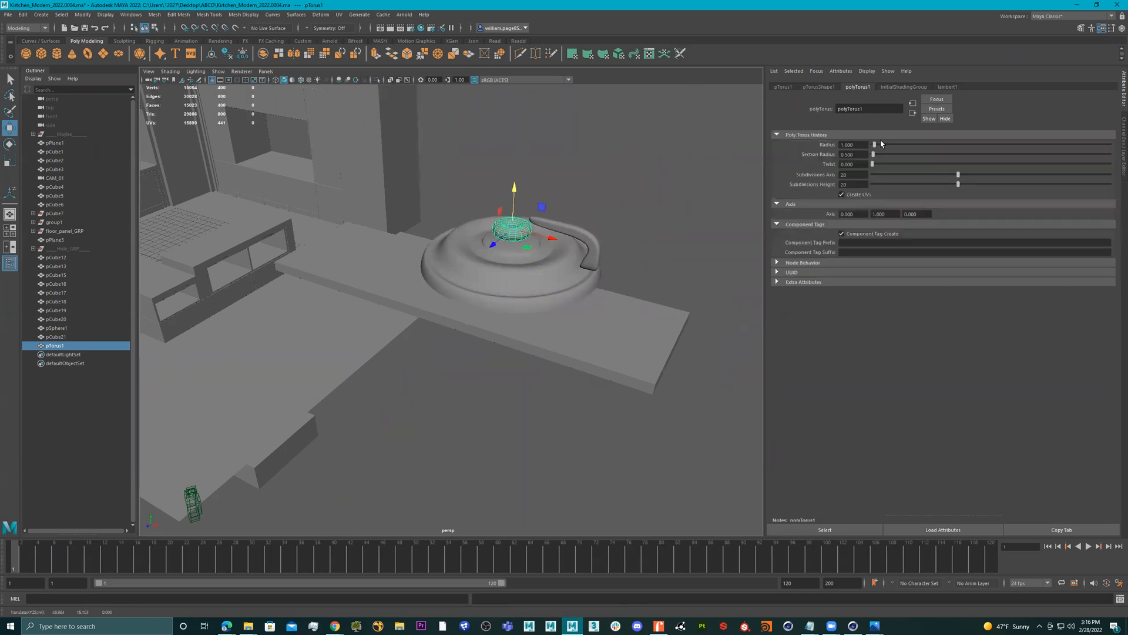
left_click_drag(874, 149, 889, 150)
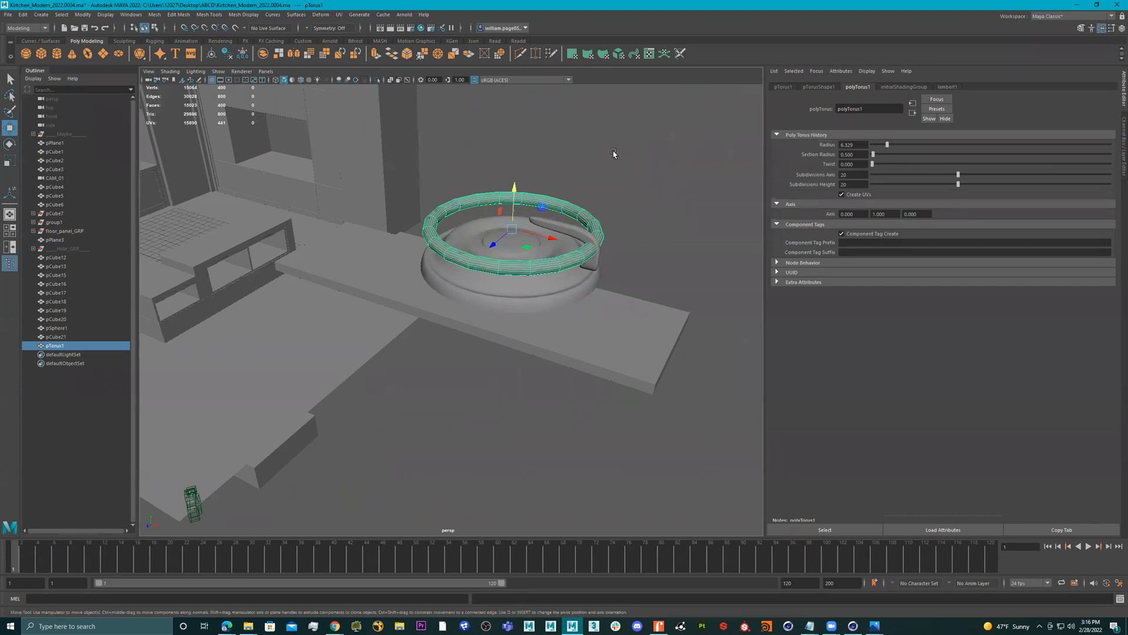
scroll(567, 166, "up", 5)
left_click_drag(958, 175, 905, 187)
key("ctrl+z")
- Select the complete face loop around the upper inner side of the torus
left_click_drag(407, 238, 343, 294, "alt")
right_click_drag(355, 268, 355, 292)
left_click_drag(355, 293, 299, 265, "alt")
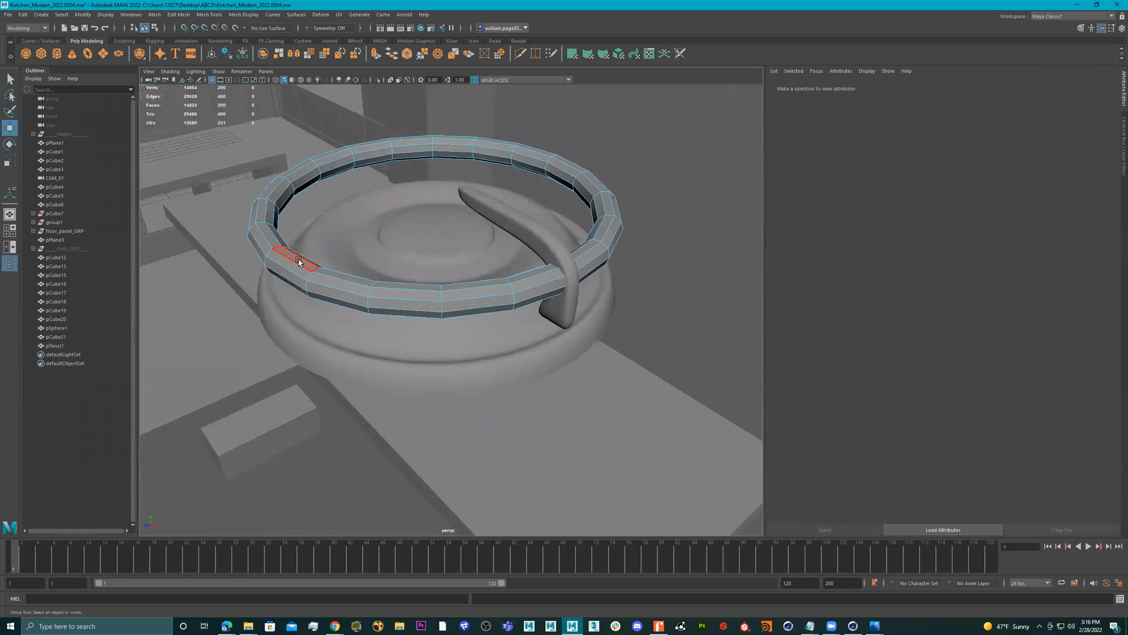
left_click(299, 261)
double_click(339, 276, "shift")
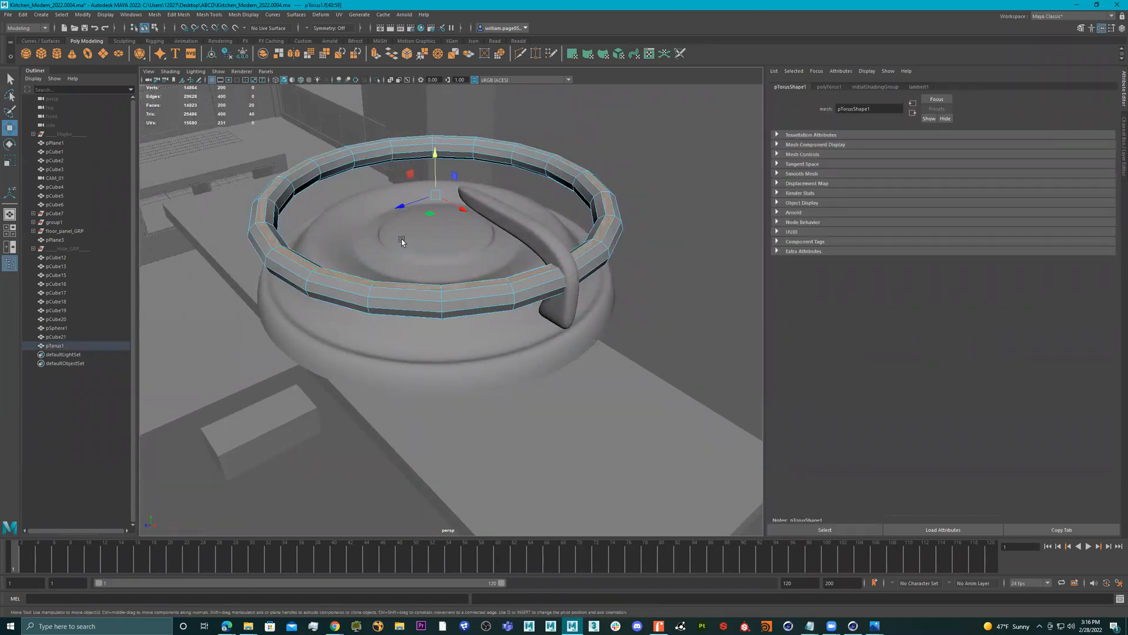
left_click_drag(544, 182, 563, 270, "alt")
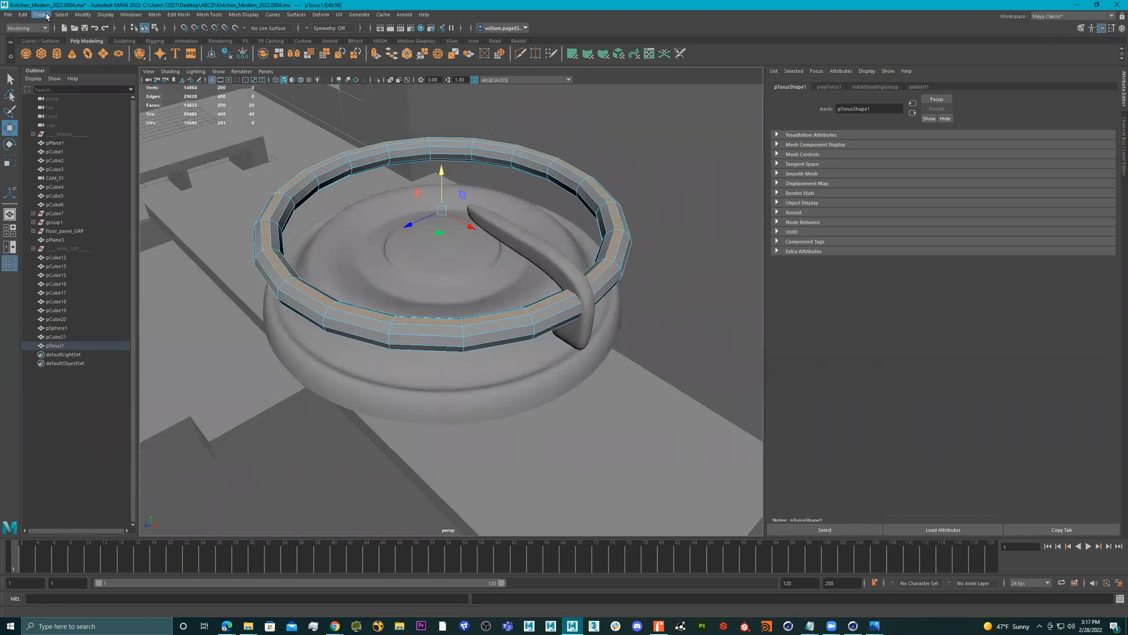
- Invert the face selection on the torus
left_click(82, 14)
left_click(82, 14)
left_click(62, 14)
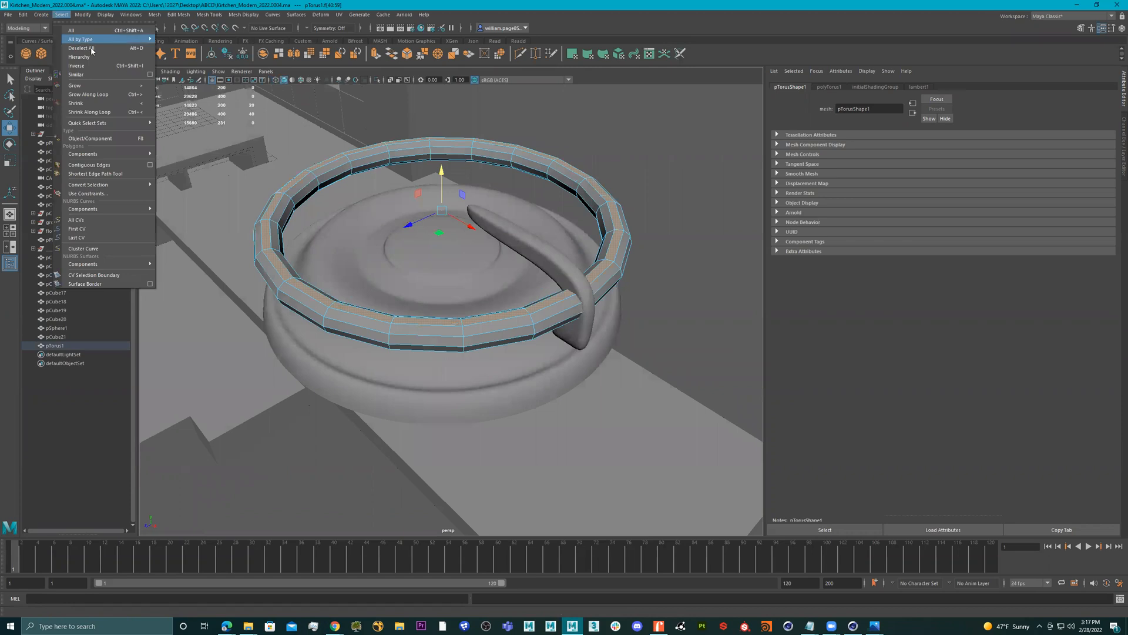
left_click(99, 66)
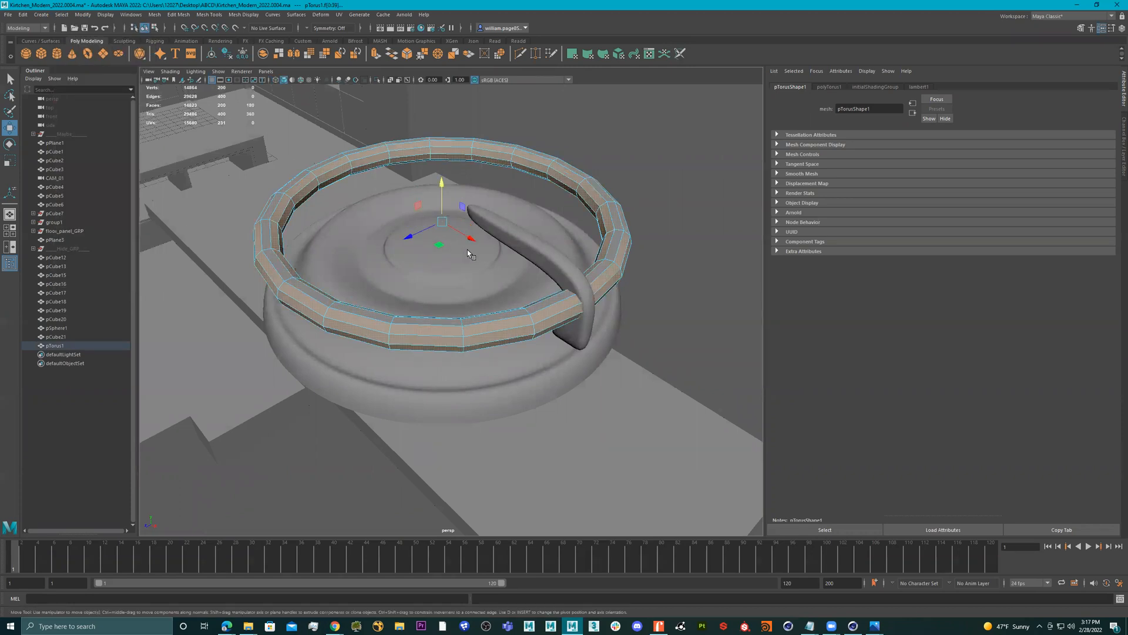
- Delete the inverted face selection from the torus and extrude the remaining ring of faces upward into a band
key("Delete")
key("F8")
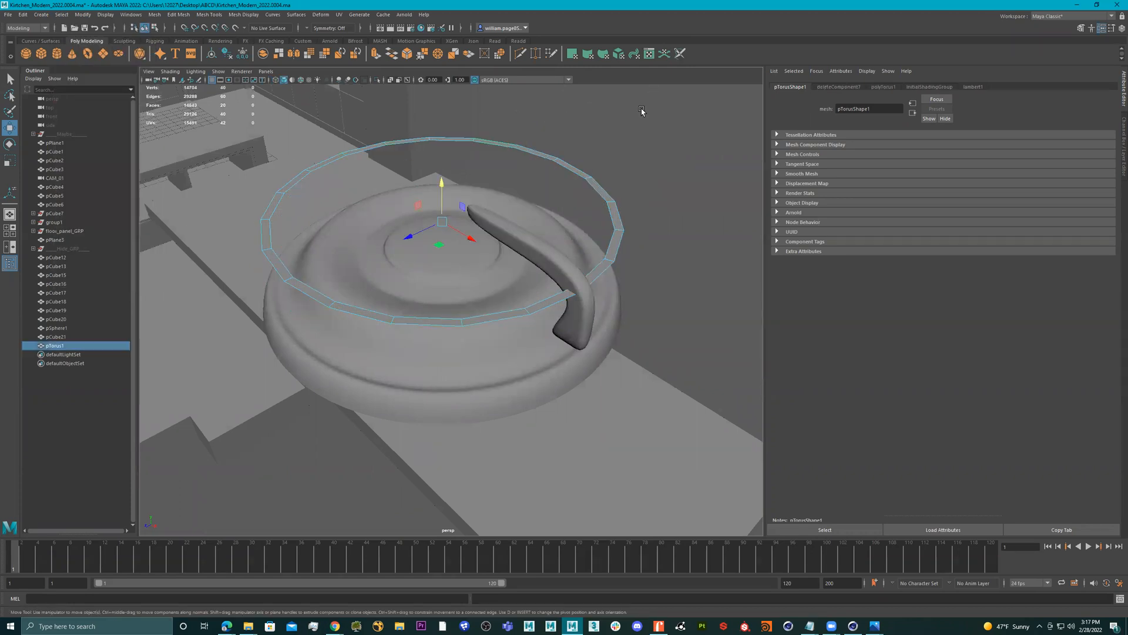
left_click(375, 53)
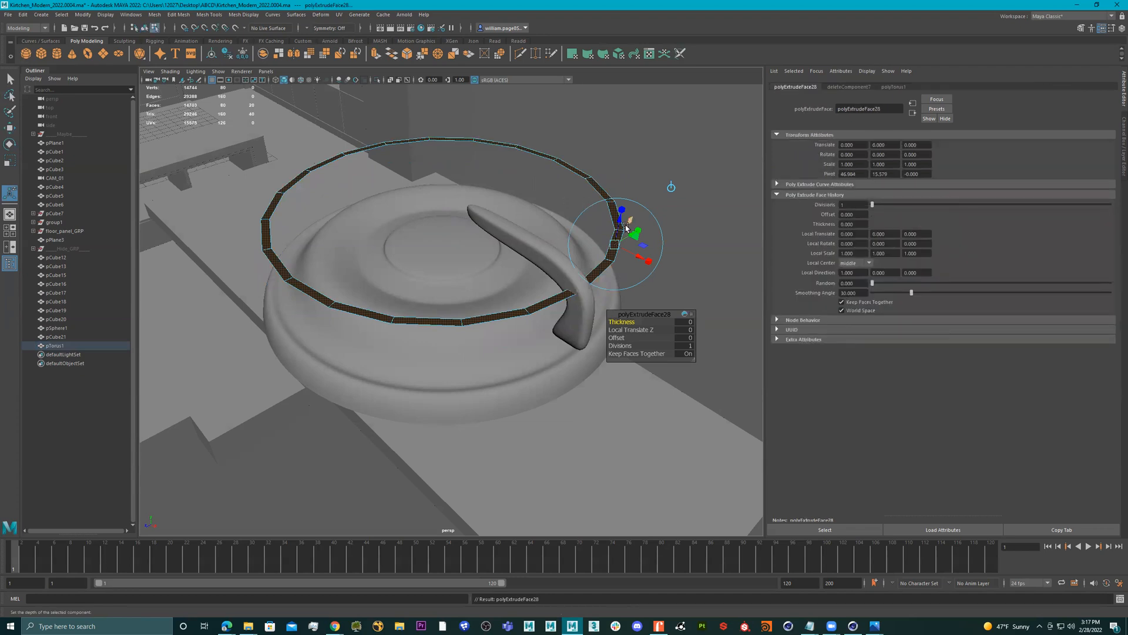
key("w")
left_click_drag(441, 171, 444, 154)
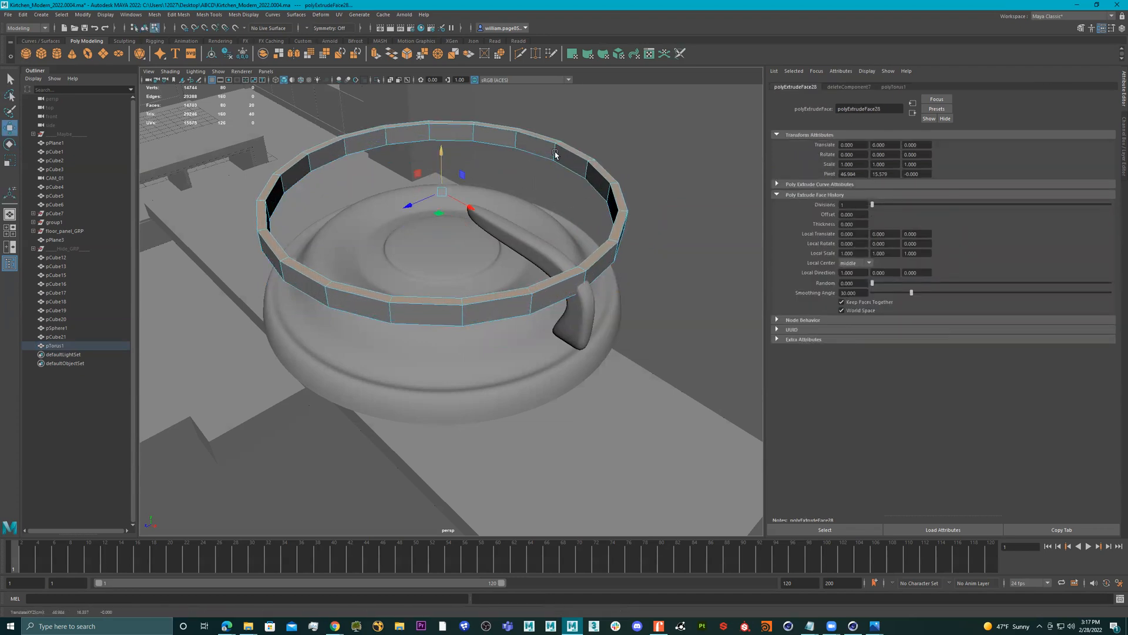
- Lower the whole extruded ring over the burner cap
right_click_drag(535, 151, 579, 126)
left_click_drag(444, 191, 444, 288)
key("r")
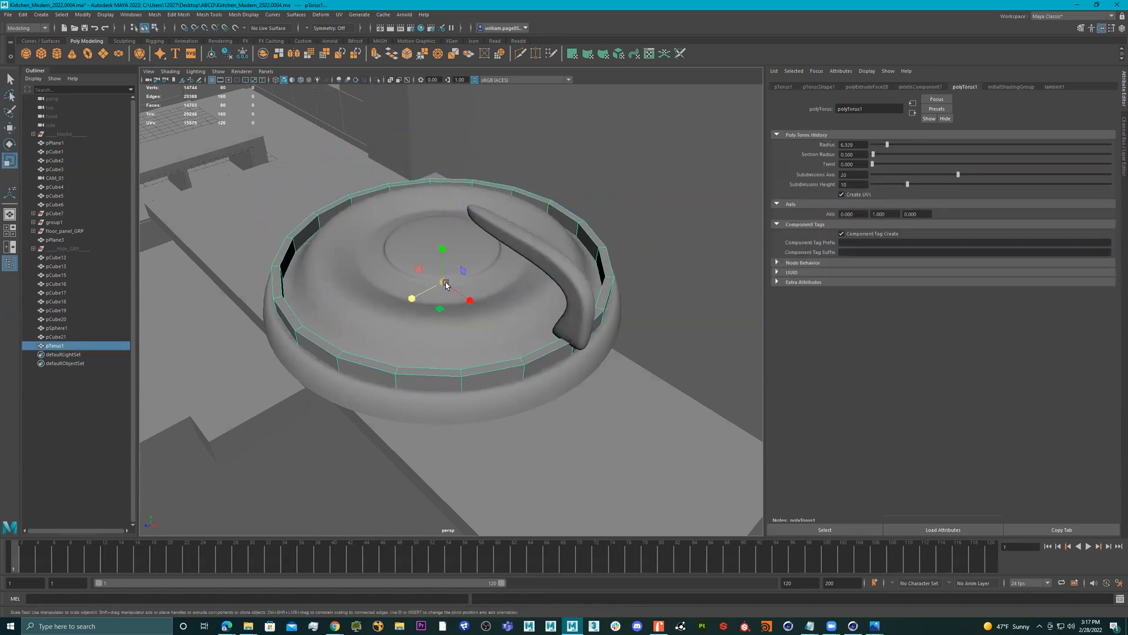
- Select the complete face loop along the inner wall of the ring
right_click_drag(303, 234, 305, 249)
left_click(305, 235)
scroll(253, 244, "up", 3)
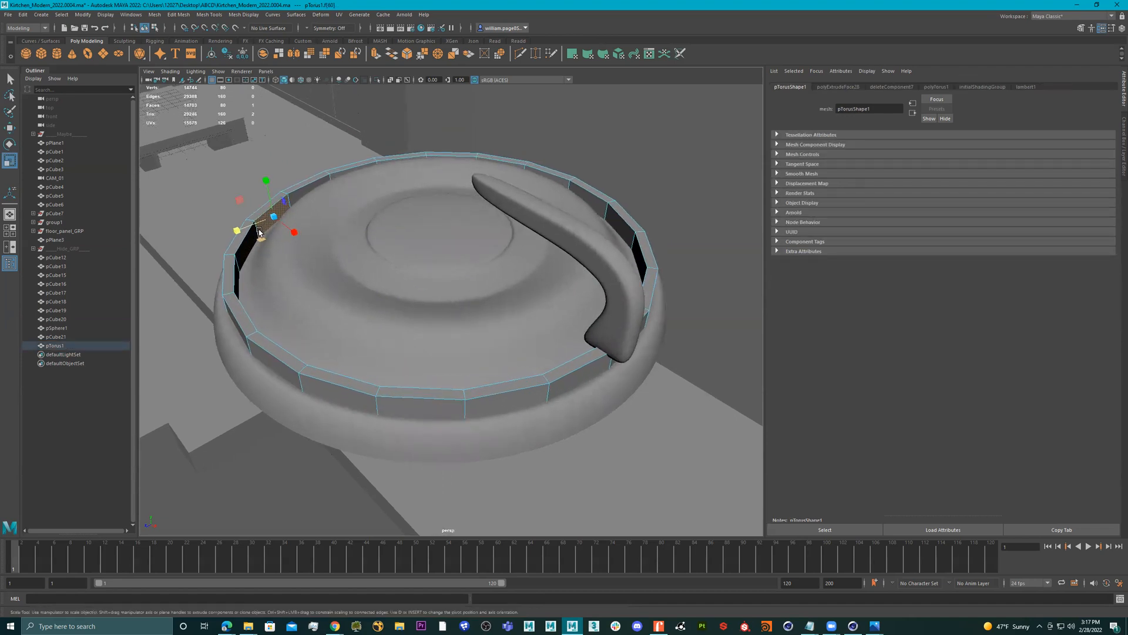
double_click(249, 246)
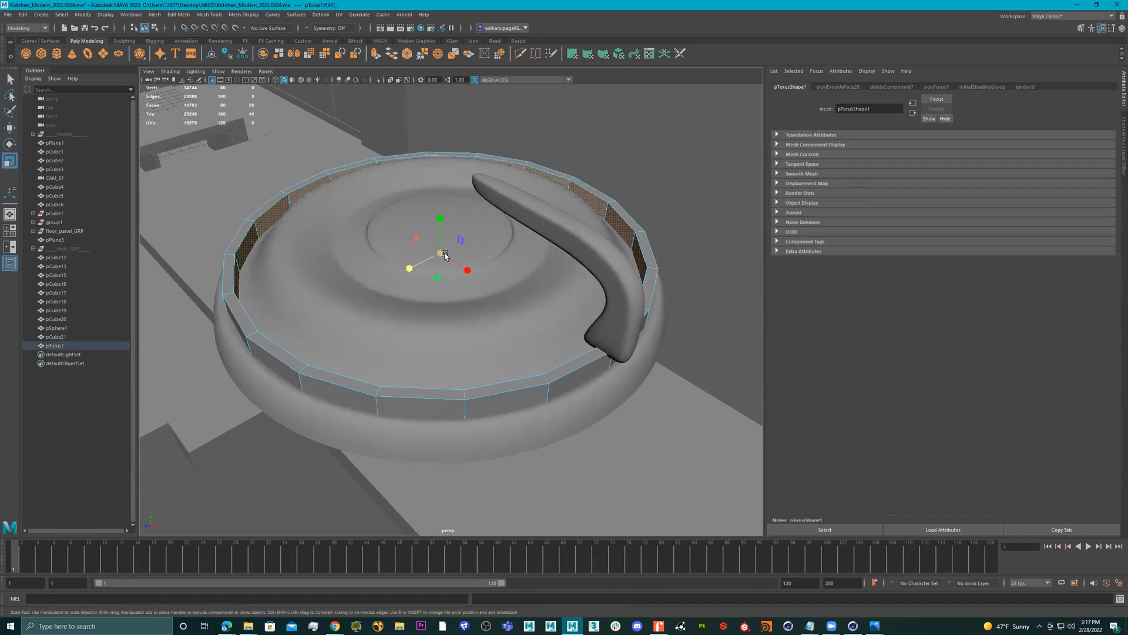
left_click_drag(420, 265, 397, 252, "alt")
- Seat the ring lower on the burner's outer shoulder and display it with smooth preview
right_click_drag(398, 252, 397, 232)
left_click_drag(450, 190, 462, 222)
key("w")
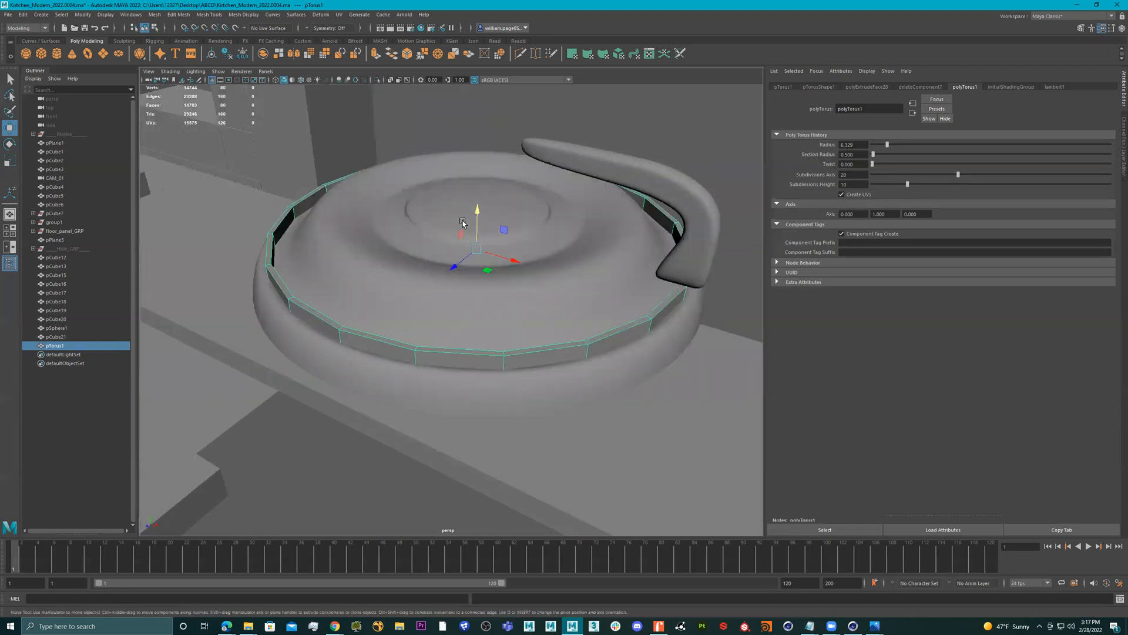
key("3")
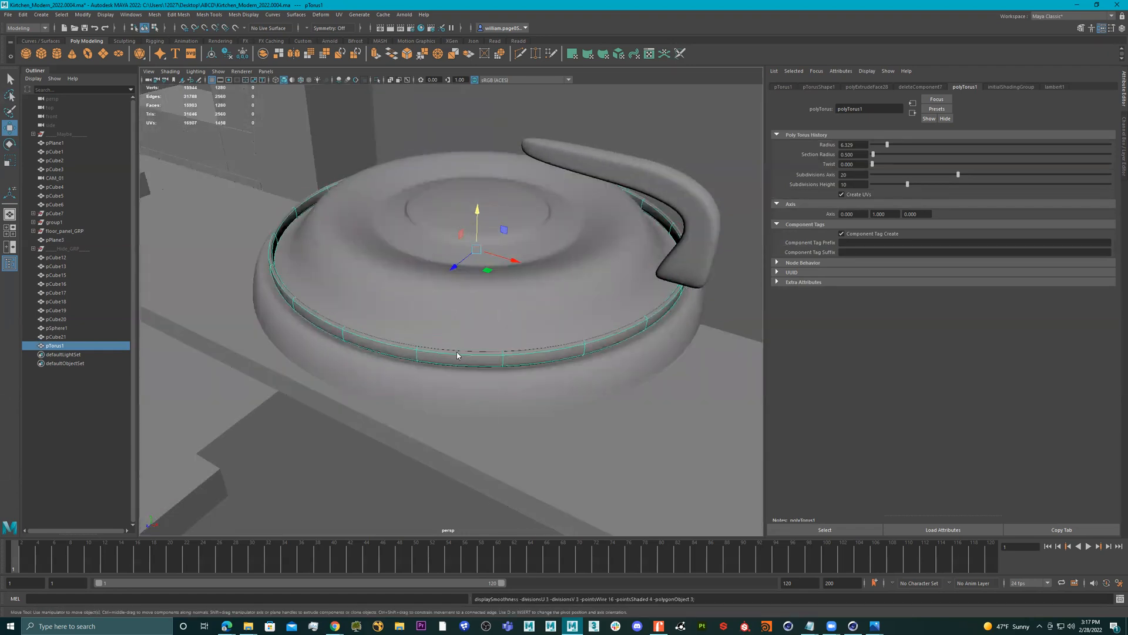
- Select the ring's inner face loop and scale it slightly inward to thicken the band
left_click(667, 141)
right_click_drag(668, 141, 640, 186, "alt")
left_click_drag(640, 187, 565, 226, "alt")
left_click(565, 225)
left_click(537, 284)
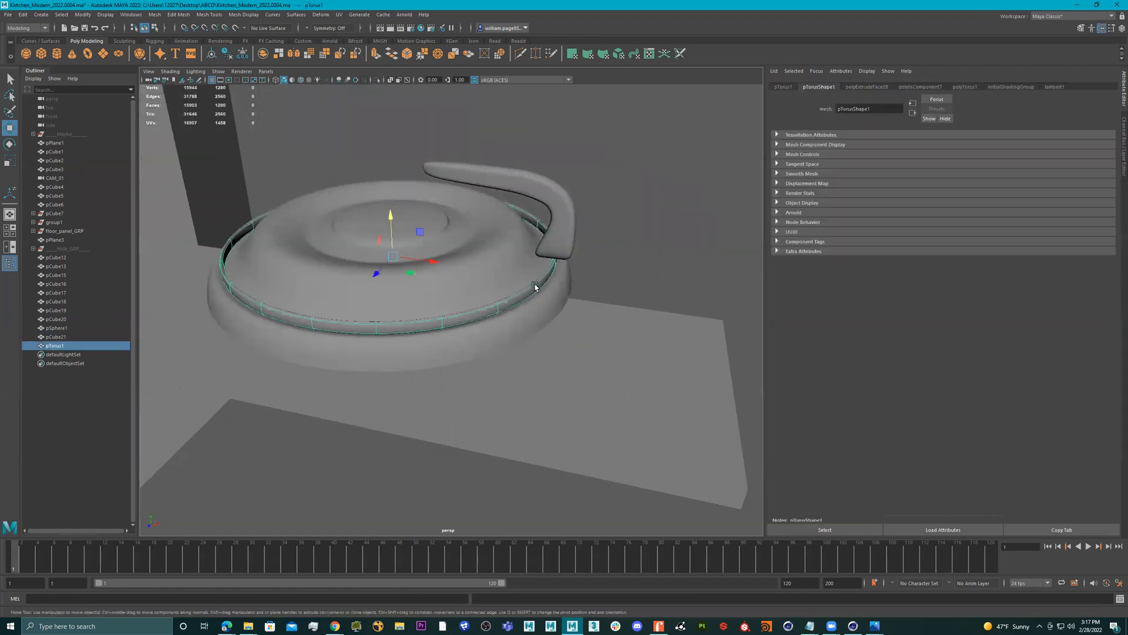
right_click_drag(236, 237, 235, 270)
left_click(230, 251)
double_click(230, 250)
key("r")
left_click_drag(392, 245, 375, 246)
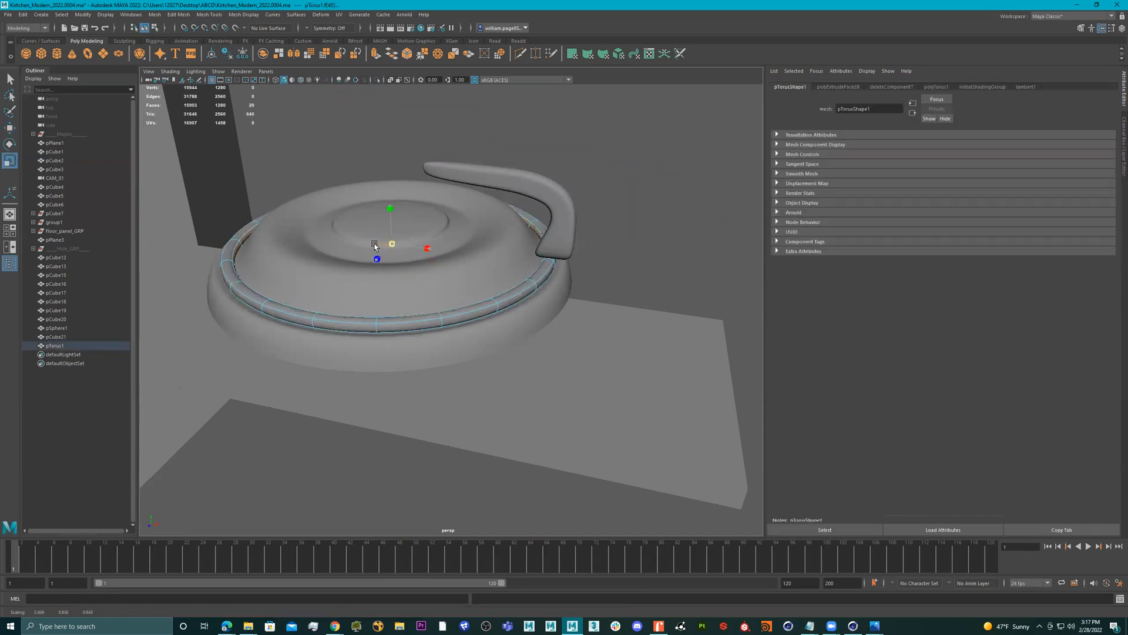
- Enlarge the ring's outer face loop and raise it slightly
scroll(269, 297, "up", 1)
double_click(243, 293)
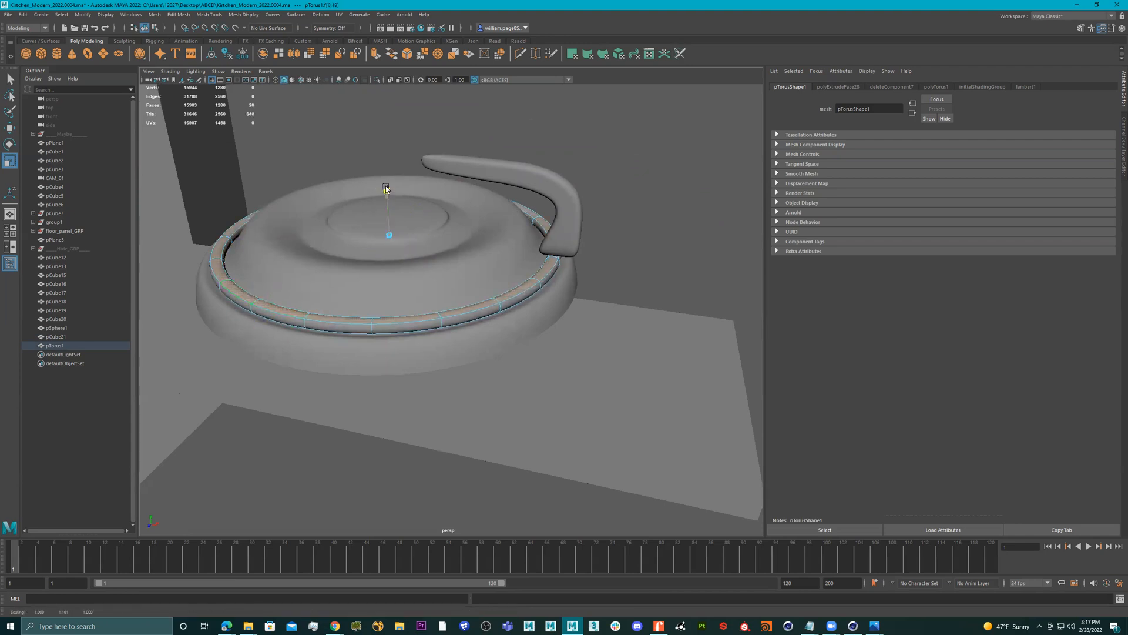
key("w")
left_click_drag(383, 200, 383, 182)
- Lower the whole ring so that it sits on the burner's rim, and deselect it
right_click_drag(524, 293, 440, 207)
left_click_drag(385, 218, 392, 230)
right_click_drag(576, 235, 704, 147)
left_click(702, 164)
- Lower the curved support arm so that its foot rests on the ring
left_click_drag(655, 223, 531, 227, "alt")
left_click(569, 188)
key("r")
key("w")
left_click_drag(566, 180, 566, 188)
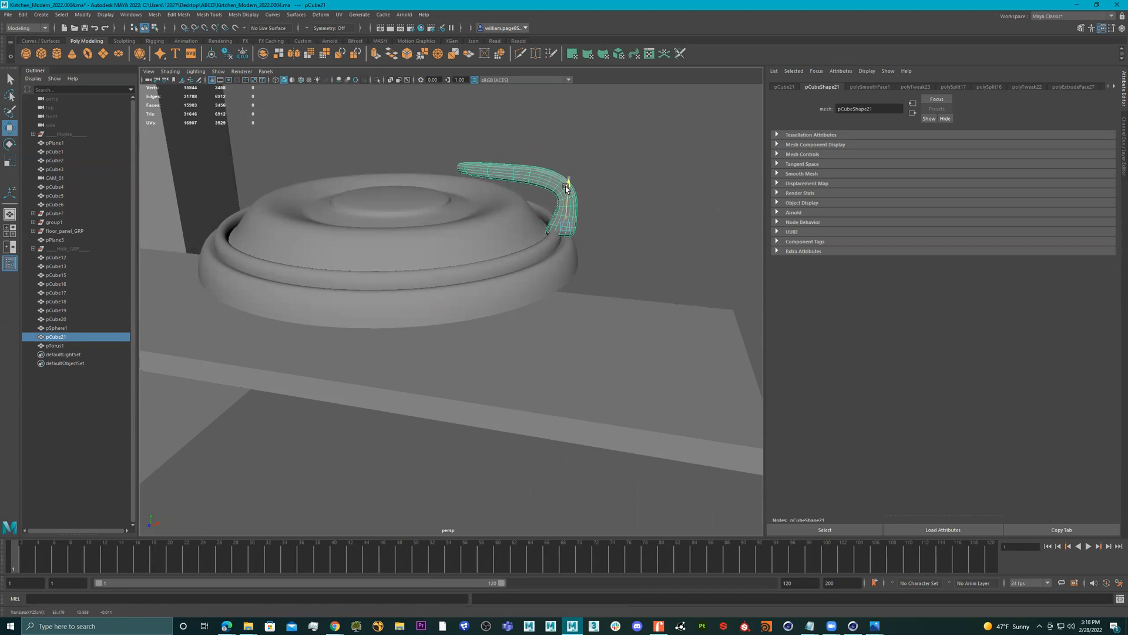
- Duplicate the support arm, move the copy to the opposite side in the top view and turn it to face the centre
left_click_drag(604, 236, 496, 211)
key("space")
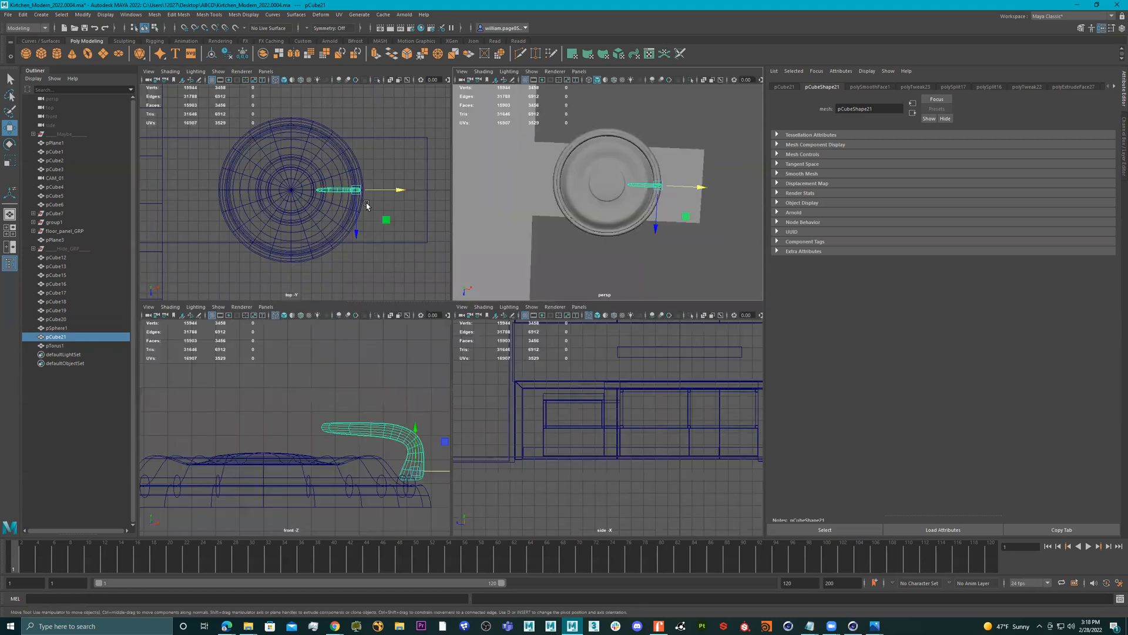
key("space")
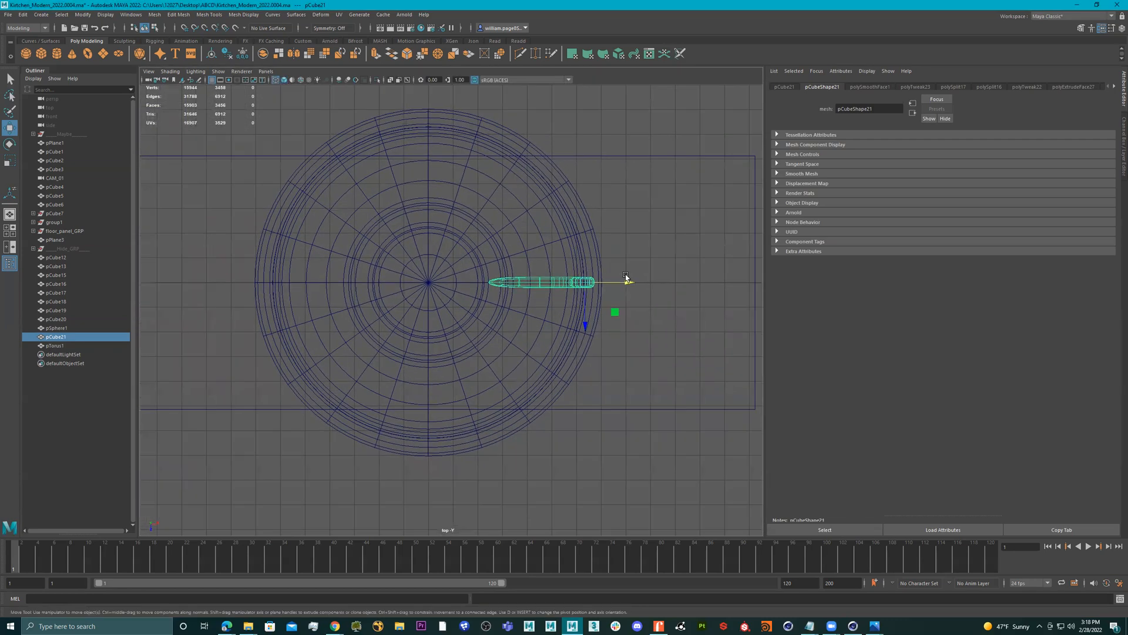
key("ctrl+d")
left_click_drag(624, 282, 305, 255)
key("e")
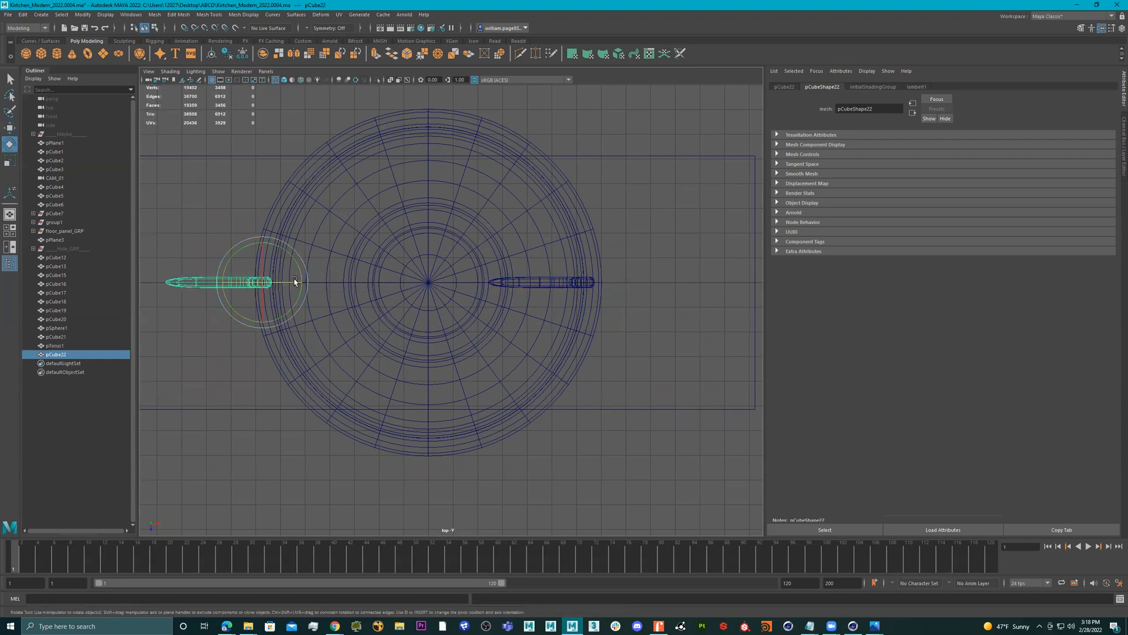
left_click_drag(301, 293, 133, 187)
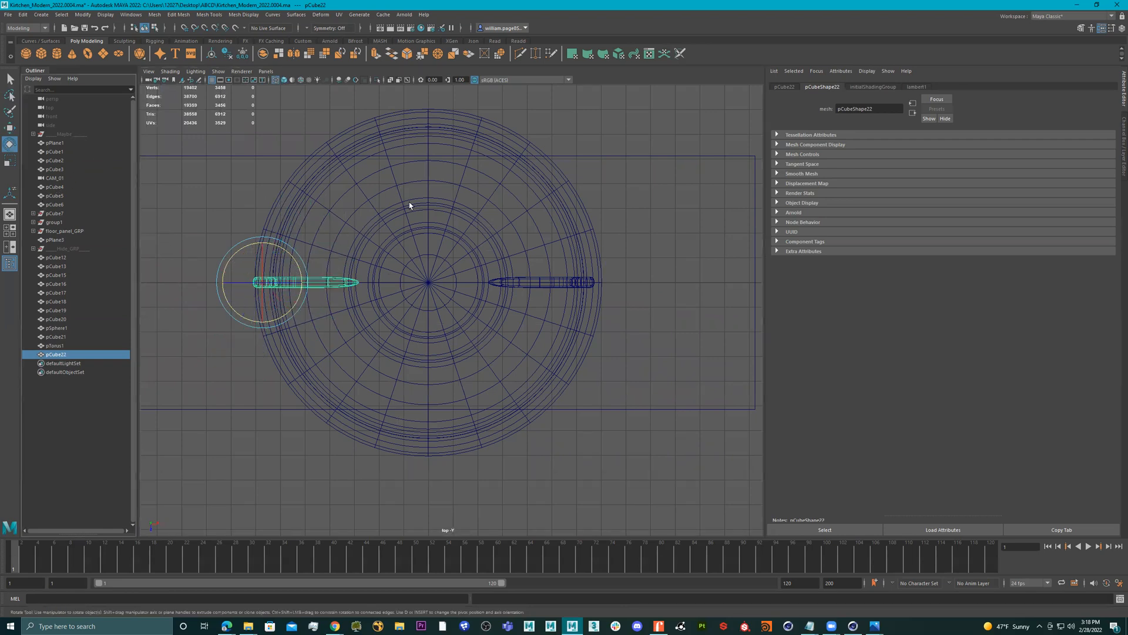
- Nudge the copied arm inward along X to match the original arm's distance from the rim
scroll(611, 280, "up", 3)
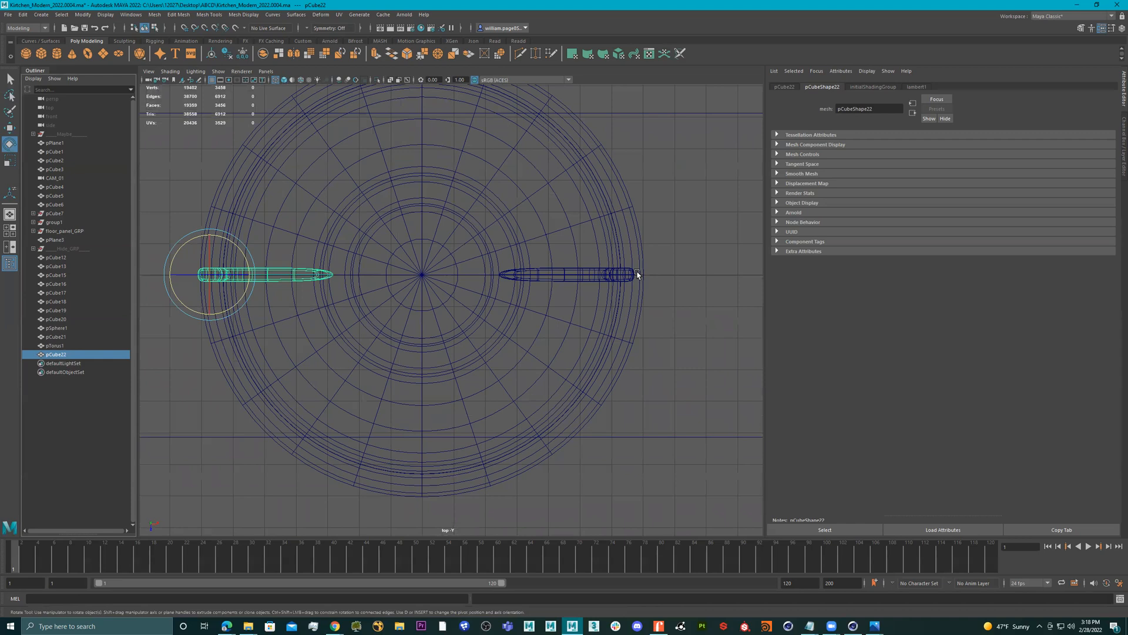
key("w")
left_click_drag(243, 275, 253, 276)
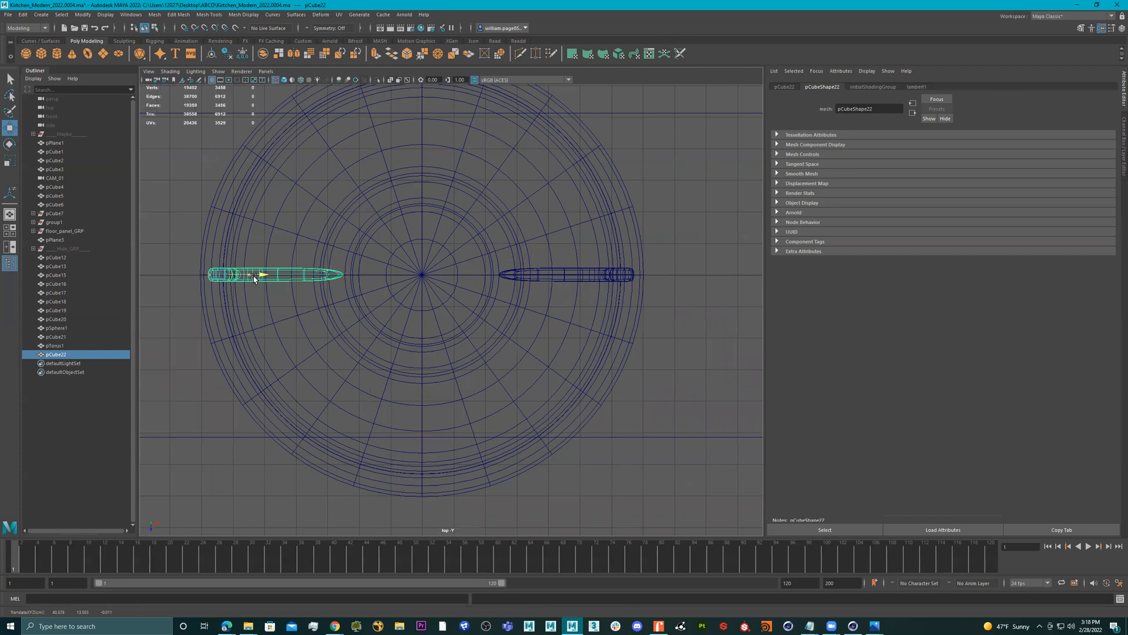
- Group the two opposing support arms and centre the group's pivot
left_click(542, 278, "shift")
key("space")
key("space")
mouse_move(606, 243)
left_mouse_down("alt")
mouse_move(611, 194)
mouse_move(606, 224)
left_mouse_up("alt")
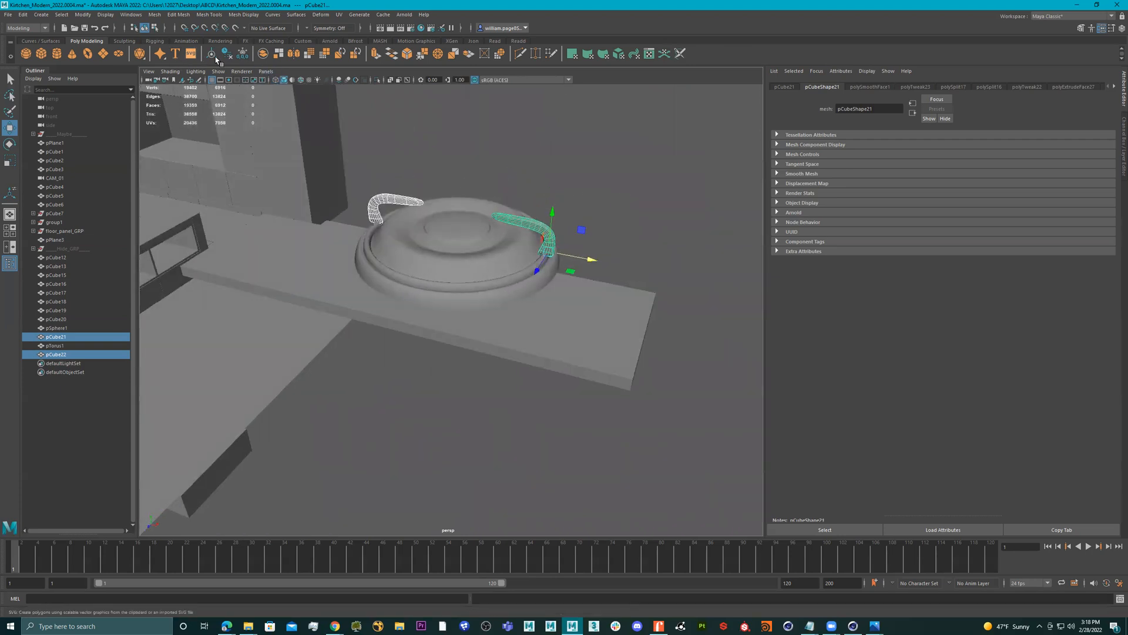
left_click_drag(493, 208, 595, 218, "alt")
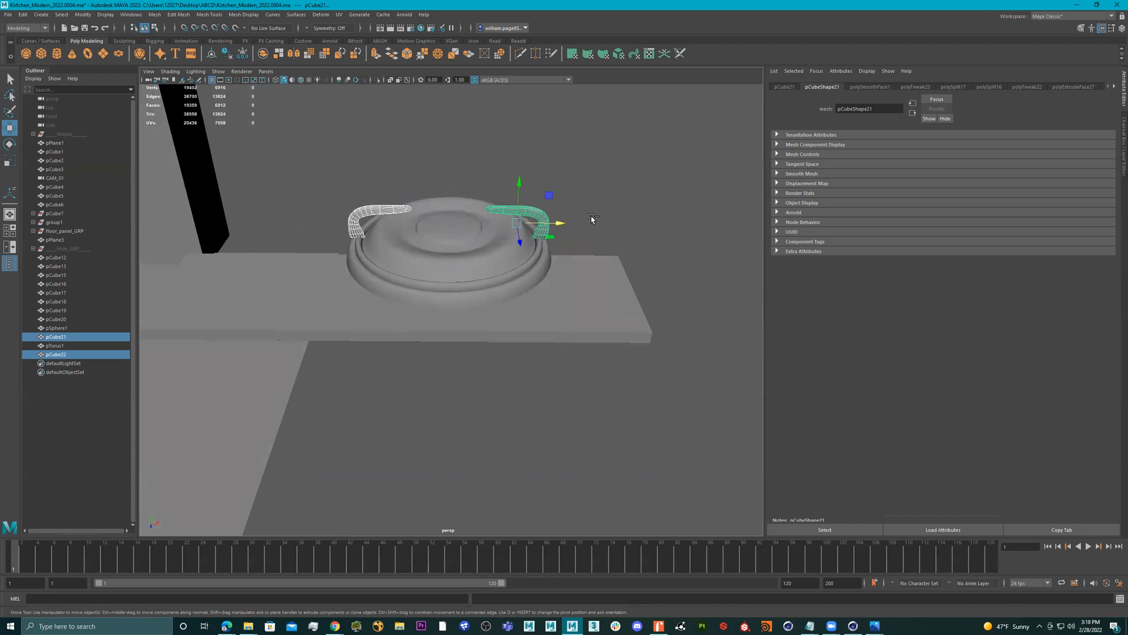
key("ctrl+g")
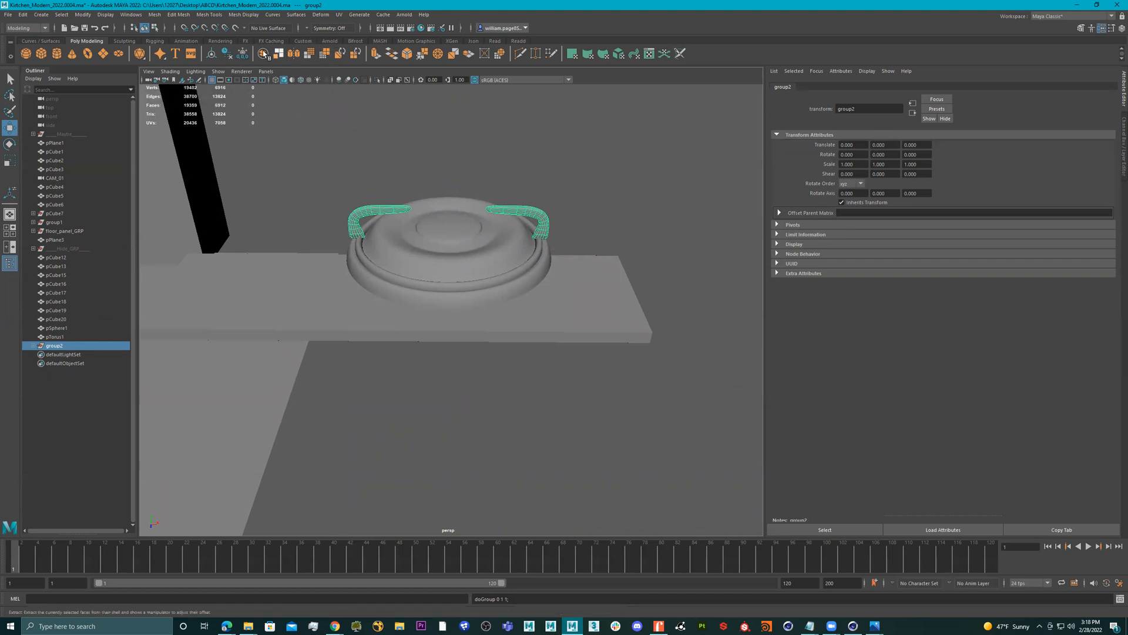
left_click(212, 54)
- Duplicate the arm group and rotate the copy -90 degrees about Y to give four evenly spaced arms
left_click_drag(493, 218, 481, 237, "alt")
key("e")
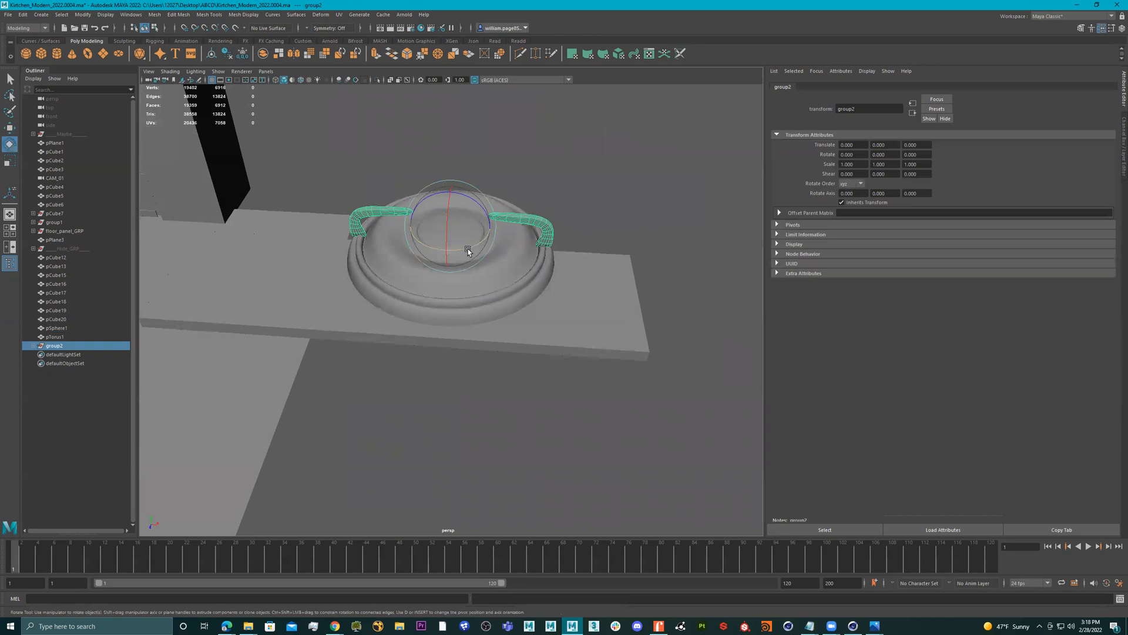
left_click_drag(471, 249, 410, 250)
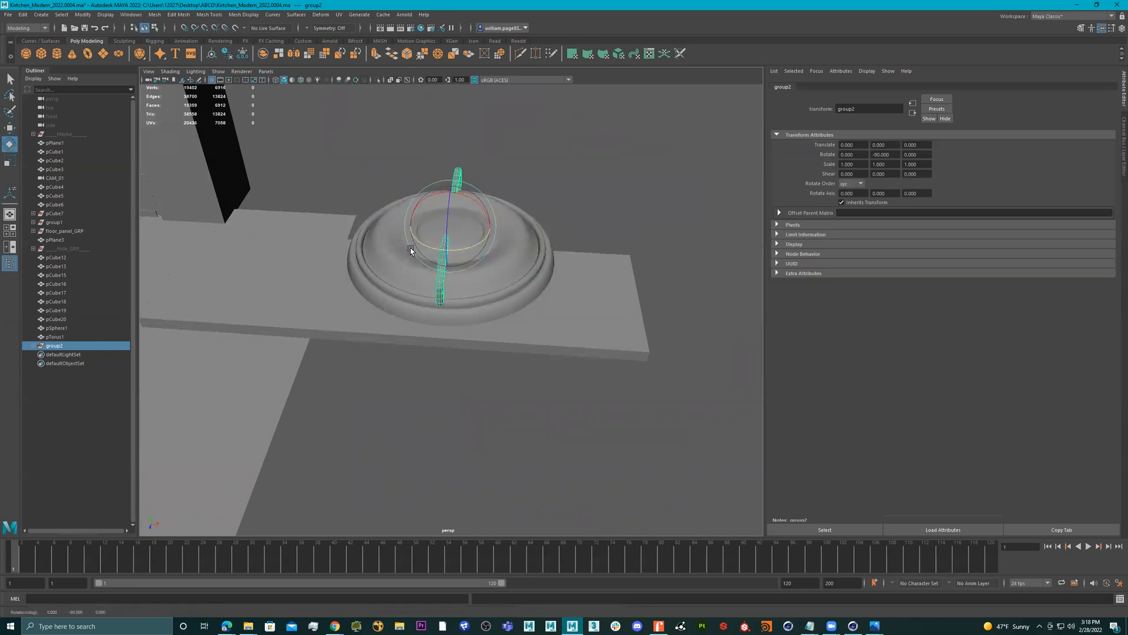
key("ctrl+z")
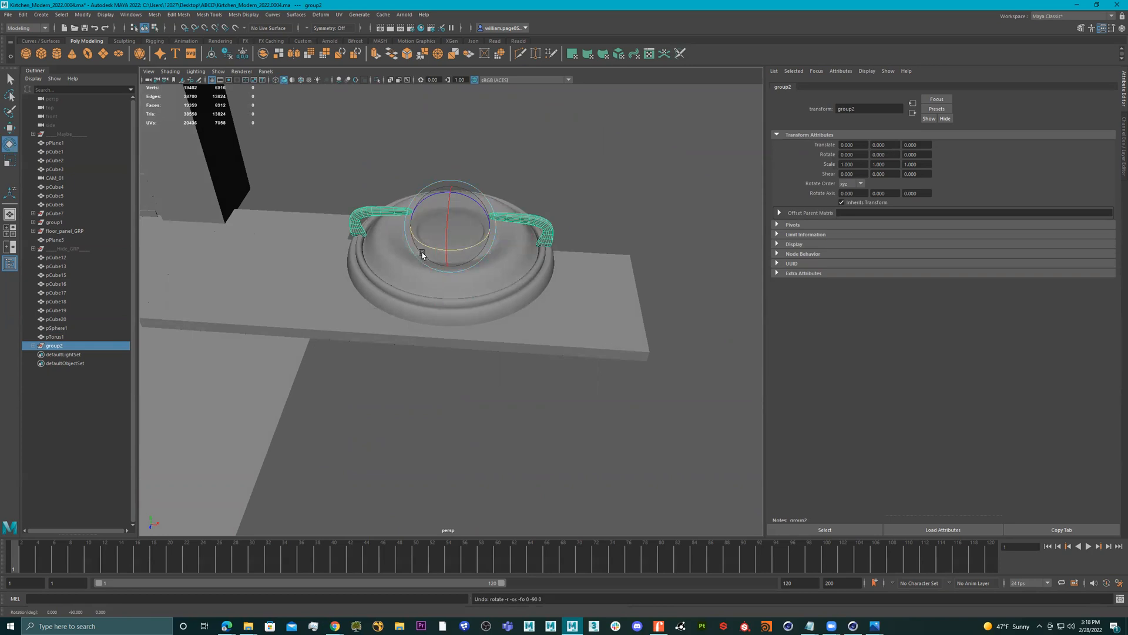
key("ctrl+d")
left_click_drag(462, 249, 393, 251)
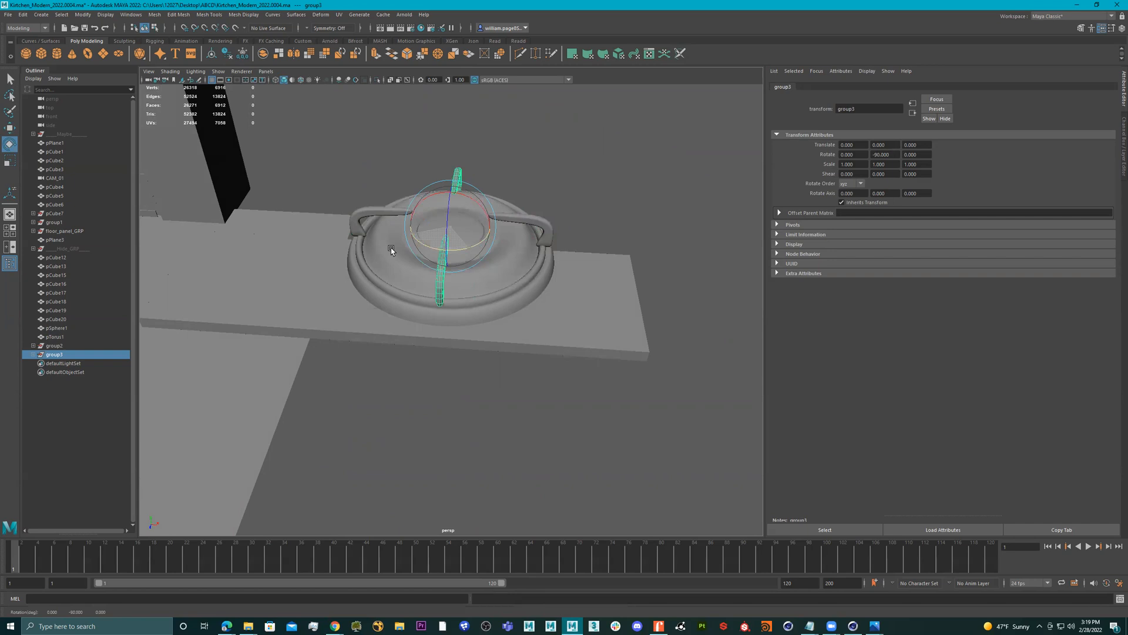
- Group all the burner parts together and name the group Burner_1
left_click_drag(455, 234, 458, 209, "alt")
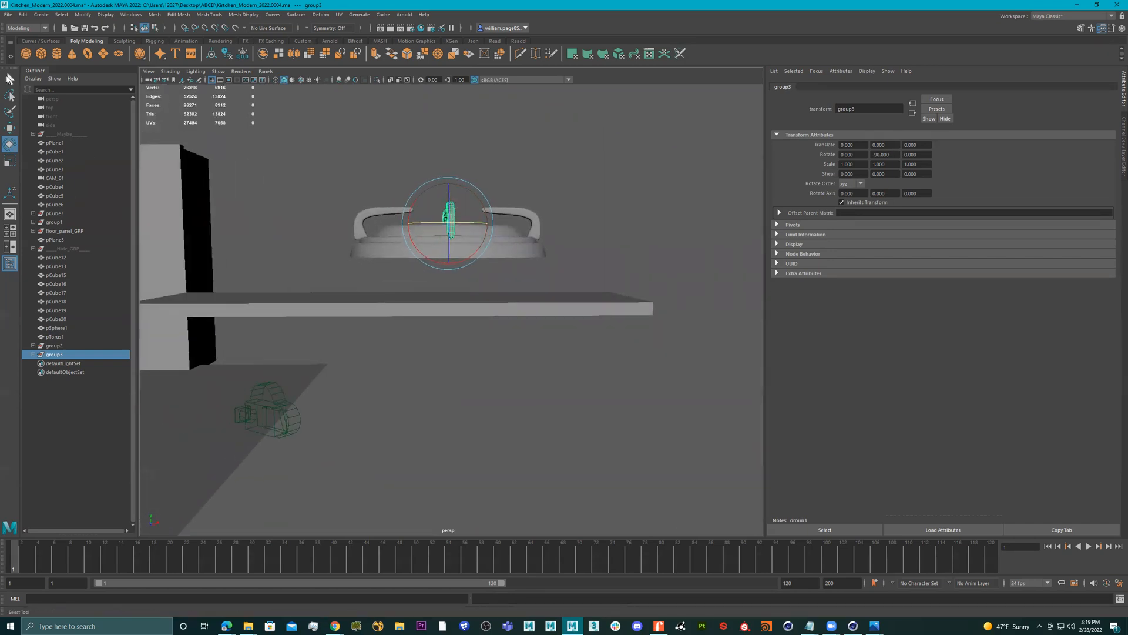
left_click_drag(626, 136, 296, 261)
key("ctrl+g")
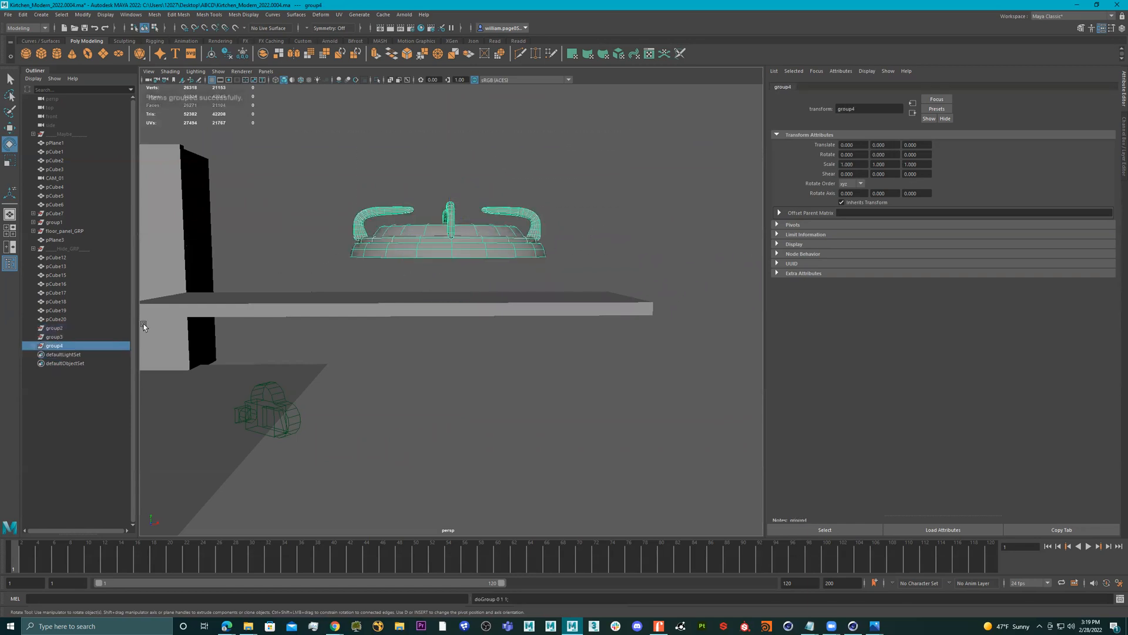
double_click(55, 345)
type("Burner")
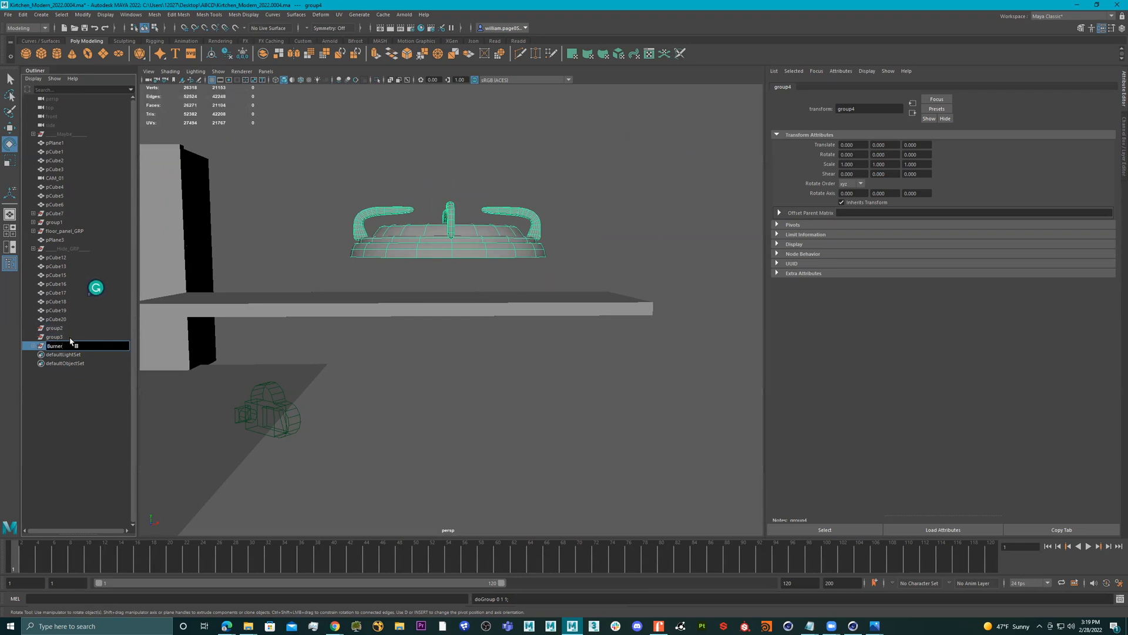
type("_1")
key("Return")
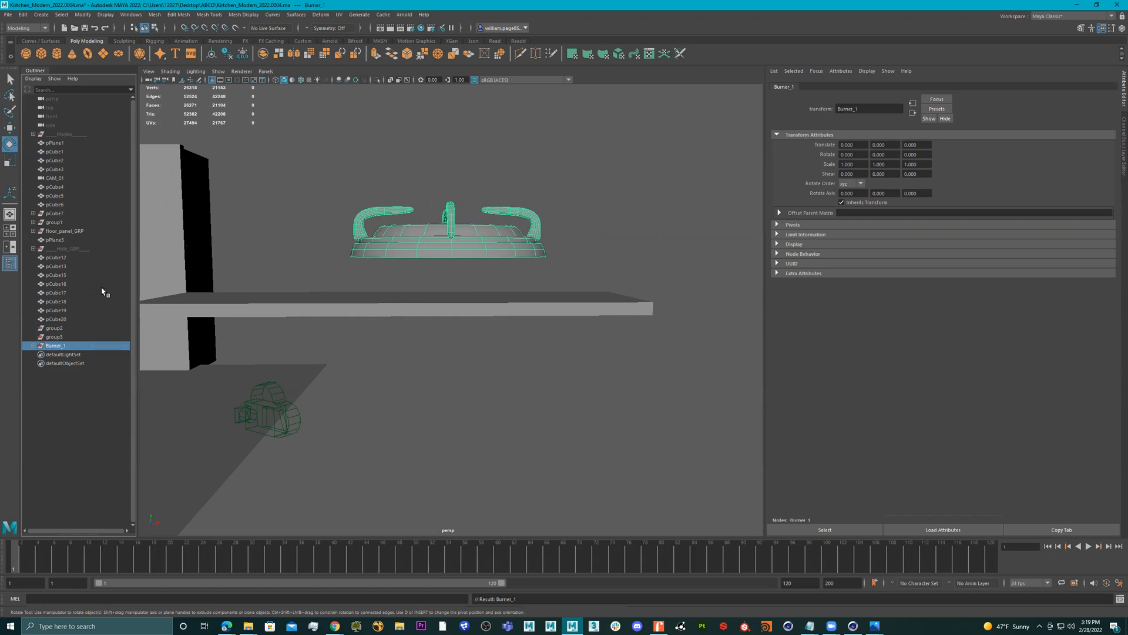
- Scale Burner_1 uniformly to about 0.514, lower it onto the countertop and compare it with the kitchen reference photo
left_click_drag(481, 208, 468, 245, "alt")
key("r")
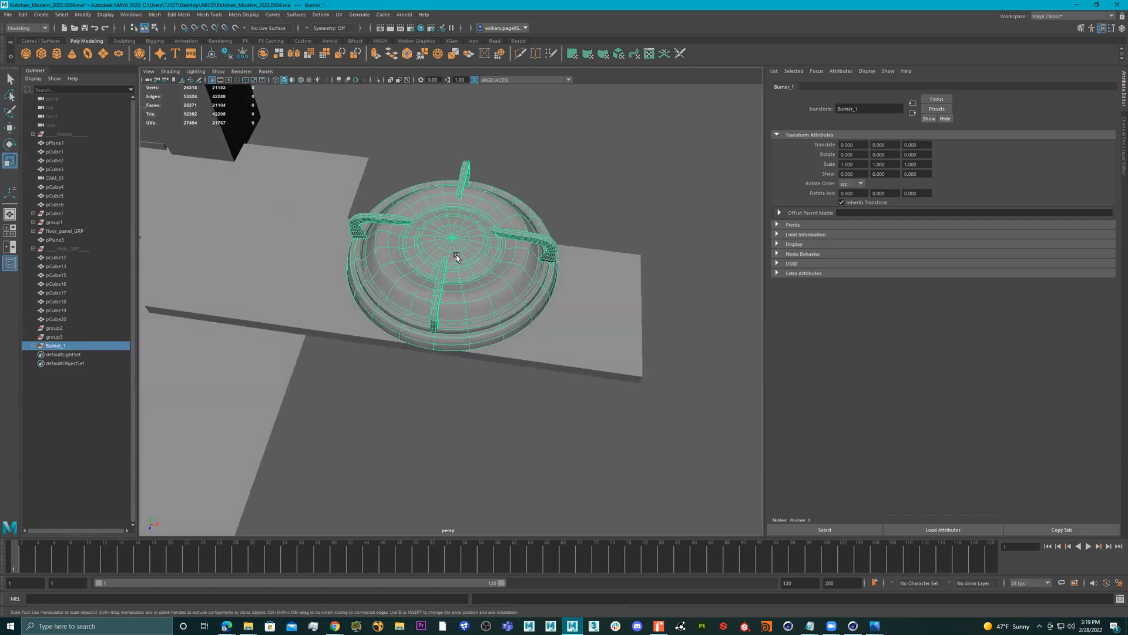
left_click_drag(452, 243, 373, 250)
left_click_drag(450, 267, 469, 256, "alt")
key("w")
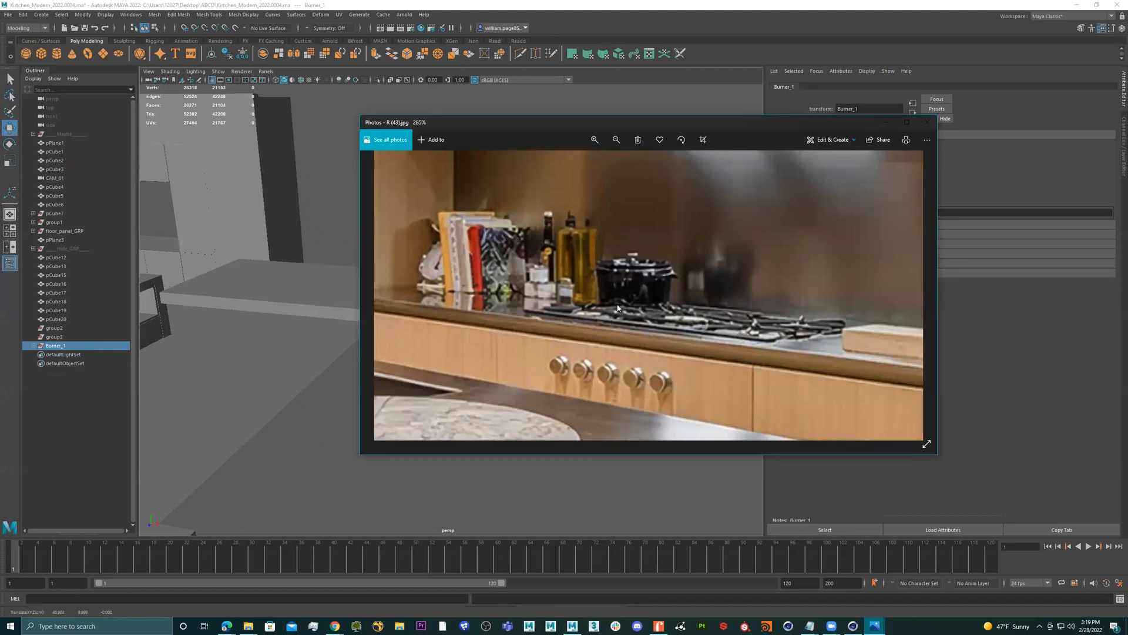
left_click(886, 122)
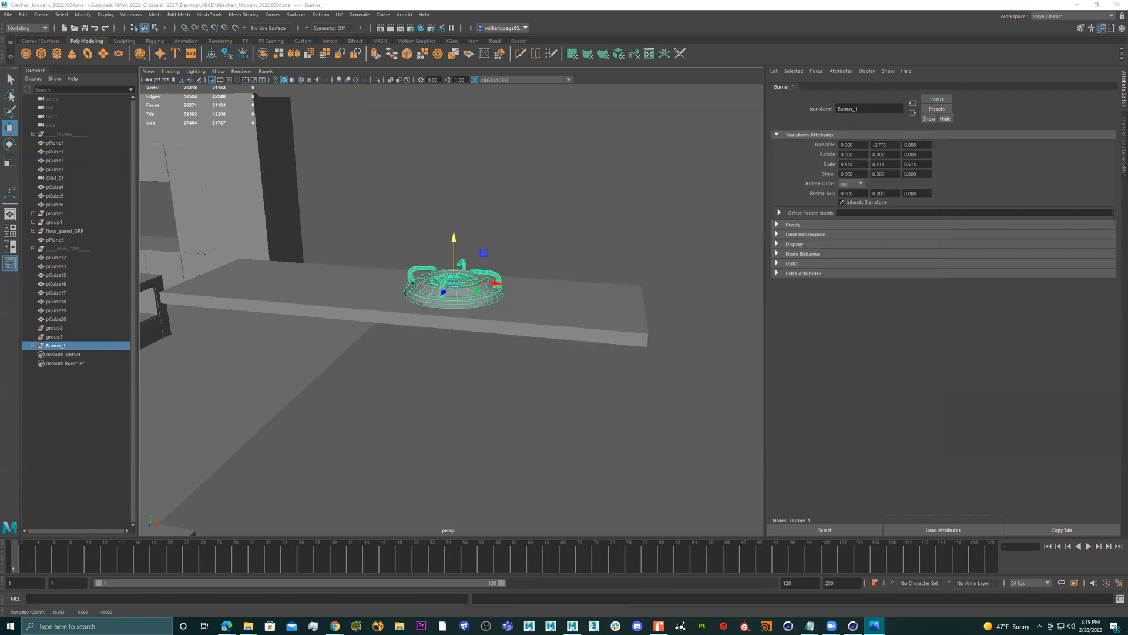
- Scale Burner_1 down uniformly to about 0.273 and place it near the front corner of the countertop's free end
left_click_drag(546, 219, 611, 432, "alt")
key("r")
key("w")
- Duplicate Burner_1 and place the copy behind it on the countertop
left_click_drag(660, 393, 592, 371, "alt")
key("ctrl+d")
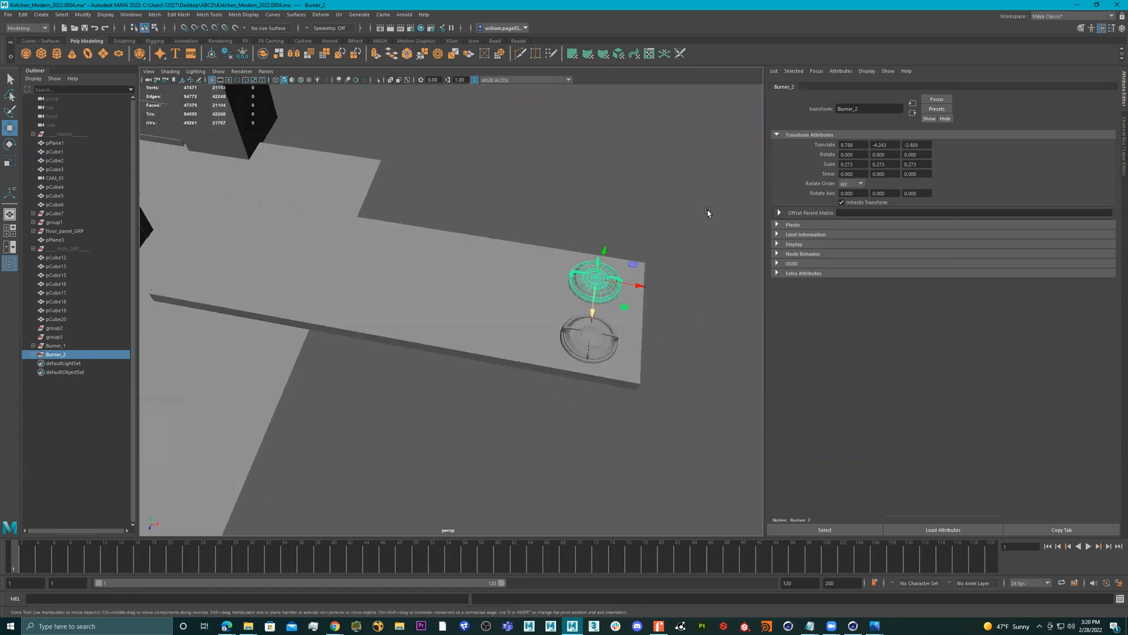
- Duplicate both burners and move the copies along X to form a two-by-two layout on the countertop
left_click_drag(704, 209, 541, 415)
left_click_drag(527, 194, 542, 271, "ctrl")
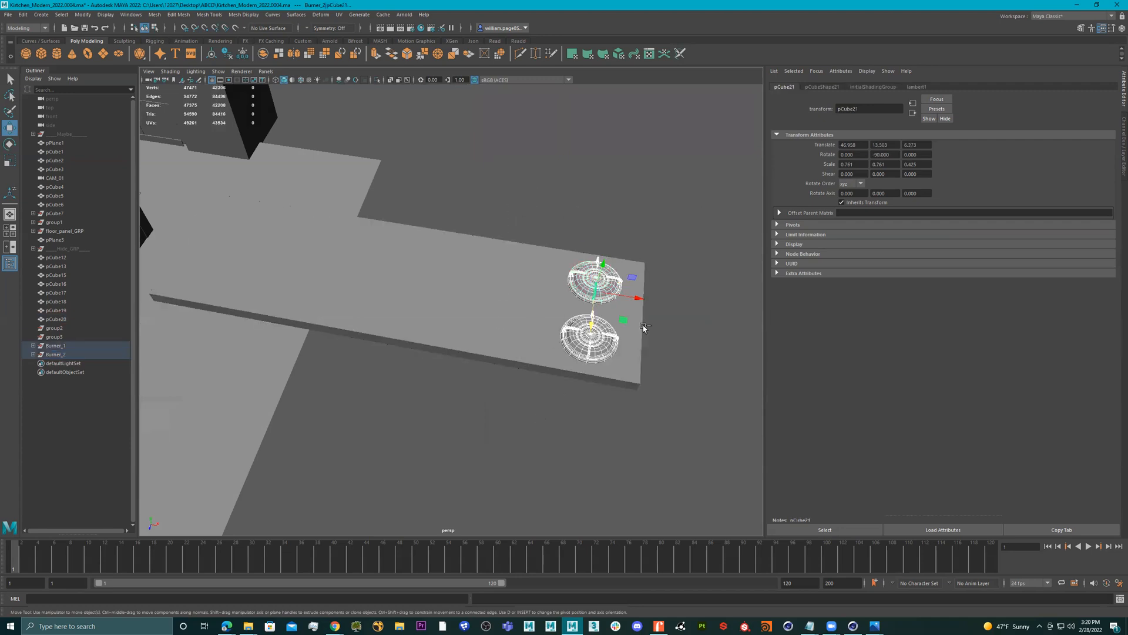
key("ctrl+d")
left_click_drag(637, 297, 559, 286)
- Duplicate the four burners and move the copies along X to form two rows of four on the countertop
left_click_drag(707, 201, 471, 421)
left_click_drag(448, 180, 417, 298, "ctrl")
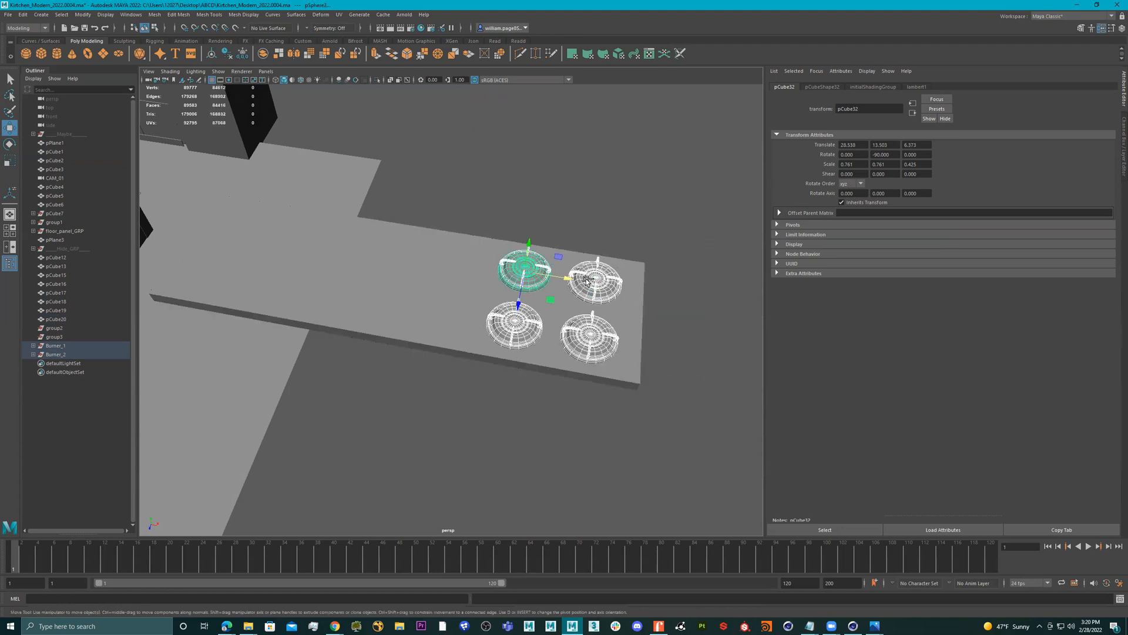
key("ctrl+d")
left_click_drag(586, 281, 531, 268)
- Group all eight burners under the name Burner_GRP and check the group's contents
left_click_drag(728, 196, 434, 352)
left_click_drag(379, 200, 340, 320, "ctrl")
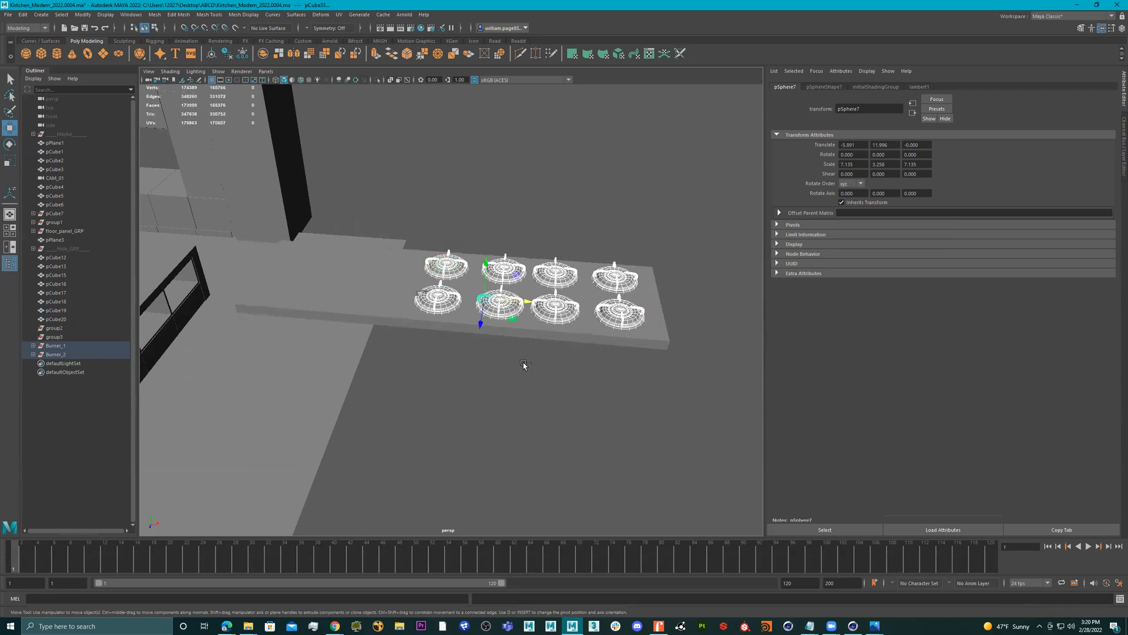
key("ctrl+g")
double_click(54, 364)
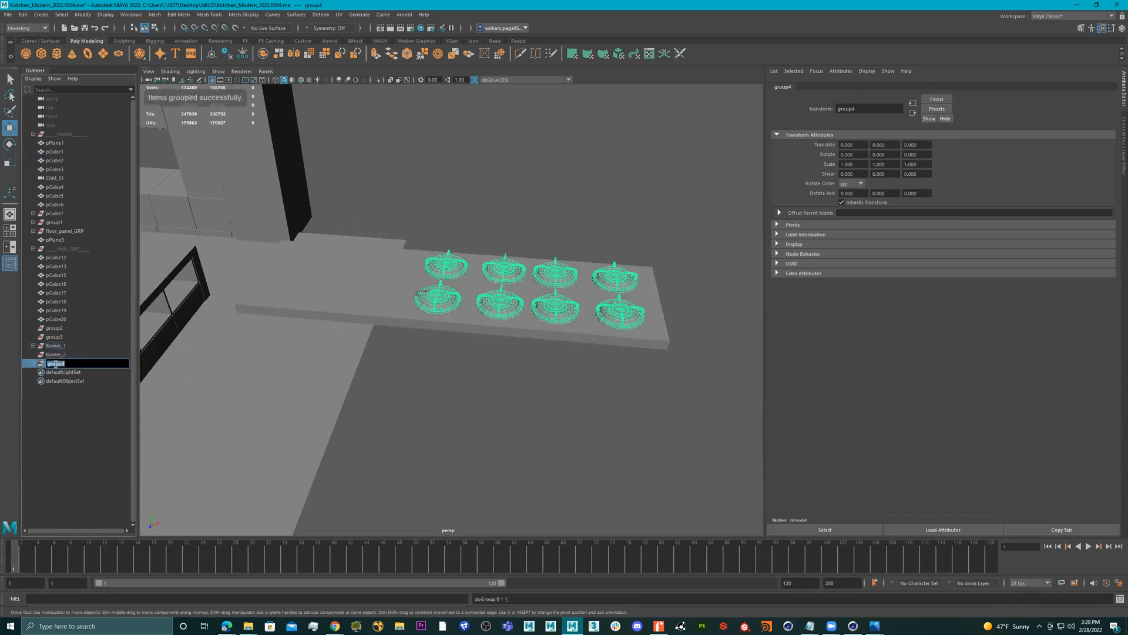
type("Burner")
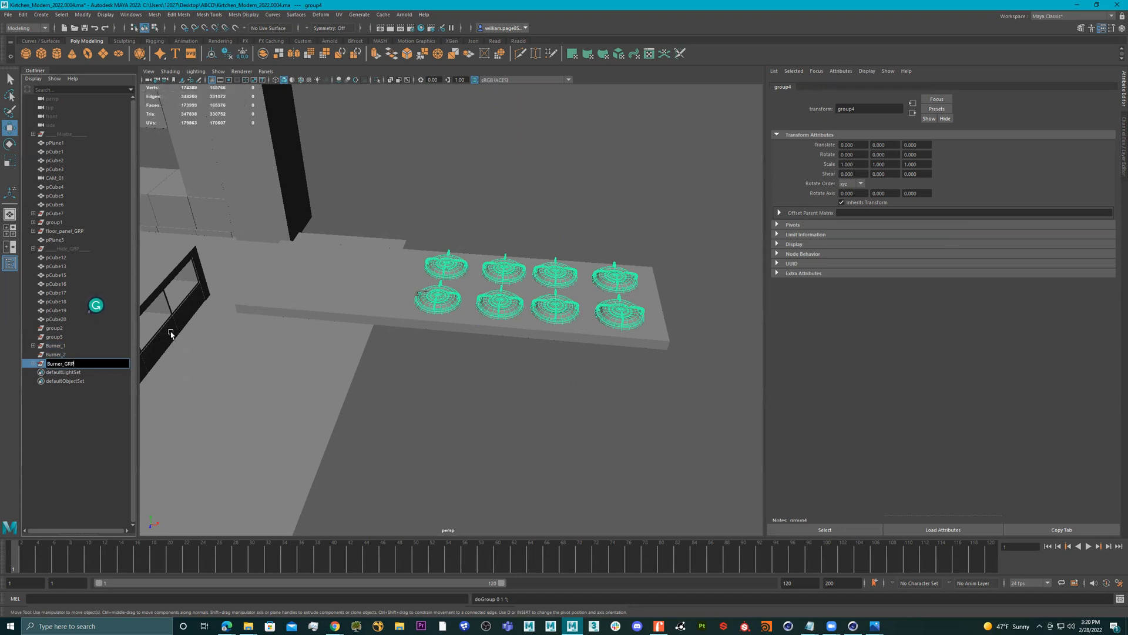
type("_GRP")
key("Return")
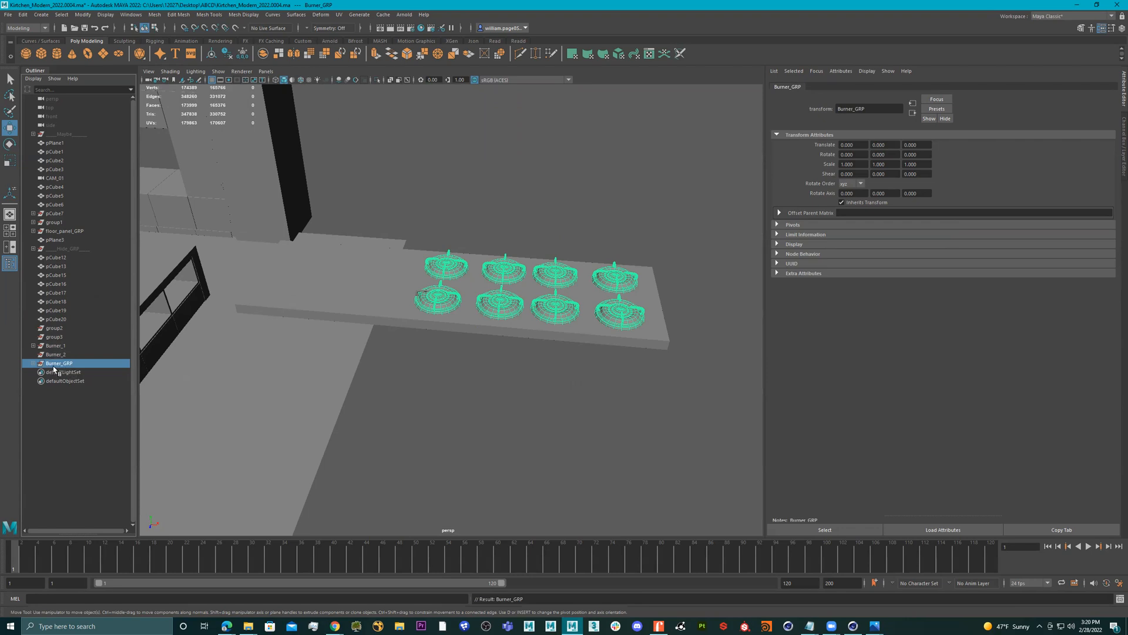
left_click(33, 363)
scroll(80, 427, "down", 10)
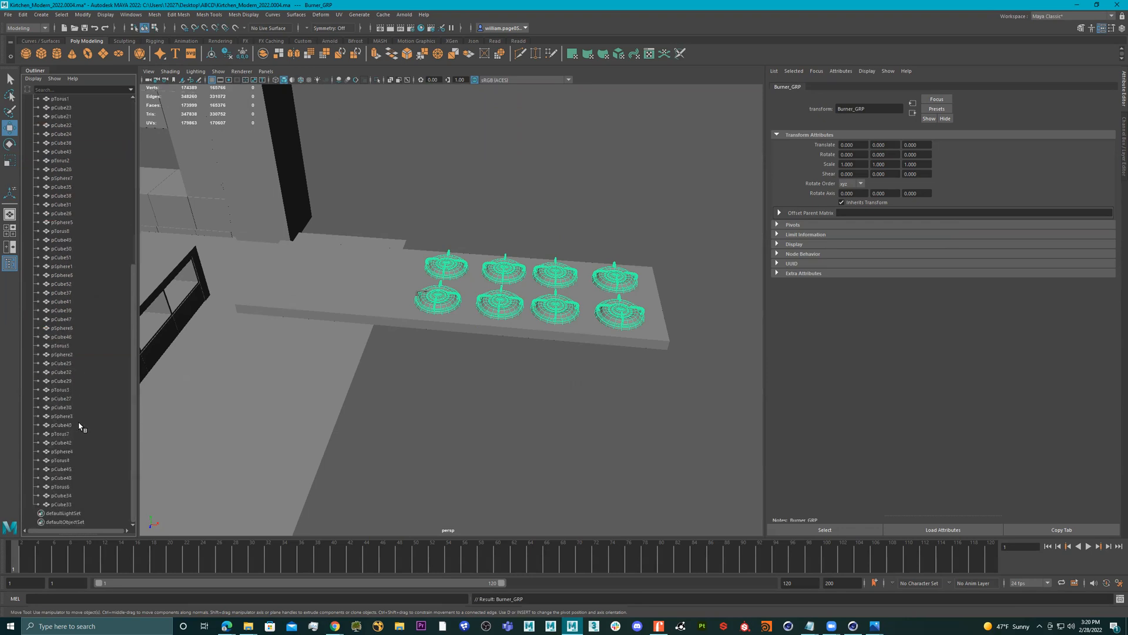
scroll(81, 419, "up", 10)
left_click(31, 364)
- Shorten the countertop slab beneath the burners by moving its burner-free end vertices along X toward them
left_click_drag(542, 332, 378, 220, "alt")
right_click_drag(377, 219, 529, 219, "alt")
left_click(338, 286)
left_click_drag(338, 286, 351, 289, "alt")
right_click_drag(350, 290, 341, 191)
scroll(300, 247, "down", 3)
right_click_drag(352, 272, 303, 271)
left_click_drag(228, 224, 360, 368)
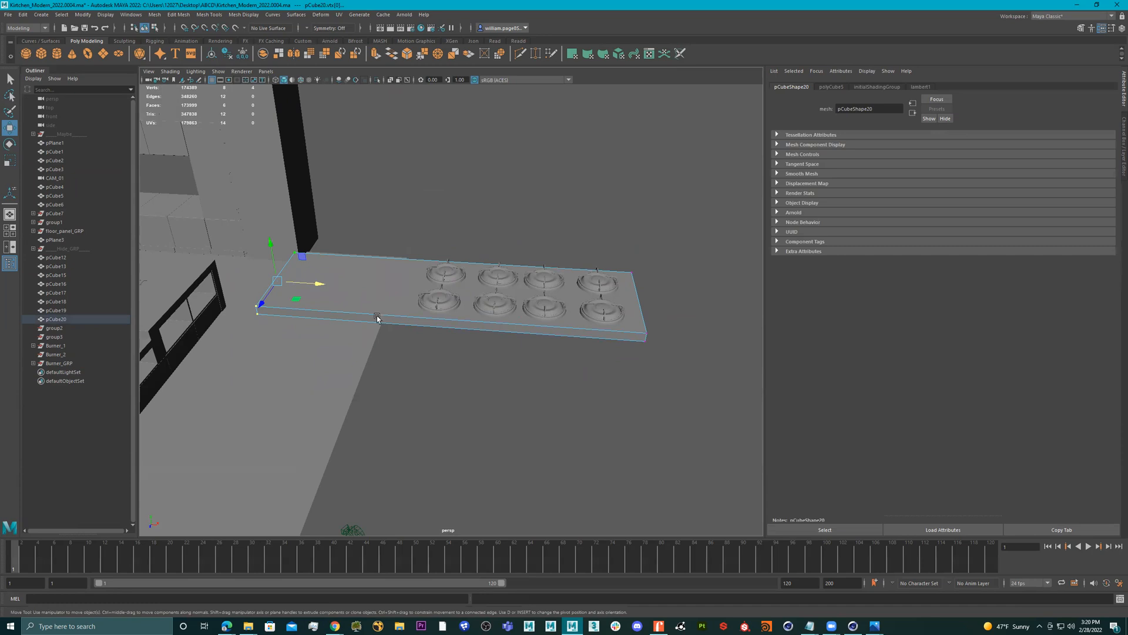
left_click_drag(316, 292, 363, 289)
- Bevel the slab's edges with a fraction of about 0.32 and 3 segments
right_click_drag(379, 288, 440, 288, "alt")
right_click_drag(359, 264, 359, 239)
left_click_drag(733, 200, 186, 435)
right_click_drag(416, 295, 469, 294, "shift")
left_click_drag(516, 306, 491, 294, "alt")
middle_click_drag(491, 283, 243, 283, "alt")
right_click_drag(243, 284, 570, 306, "alt")
mouse_move(615, 330)
left_mouse_down()
mouse_move(628, 329)
mouse_move(612, 320)
left_mouse_up()
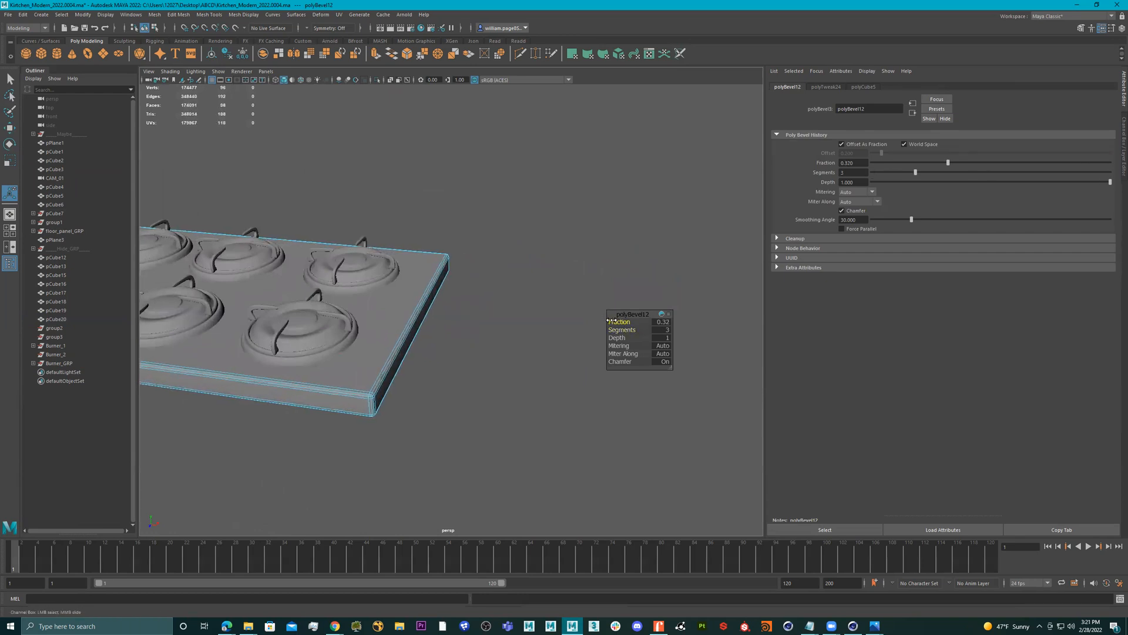
right_click_drag(360, 295, 400, 272)
key("q")
right_click_drag(393, 272, 206, 265, "alt")
right_click_drag(295, 285, 470, 184)
- Group the slab and all burners together and name the group stove_Top_GRP
left_click_drag(352, 265, 546, 248, "alt")
left_click_drag(630, 189, 396, 327)
middle_click_drag(195, 304, 247, 292, "alt")
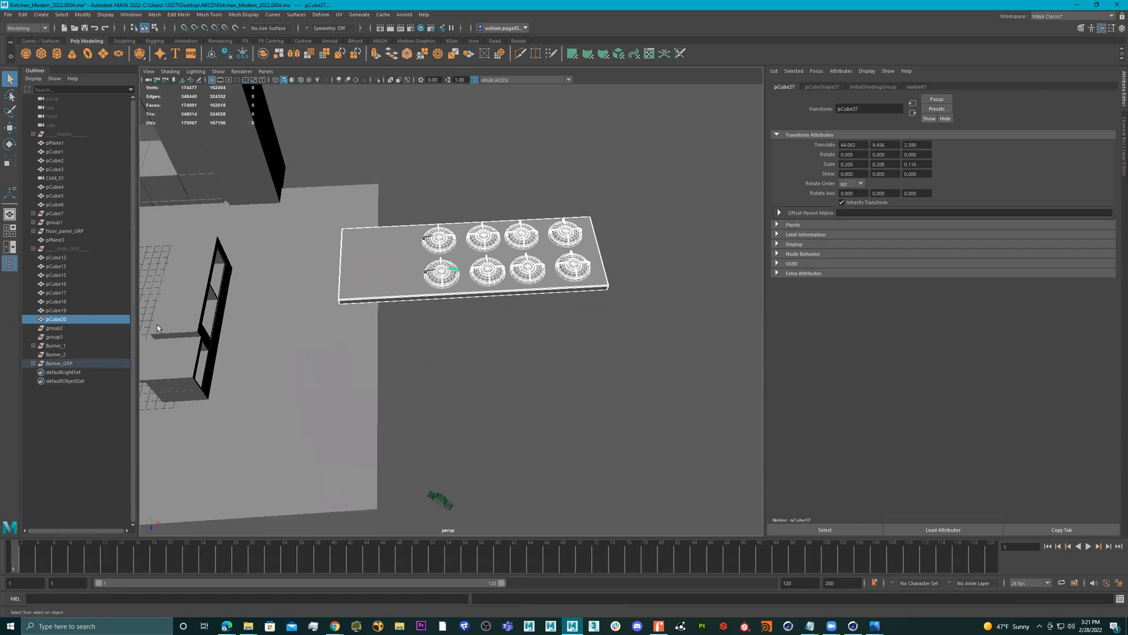
key("ctrl+g")
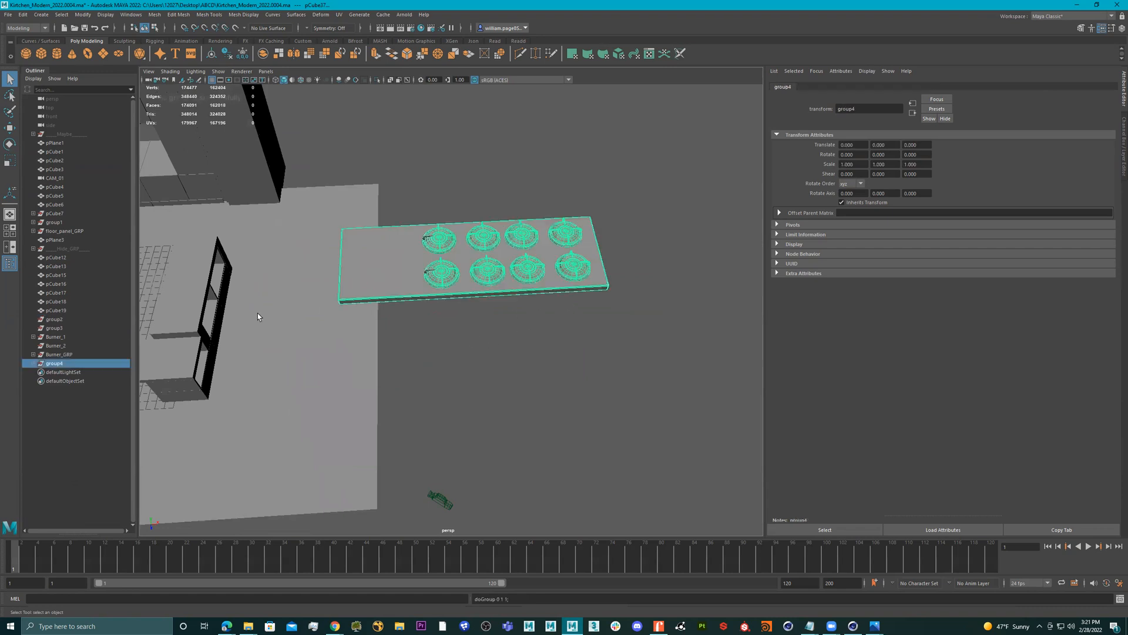
double_click(56, 363)
type("Stove_Top_GRP")
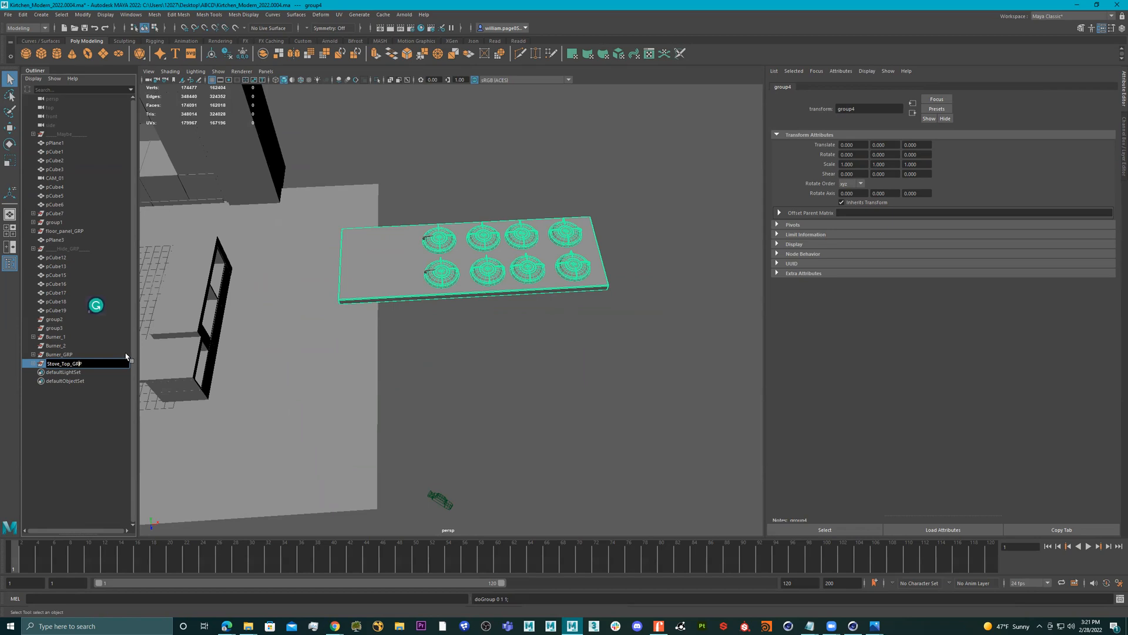
key("BackSpace")
type("s")
left_click(389, 349)
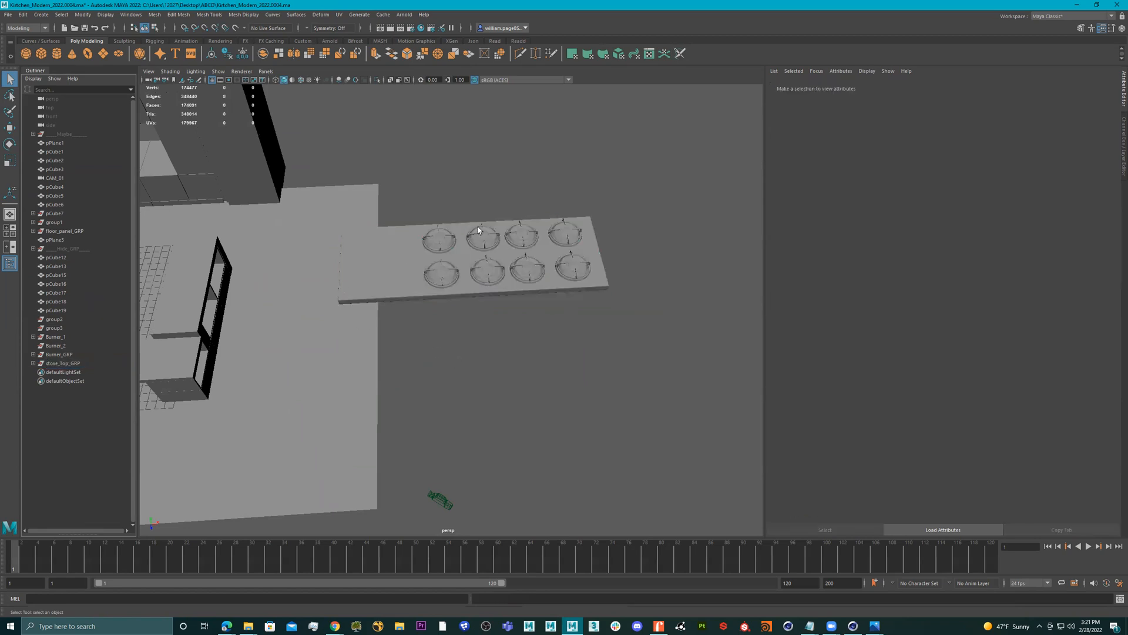
- Center the pivot of stove_Top_GRP, move it along X into the kitchen and rotate it 90 degrees about Y
left_click(532, 287)
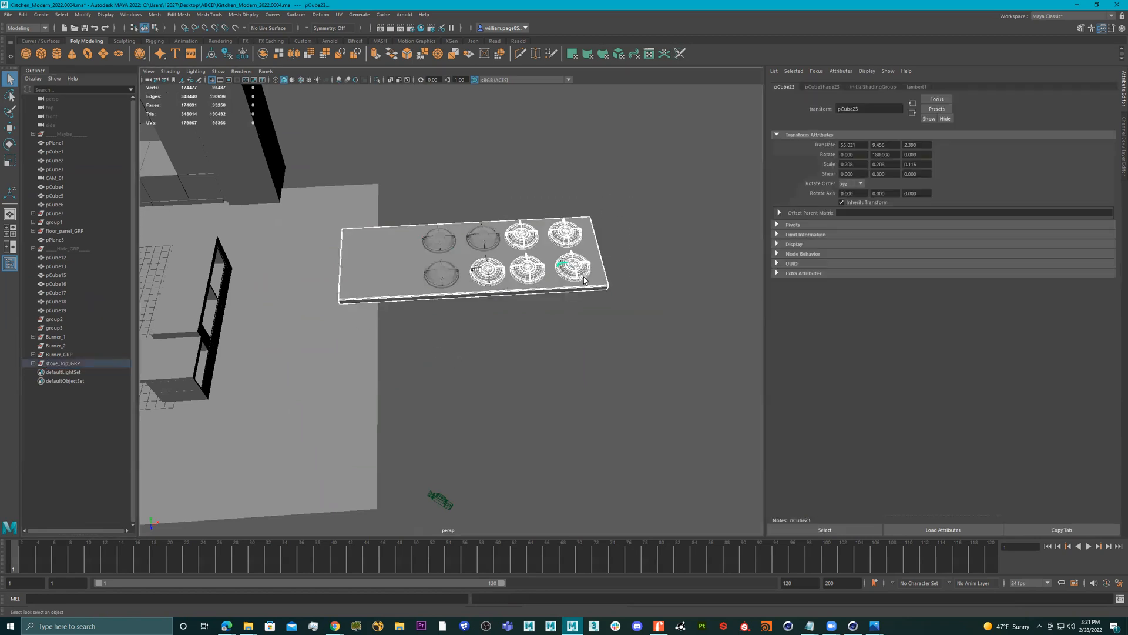
key("Up")
scroll(433, 310, "down", 5)
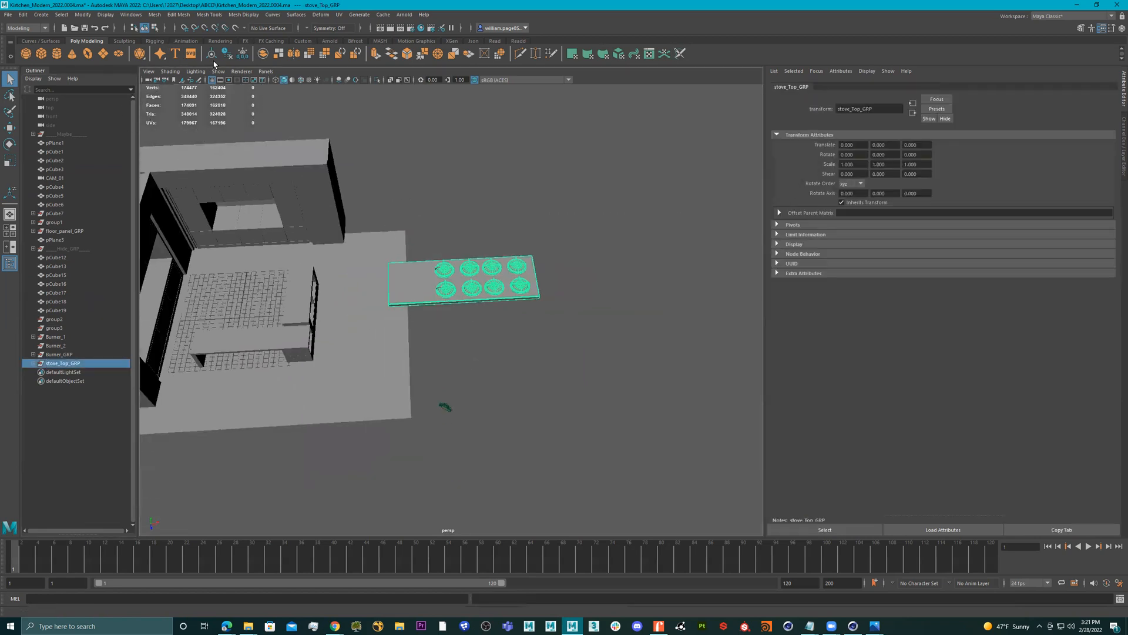
scroll(411, 217, "down", 3)
middle_click_drag(427, 237, 479, 233, "alt")
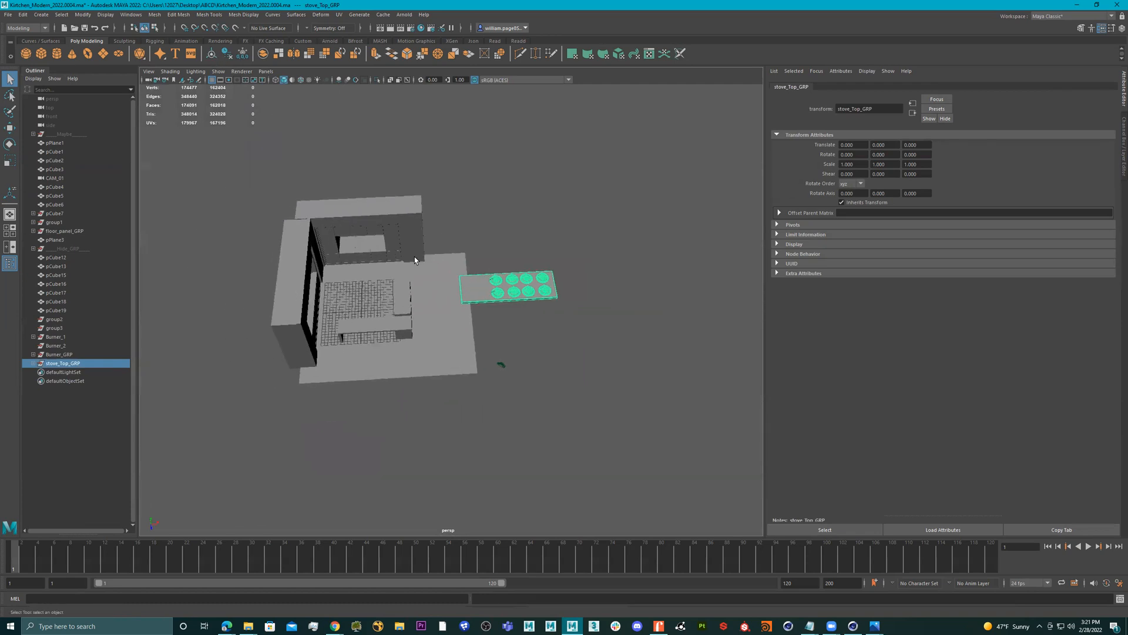
left_click(212, 55)
key("w")
left_click_drag(532, 285, 414, 278)
key("e")
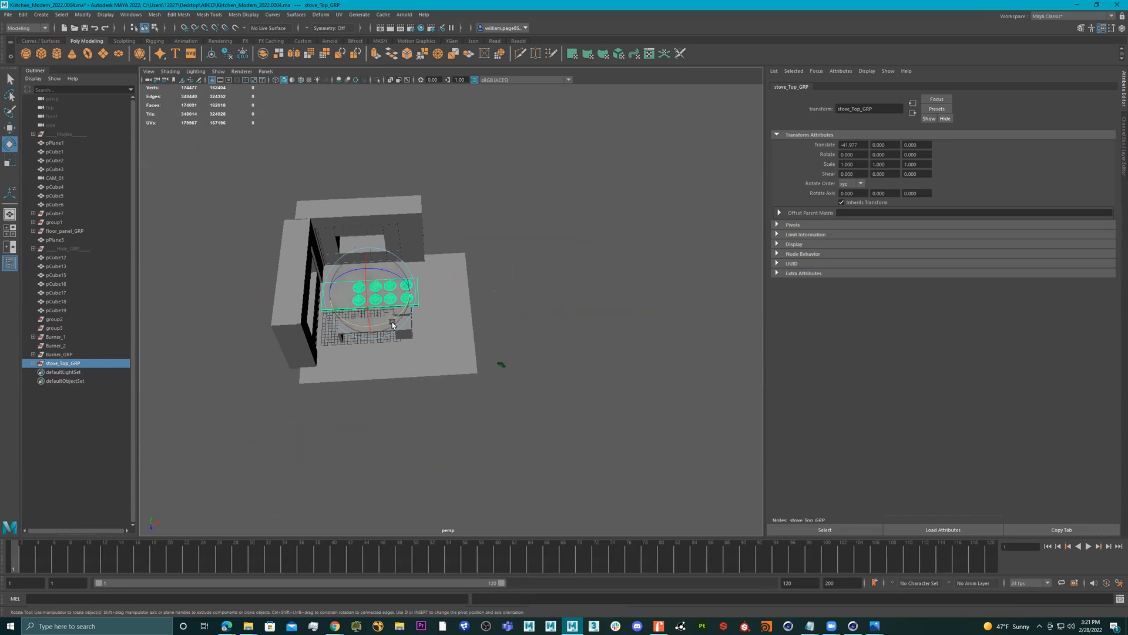
left_click_drag(391, 319, 372, 246)
- Scale stove_Top_GRP uniformly to about 0.291 and place it on the counter below the wall cabinets
key("w")
key("f")
left_click_drag(465, 261, 295, 315, "alt")
key("r")
scroll(461, 286, "up", 5)
key("w")
left_click_drag(453, 274, 496, 324)
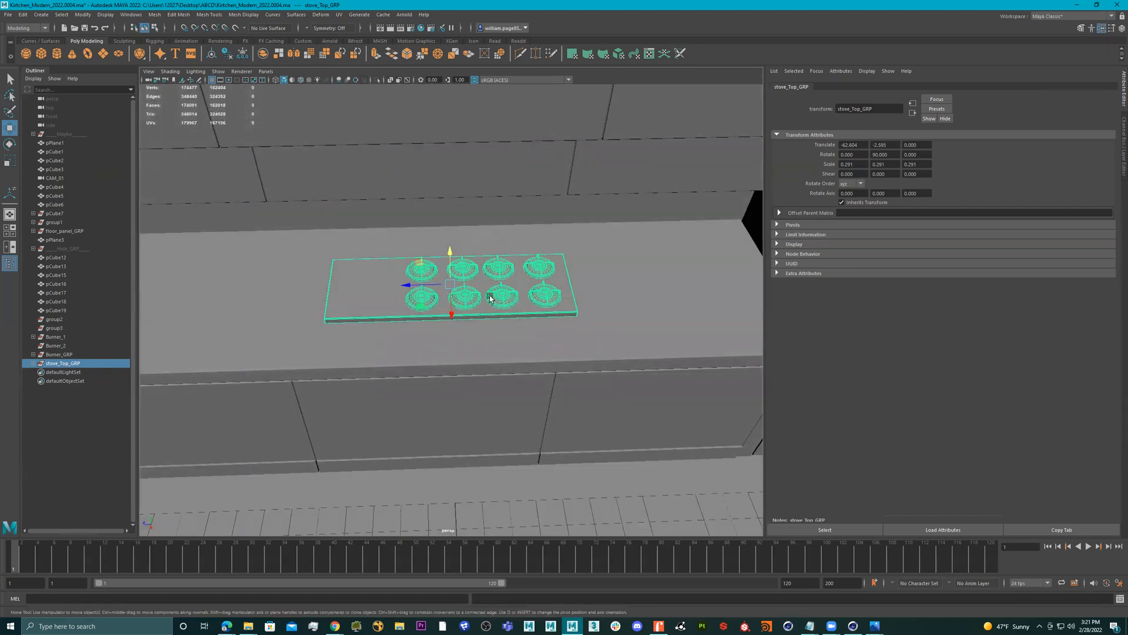
left_click_drag(415, 287, 433, 327)
- Check the stove top through CAM_01 and move it along X to about -61.79, then return to the perspective view
left_click(266, 71)
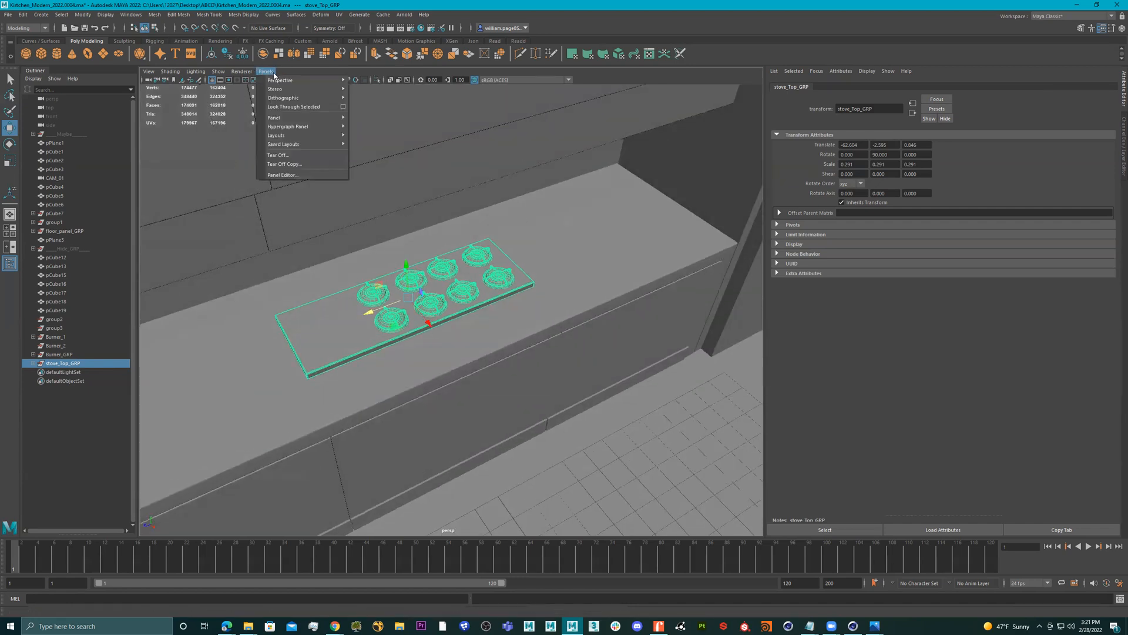
left_click(369, 80)
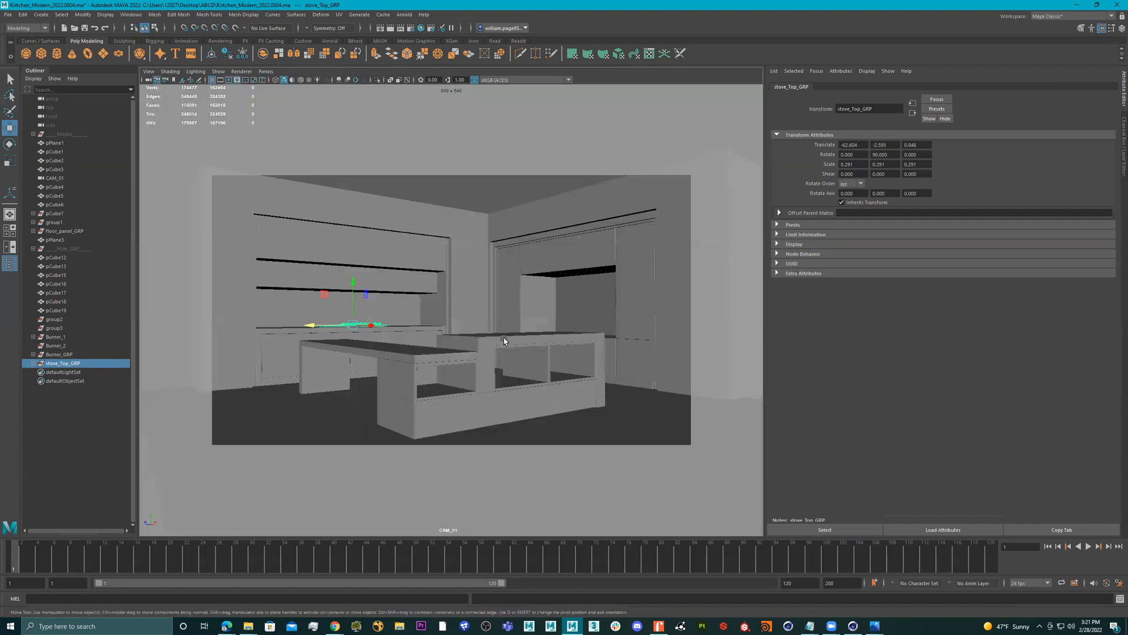
mouse_move(374, 328)
left_mouse_down()
mouse_move(389, 324)
mouse_move(374, 323)
left_mouse_up()
key("space")
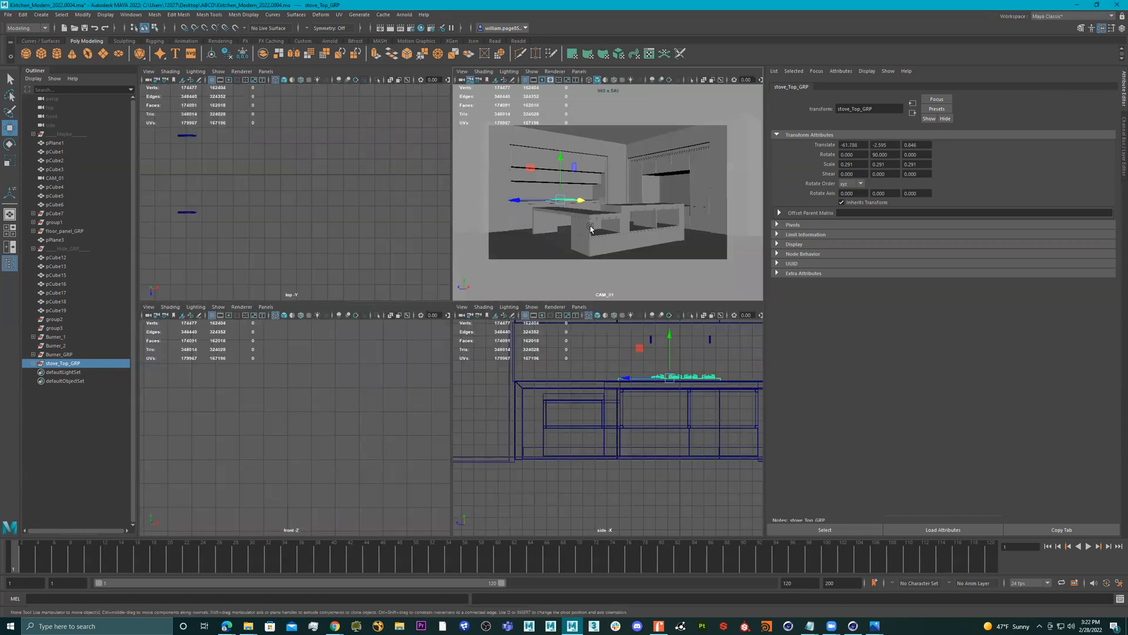
key("space")
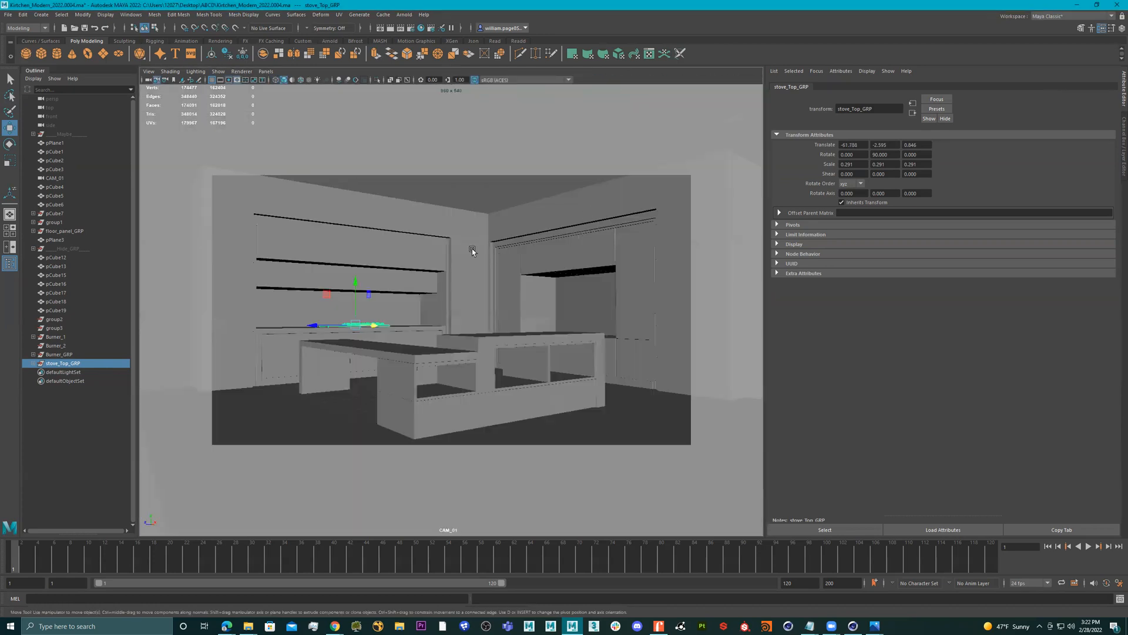
left_click(266, 71)
left_click(366, 89)
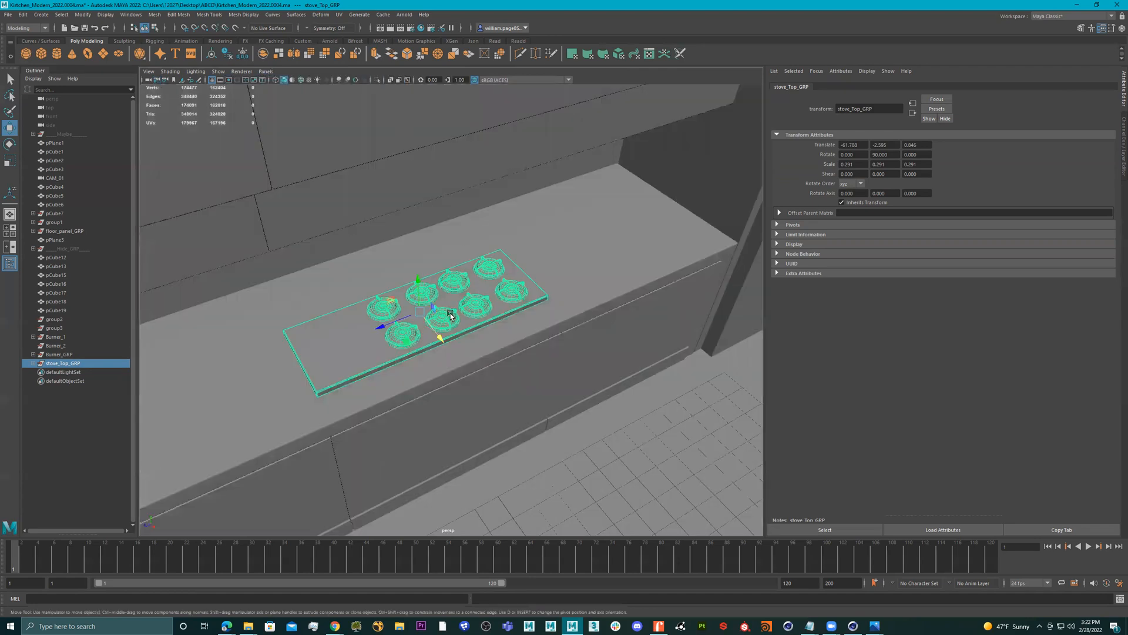
- Reselect the whole stove_Top_GRP and shift its position on the back counter
scroll(526, 332, "up", 1)
left_click_drag(526, 330, 452, 328, "alt")
key("r")
key("w")
left_click(421, 284)
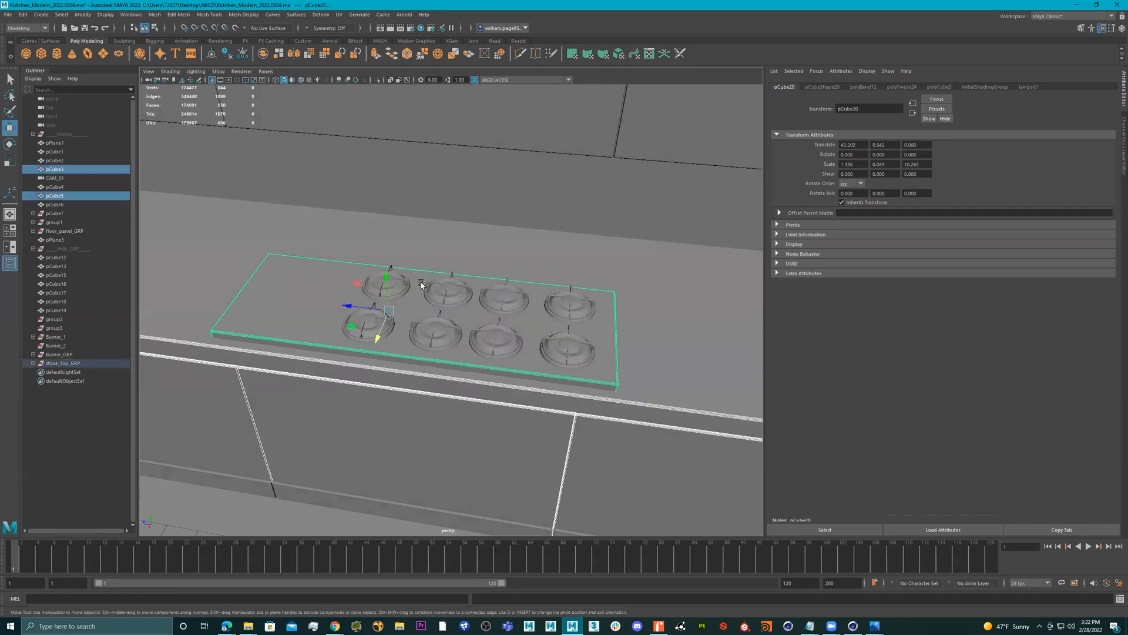
left_click(438, 313)
key("Up")
left_click_drag(415, 279, 368, 296)
- Move the vertices at the stove slab's burner-free end closer to the burners to trim the empty area
middle_click_drag(406, 295, 430, 291, "alt")
left_click_drag(429, 290, 415, 282, "alt")
right_click_drag(303, 287, 254, 286)
left_click_drag(174, 241, 311, 432)
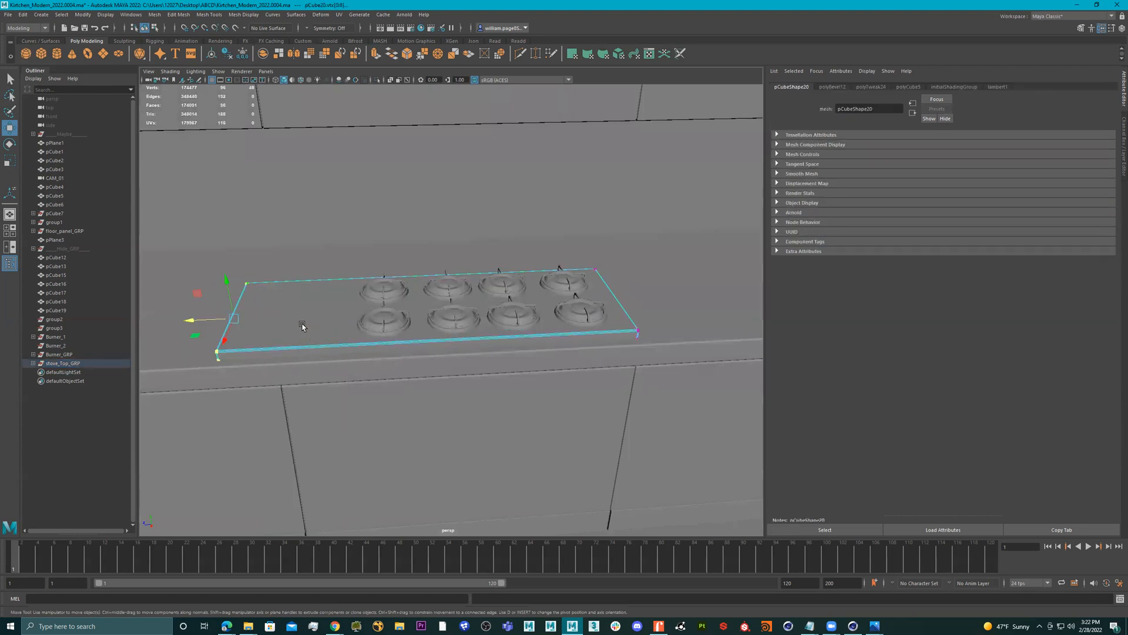
left_click_drag(189, 322, 245, 330)
left_click_drag(375, 337, 398, 328, "alt")
right_click_drag(398, 328, 332, 315)
- Add an Arnold Skydome Light around the kitchen scene
left_click_drag(333, 315, 249, 316, "alt")
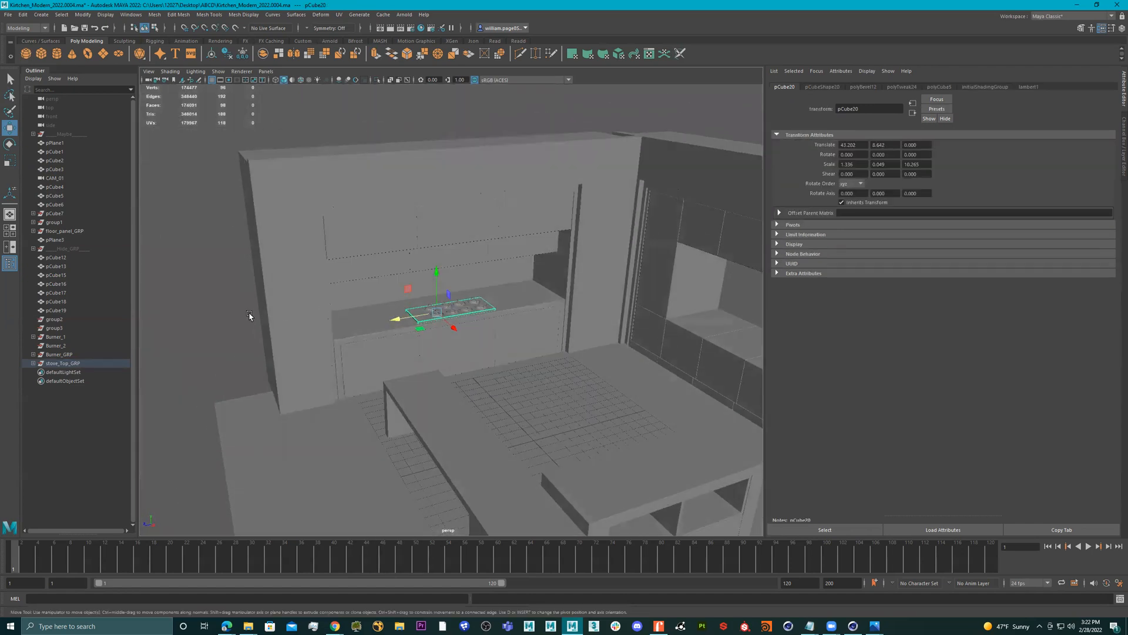
scroll(367, 207, "down", 10)
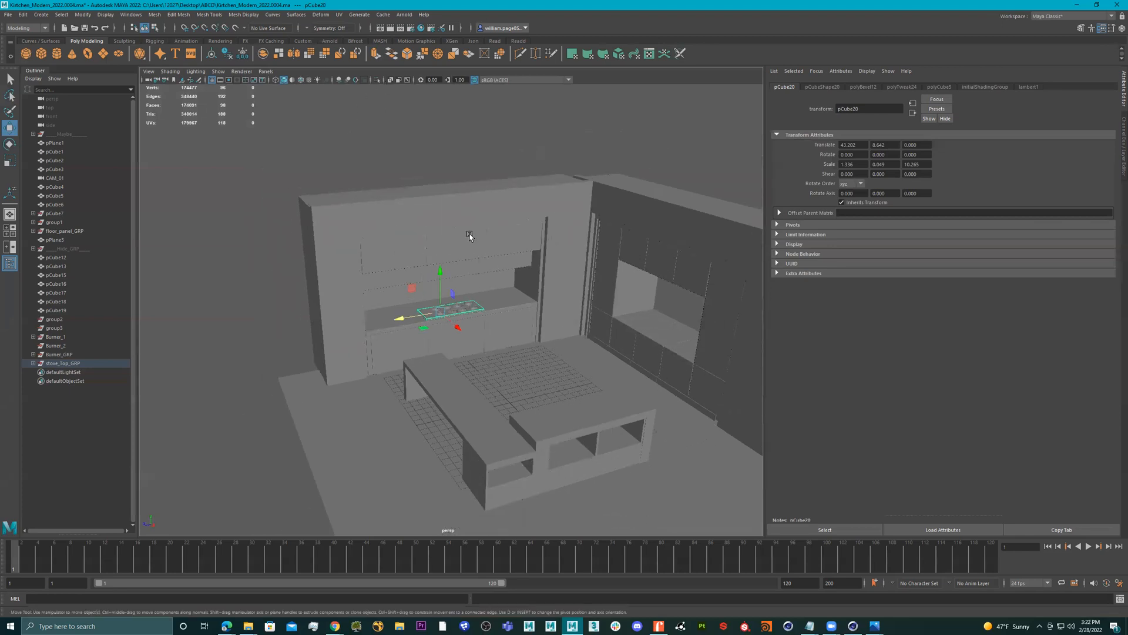
left_click_drag(461, 246, 449, 258, "alt")
right_click_drag(449, 258, 536, 204)
left_click_drag(561, 248, 555, 256, "alt")
right_click_drag(381, 308, 452, 291, "alt")
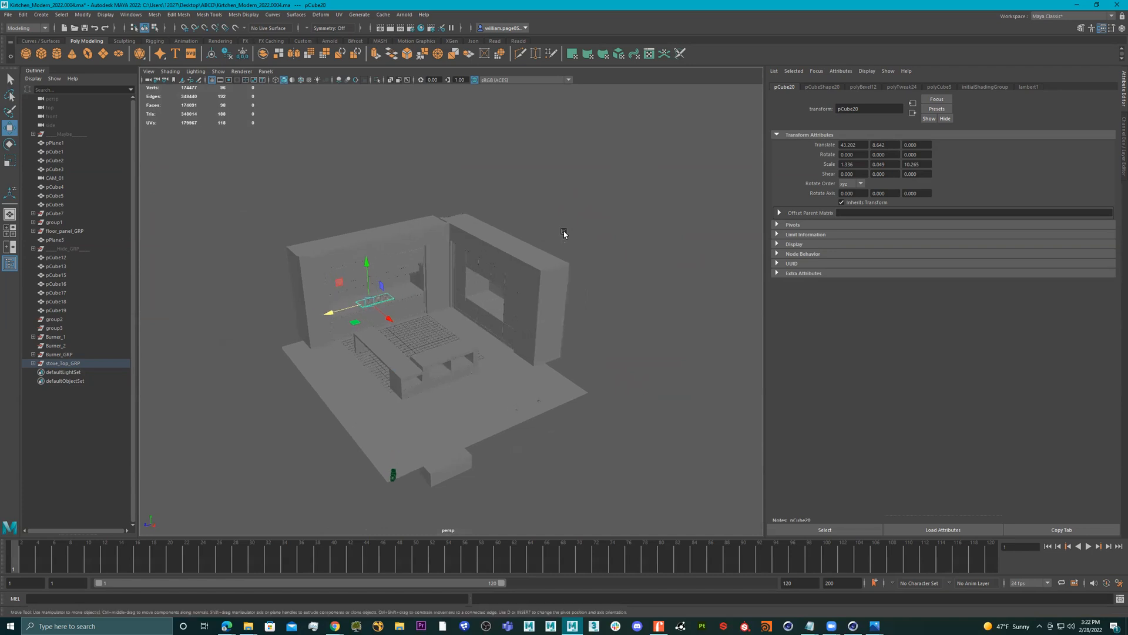
left_click(404, 14)
mouse_move(433, 52)
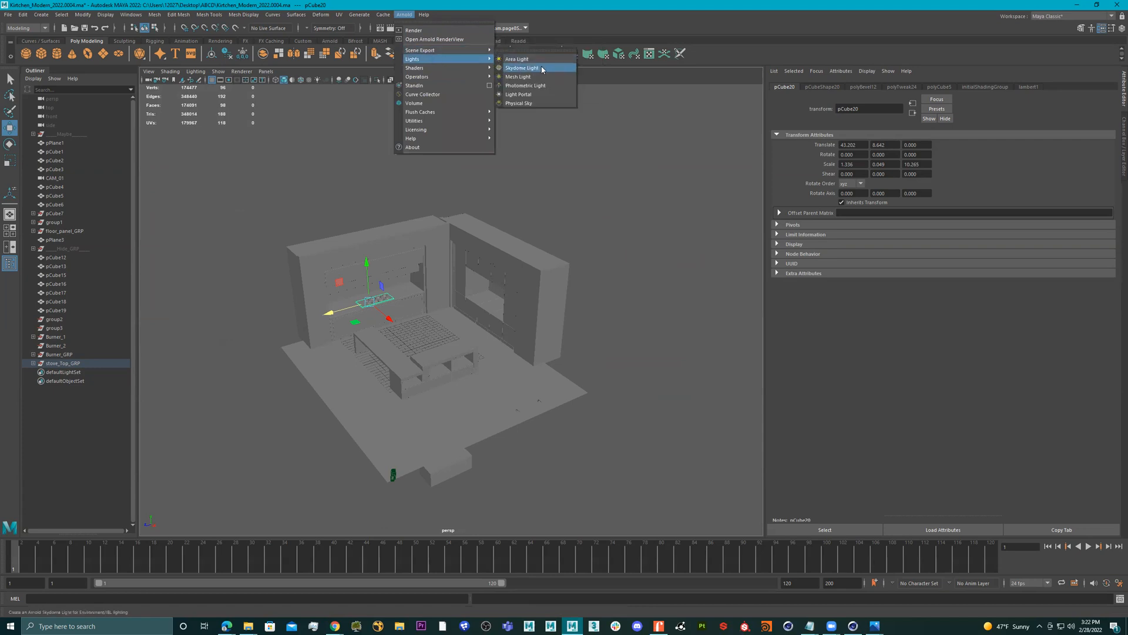
left_click(524, 85)
left_click_drag(508, 273, 595, 214, "alt")
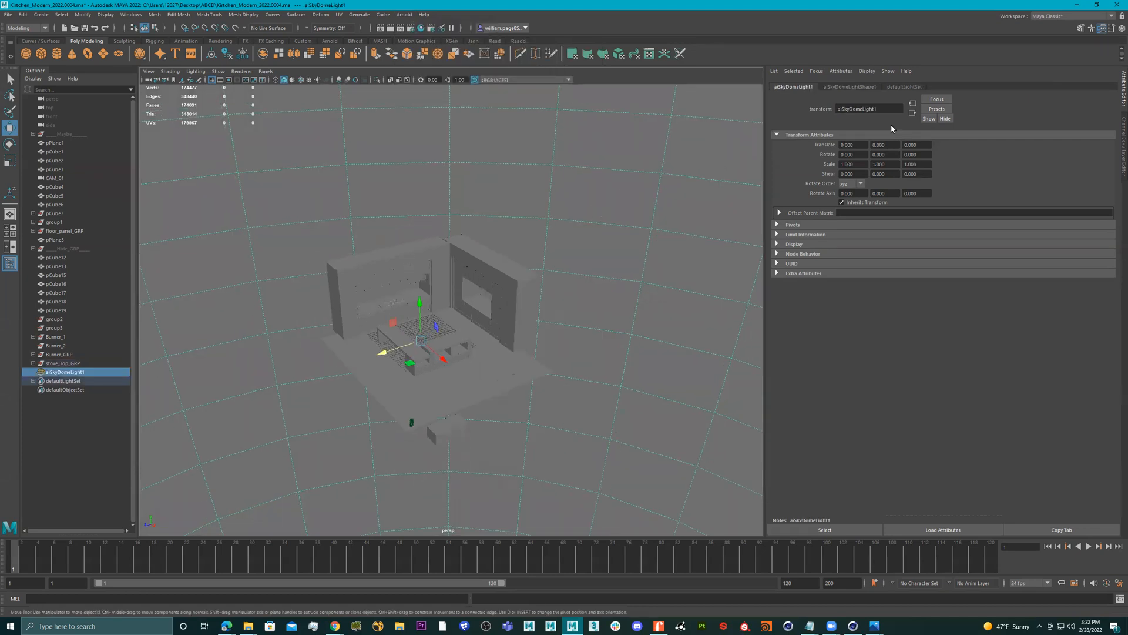
- Connect a File texture to the skydome light's color and load the tiber_1_4k.tx image from the Desktop
left_click(857, 88)
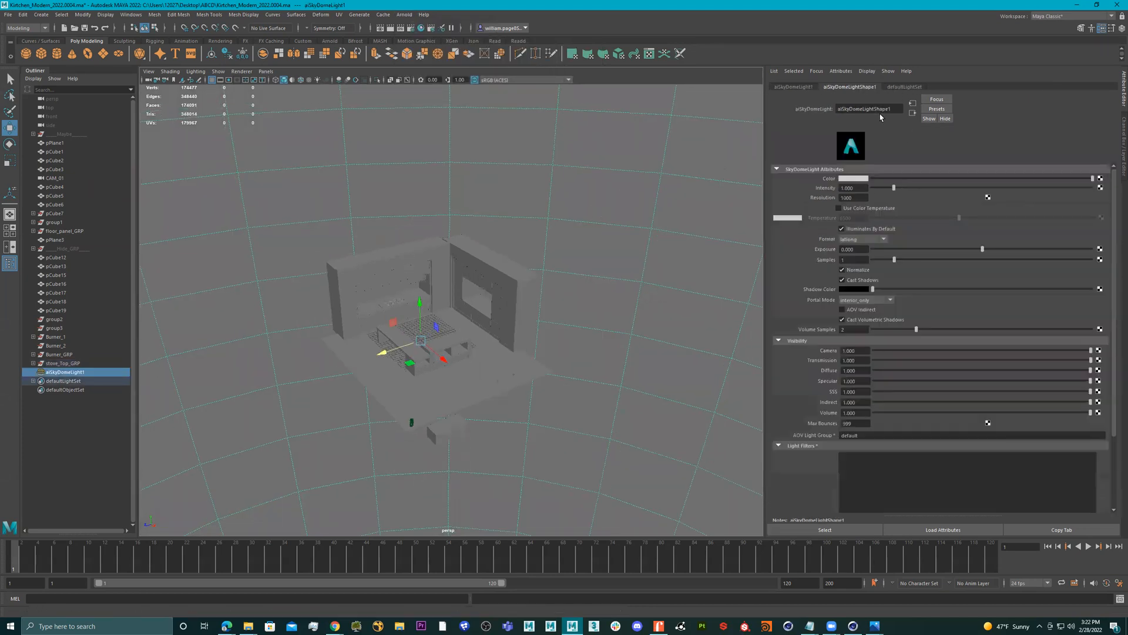
left_click(1100, 180)
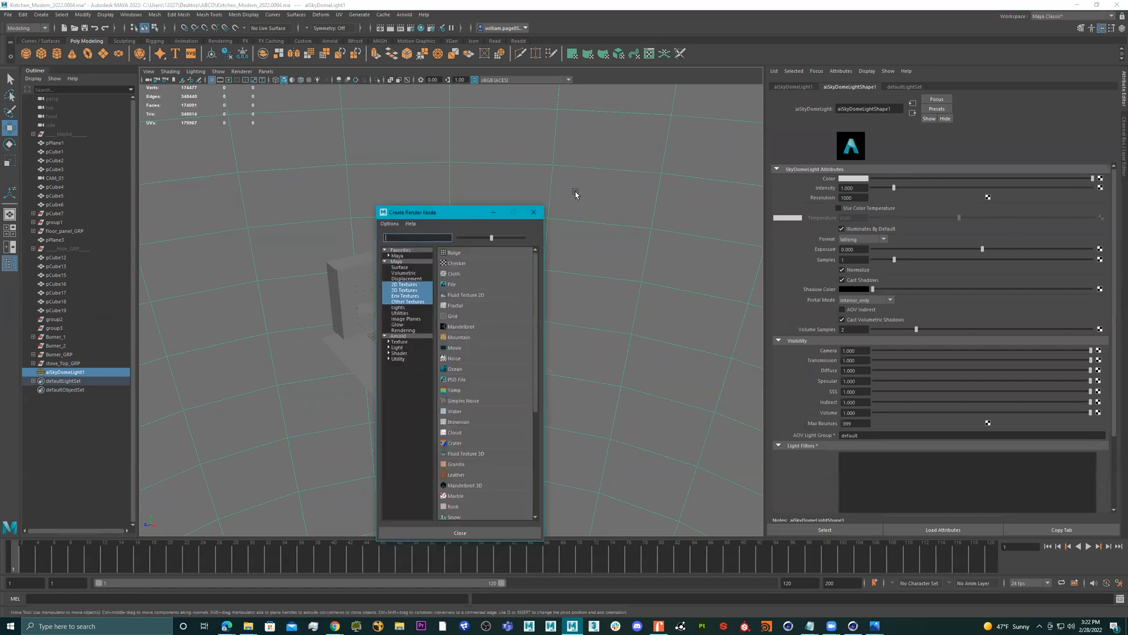
left_click(469, 288)
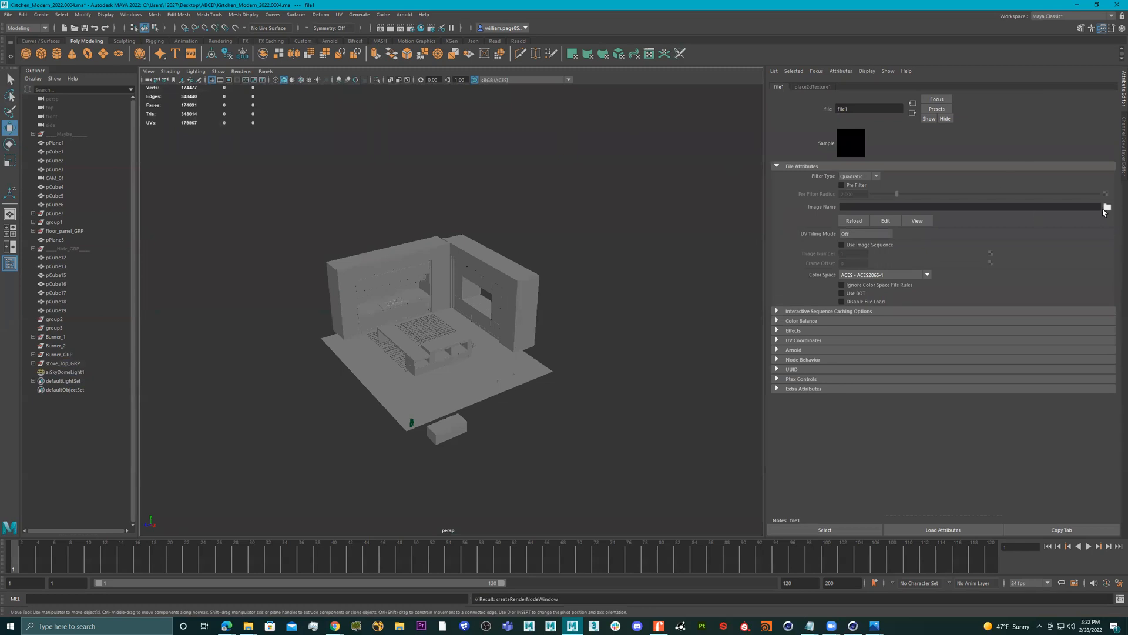
left_click(1106, 208)
left_click_drag(767, 118, 0, 118)
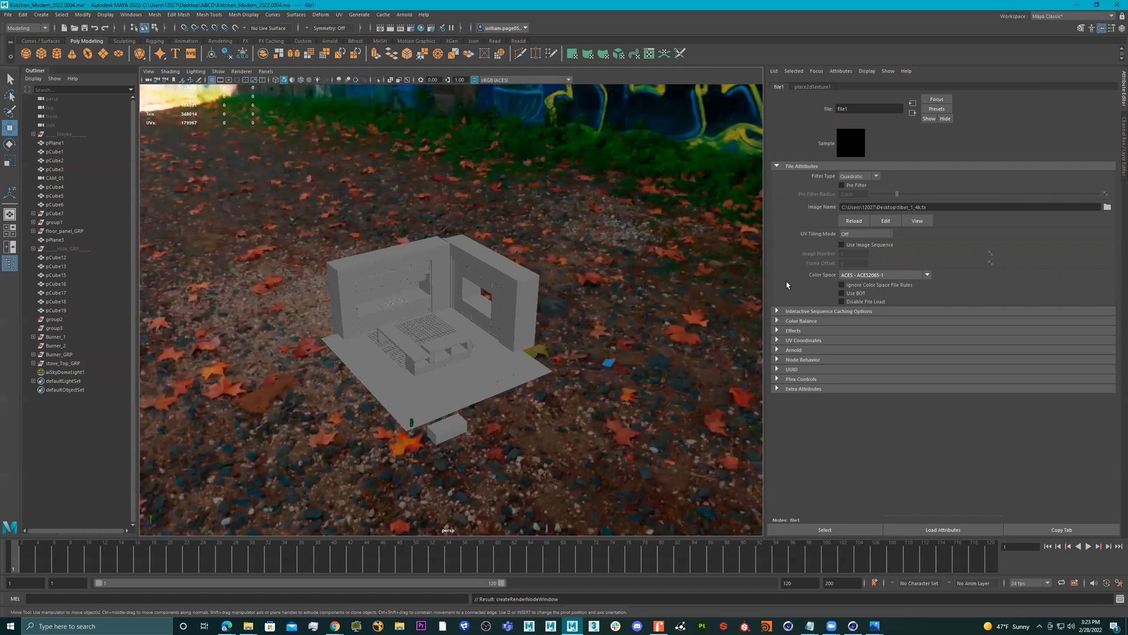
- Frame the kitchen against the environment image and try to render the current perspective view
left_click_drag(486, 298, 461, 388, "alt")
right_click_drag(461, 388, 642, 277, "alt")
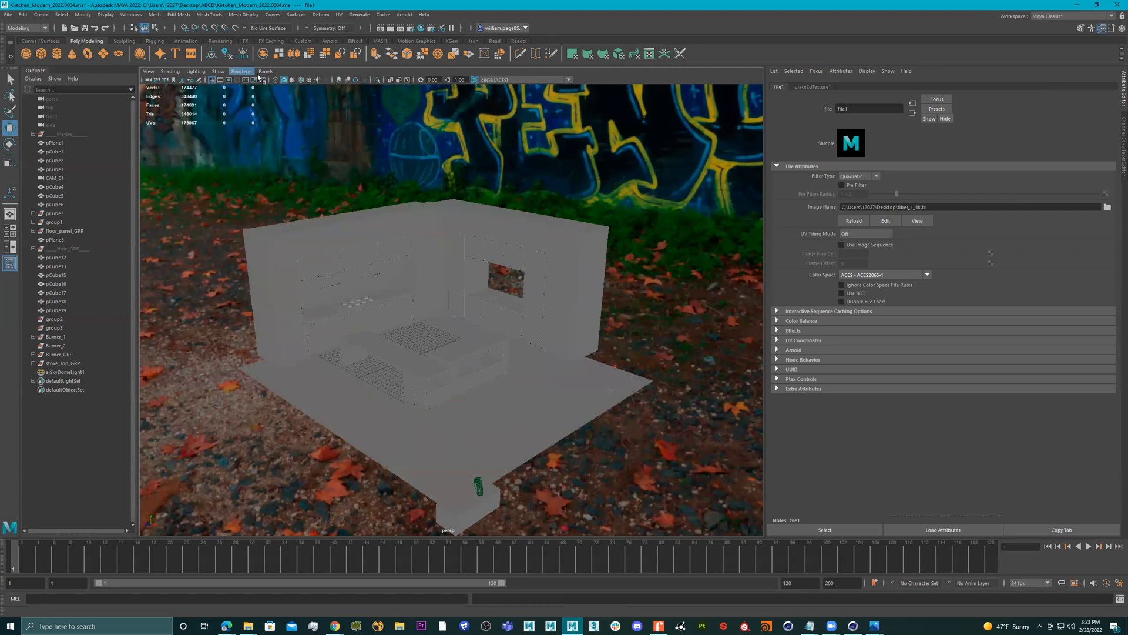
left_click(401, 28)
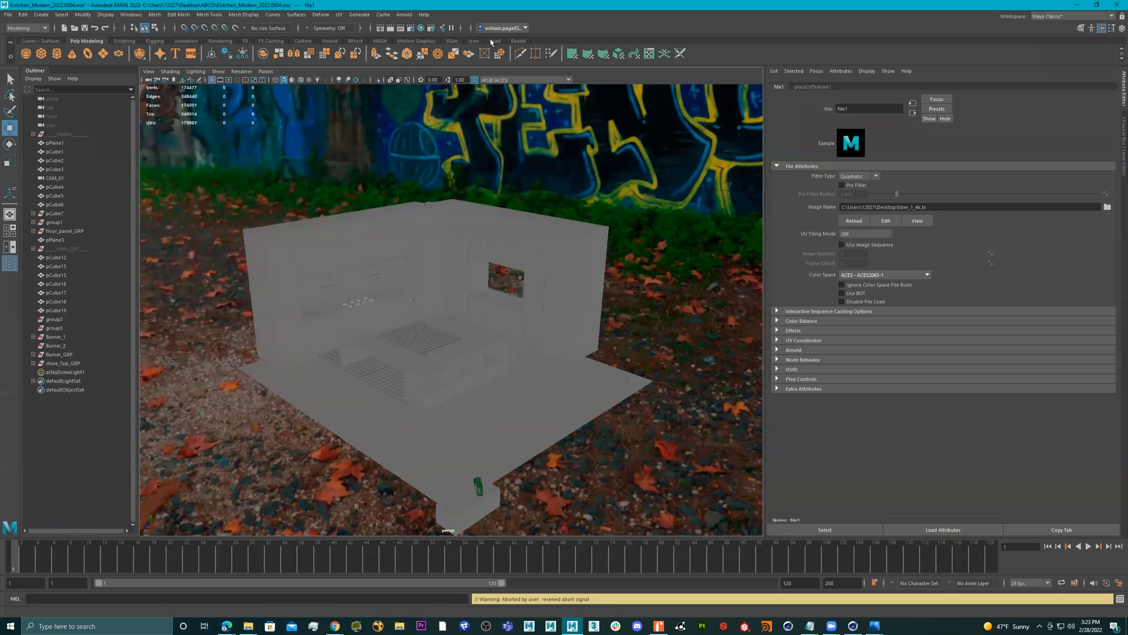
- Render the kitchen through CAM_01 in the Arnold RenderView, and close the render window once the image is done
left_click(325, 41)
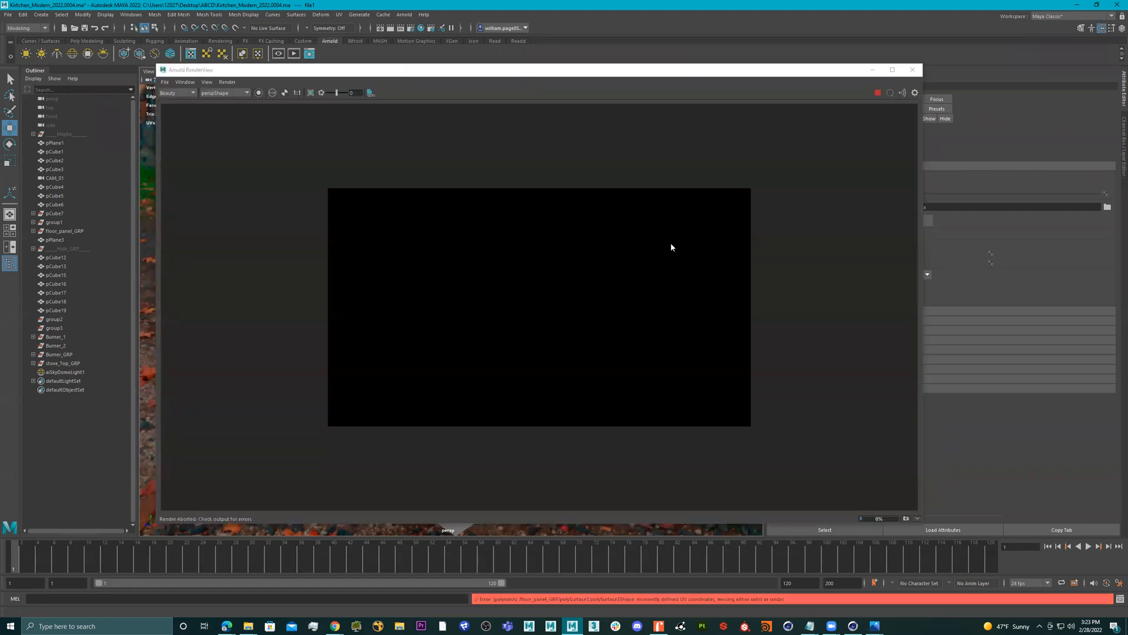
left_click(231, 92)
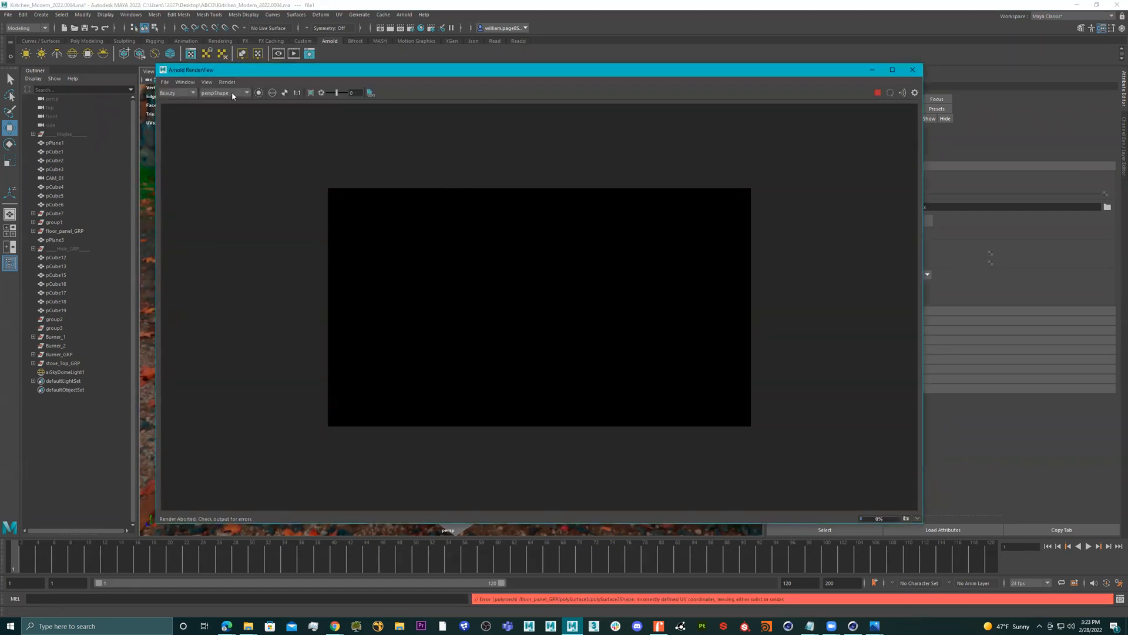
left_click(238, 110)
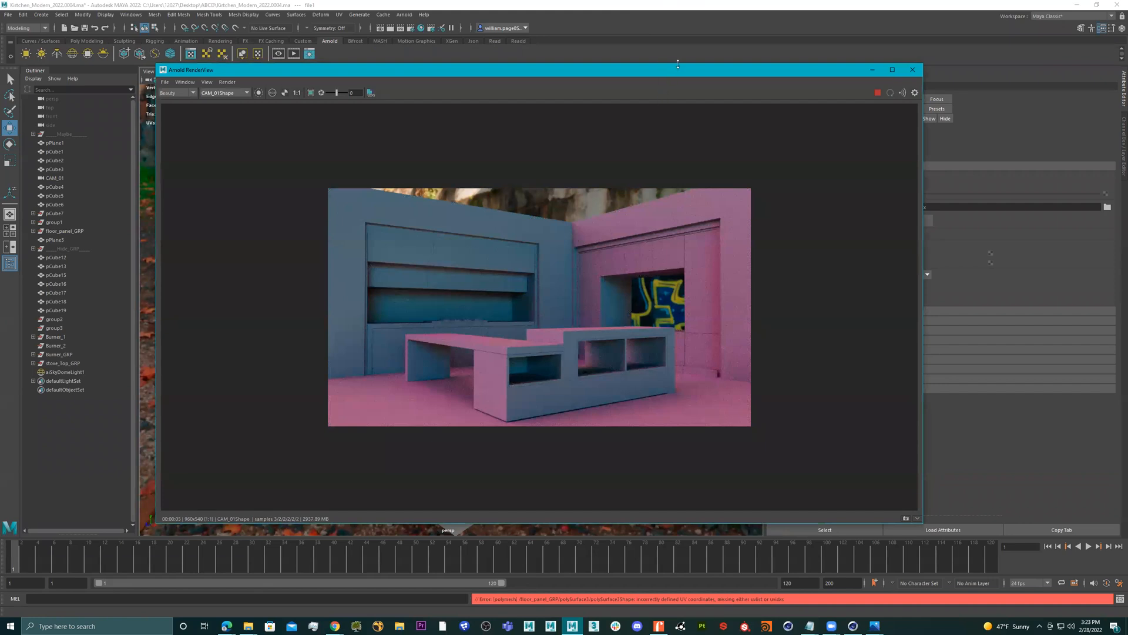
left_click_drag(673, 74, 512, 75)
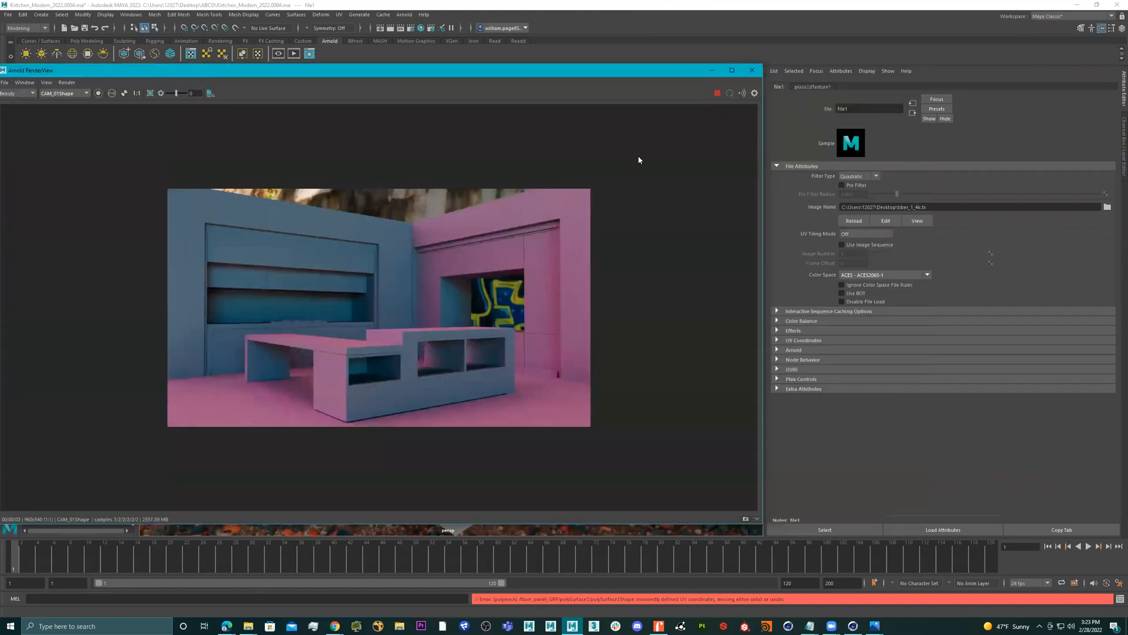
left_click(757, 72)
- Save the scene as a new file named Kitchen_Modern_stve.ma
left_click_drag(539, 310, 438, 296, "alt")
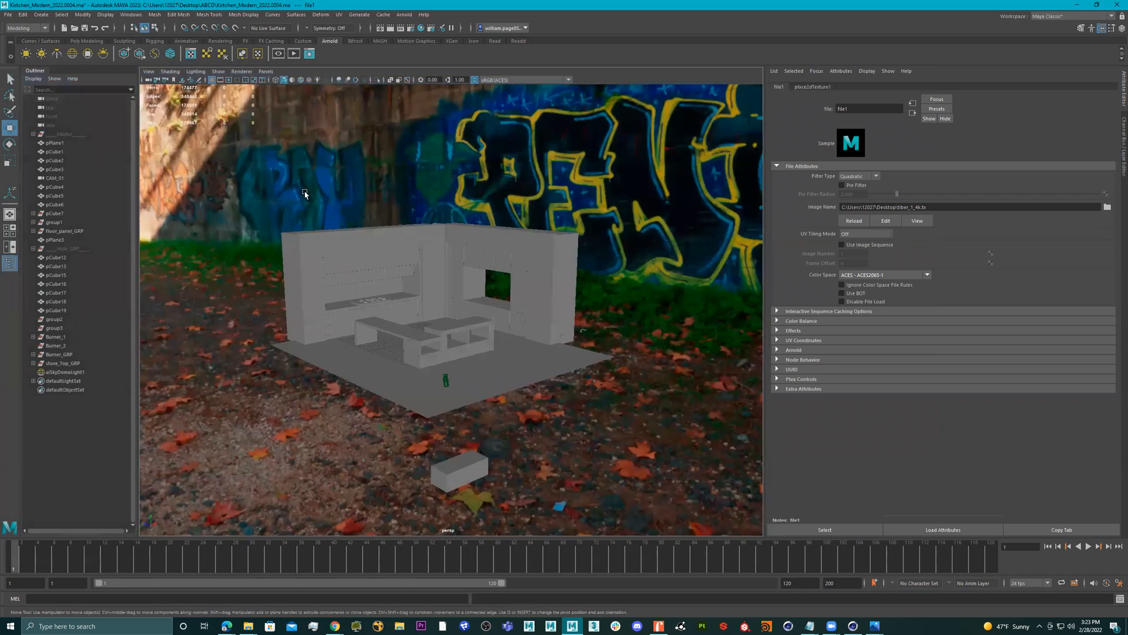
left_click(9, 14)
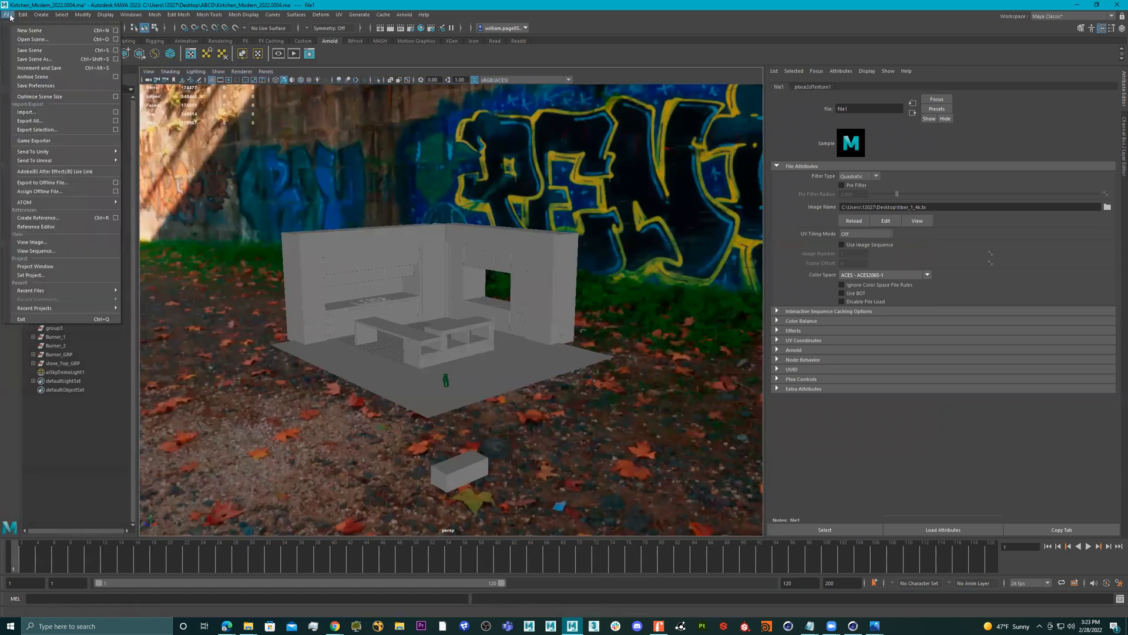
left_click(36, 59)
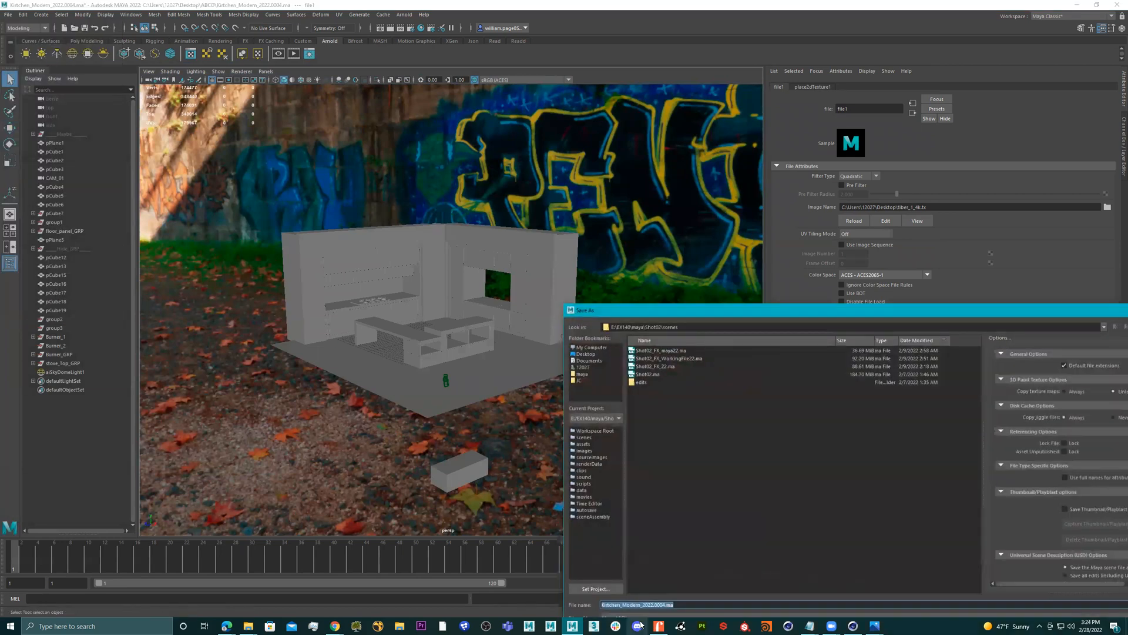
left_click(661, 605)
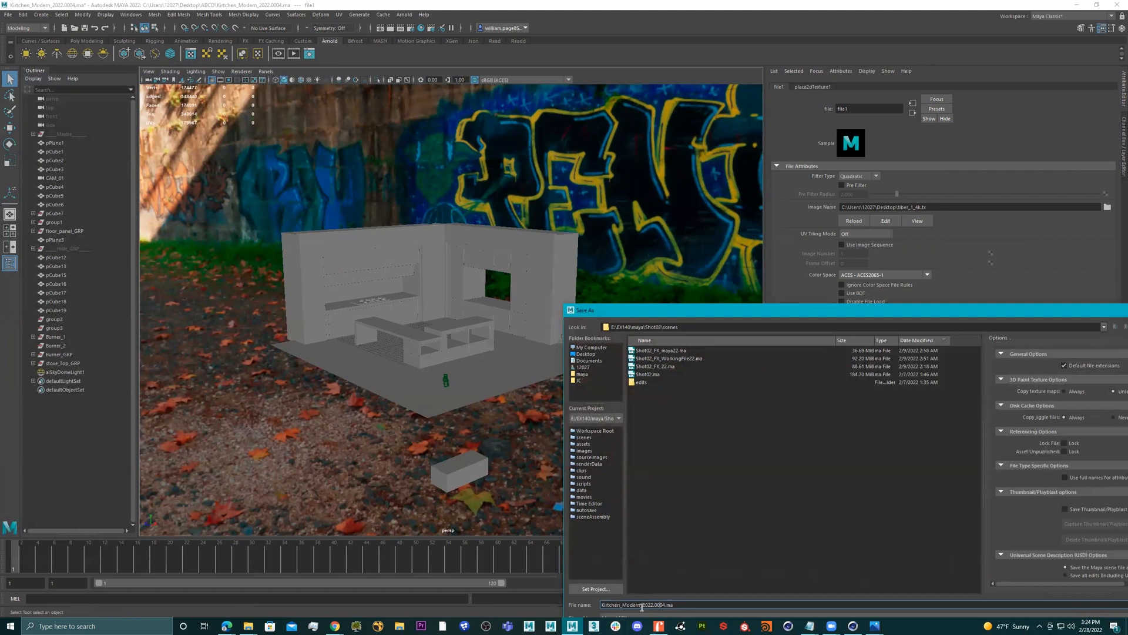
left_click_drag(643, 605, 661, 605)
type("stve")
left_click_drag(773, 313, 758, 273)
key("Return")
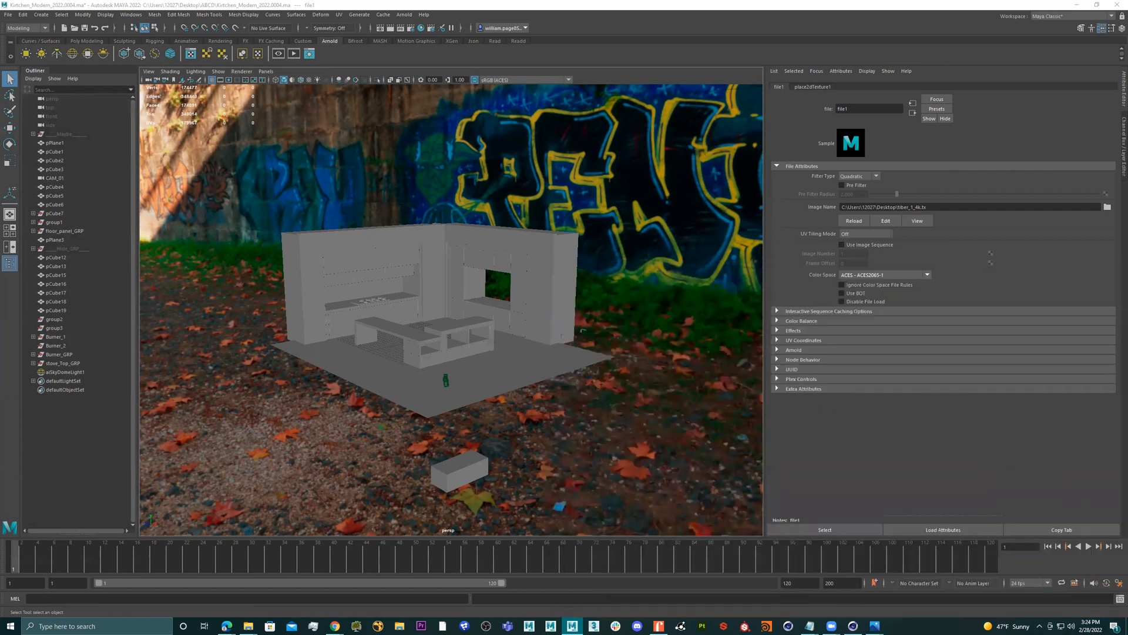
- Assign one new aiStandardSurface material to all of the kitchen geometry
key("w")
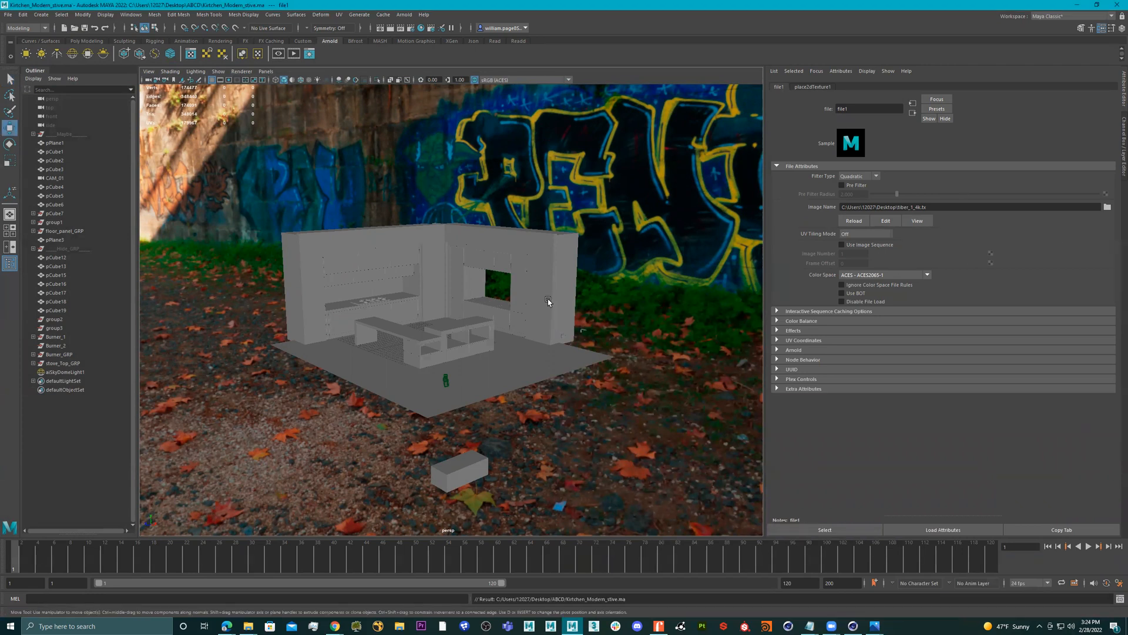
left_click_drag(281, 188, 700, 529)
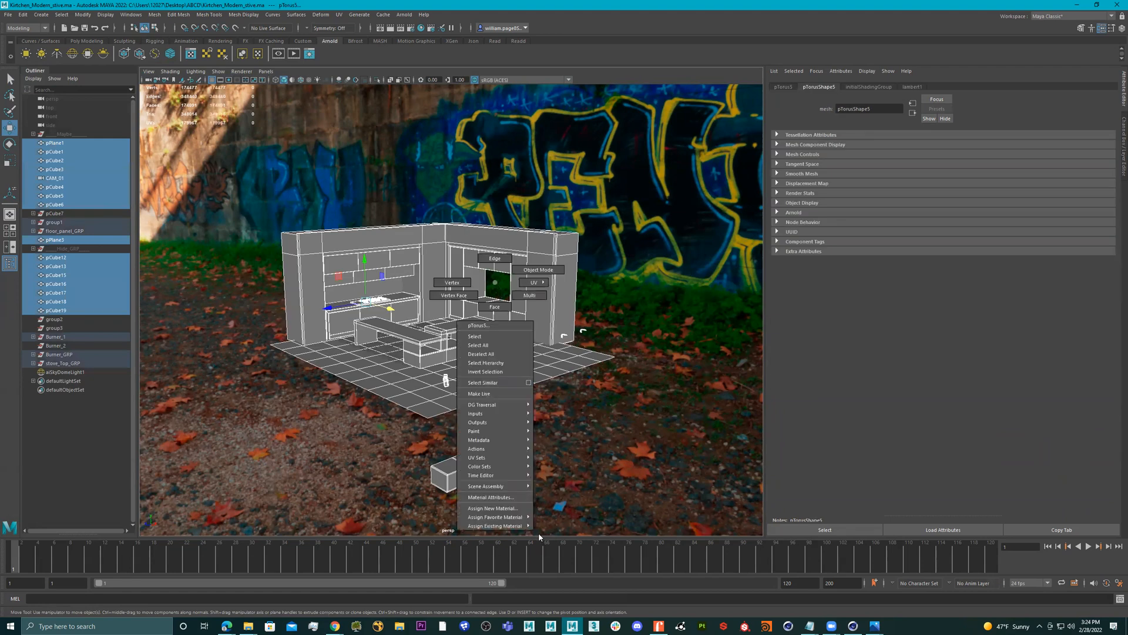
left_click(492, 507)
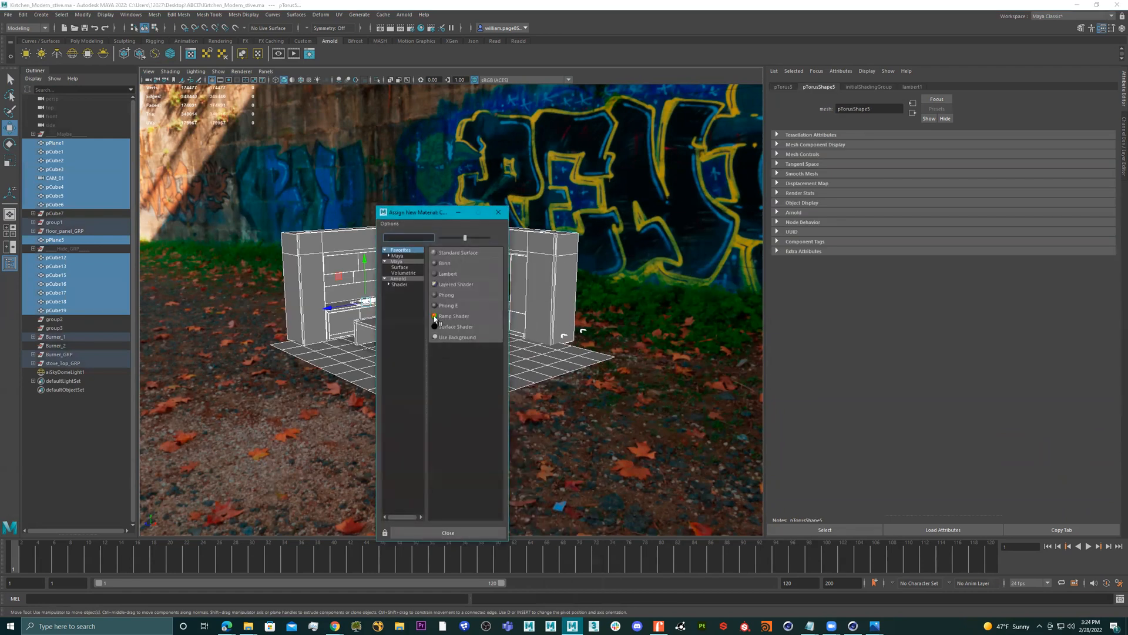
left_click(411, 279)
left_click(467, 401)
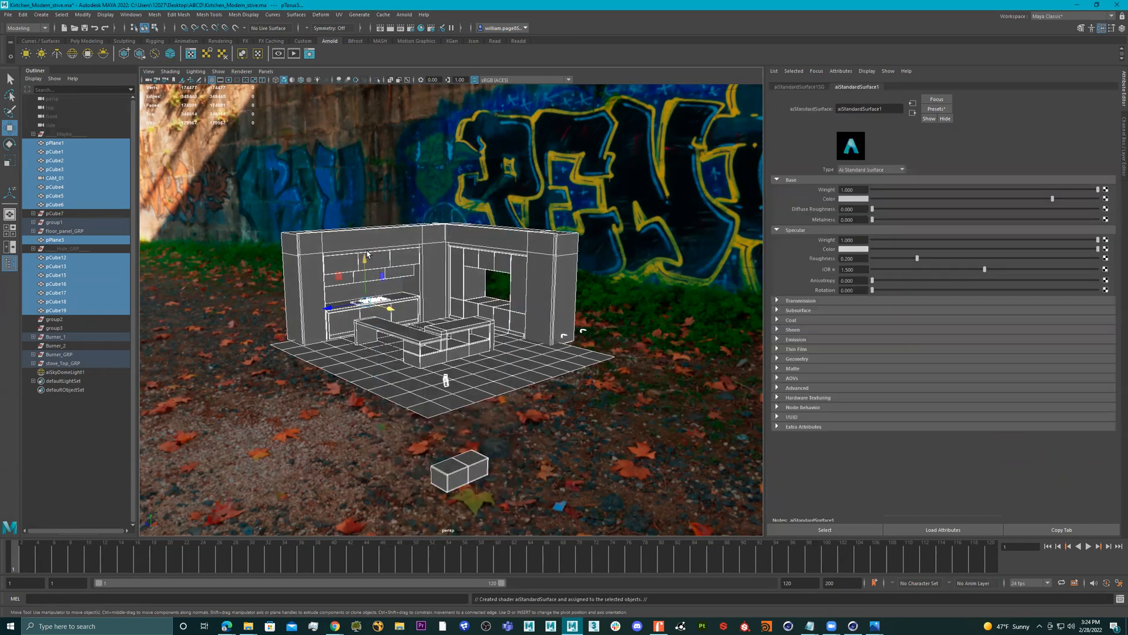
- Rotate the skydome light about its vertical axis to bring the sunlit path and trees behind the kitchen
scroll(457, 260, "up", 3)
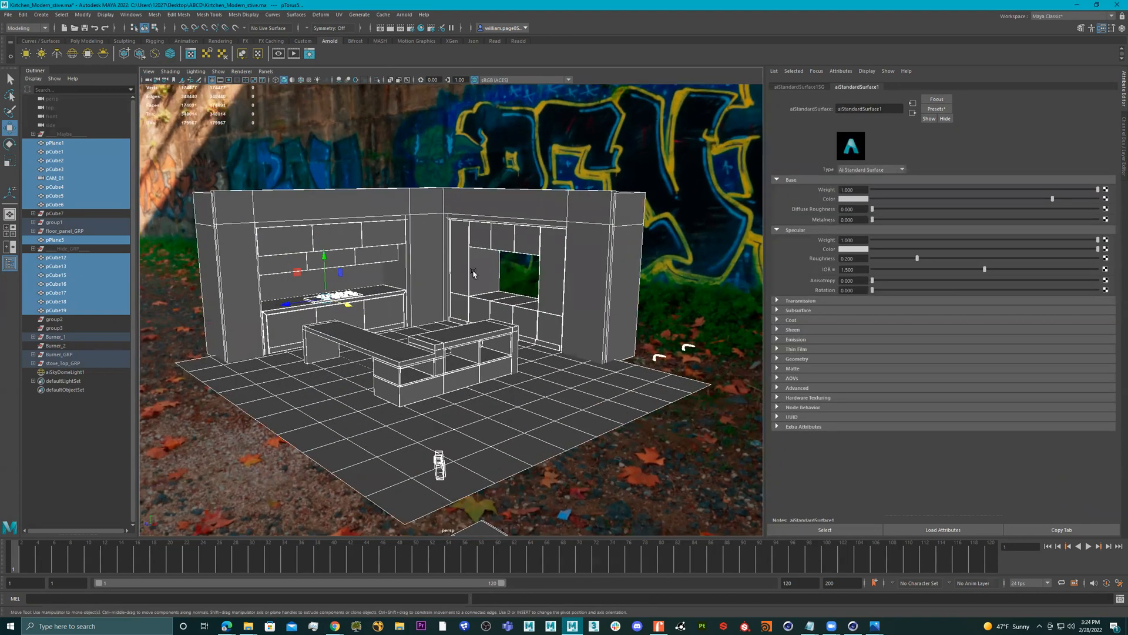
scroll(474, 273, "down", 5)
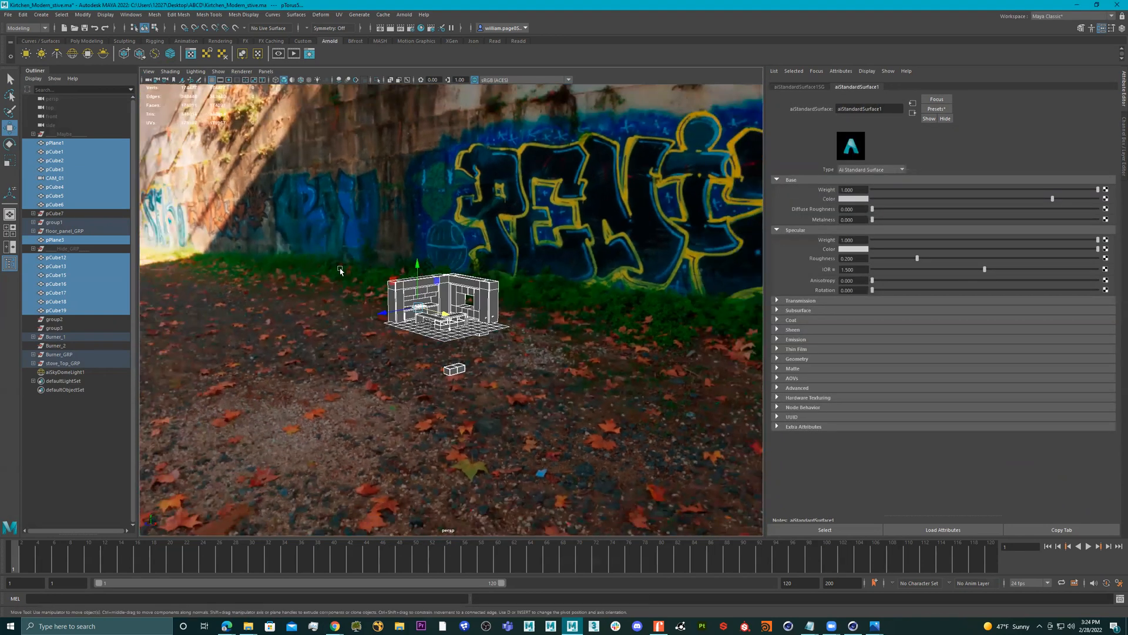
left_click(507, 213)
key("e")
mouse_move(438, 332)
left_mouse_down()
mouse_move(396, 325)
mouse_move(527, 334)
mouse_move(460, 332)
left_mouse_up()
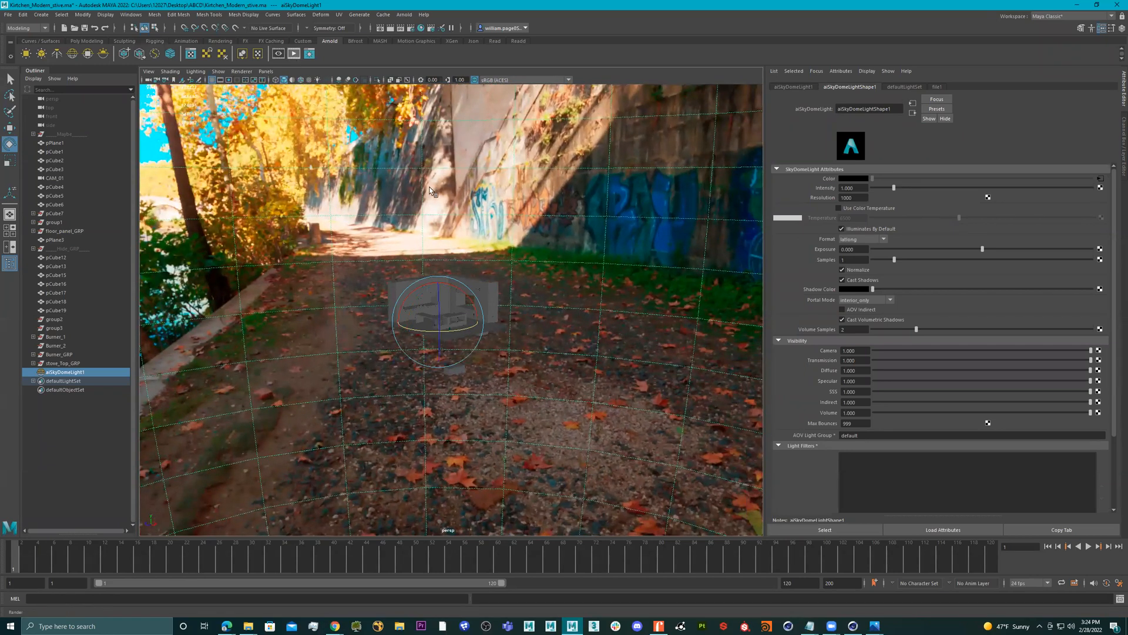
- Re-render the CAM_01 view and set the skydome light's exposure to 1
left_click(294, 53)
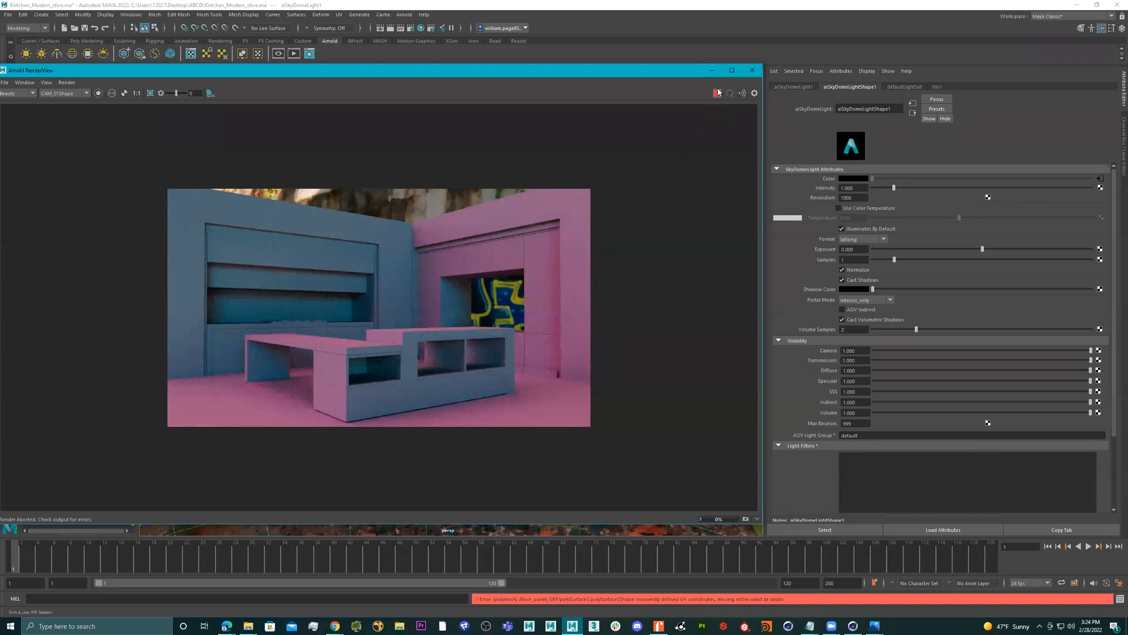
left_click(717, 95)
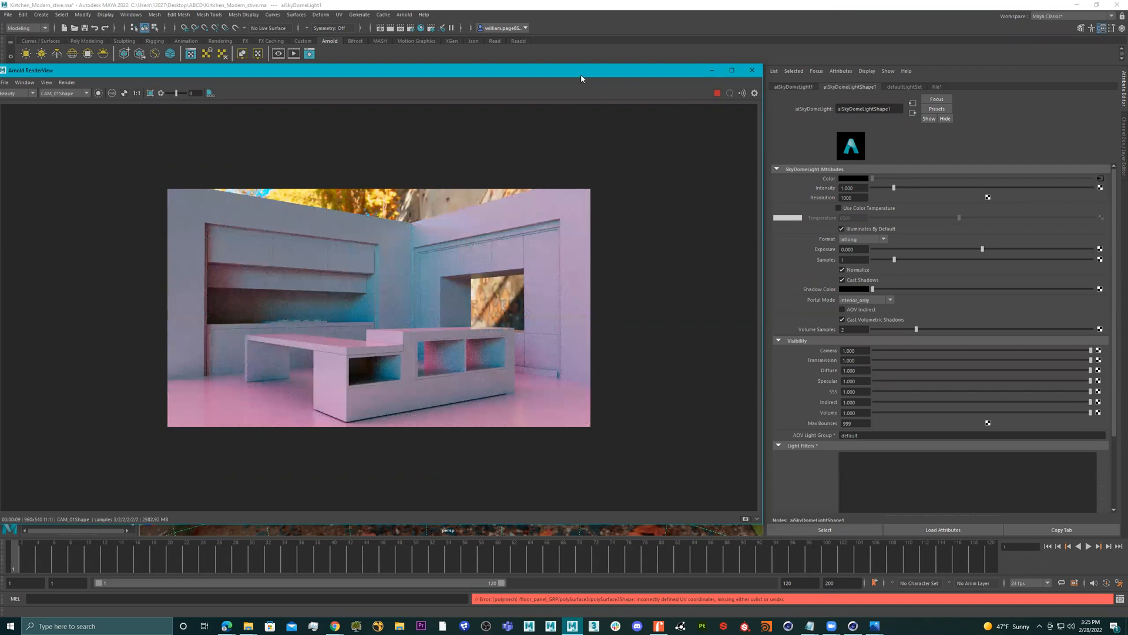
left_click_drag(581, 74, 607, 64)
left_click(863, 249)
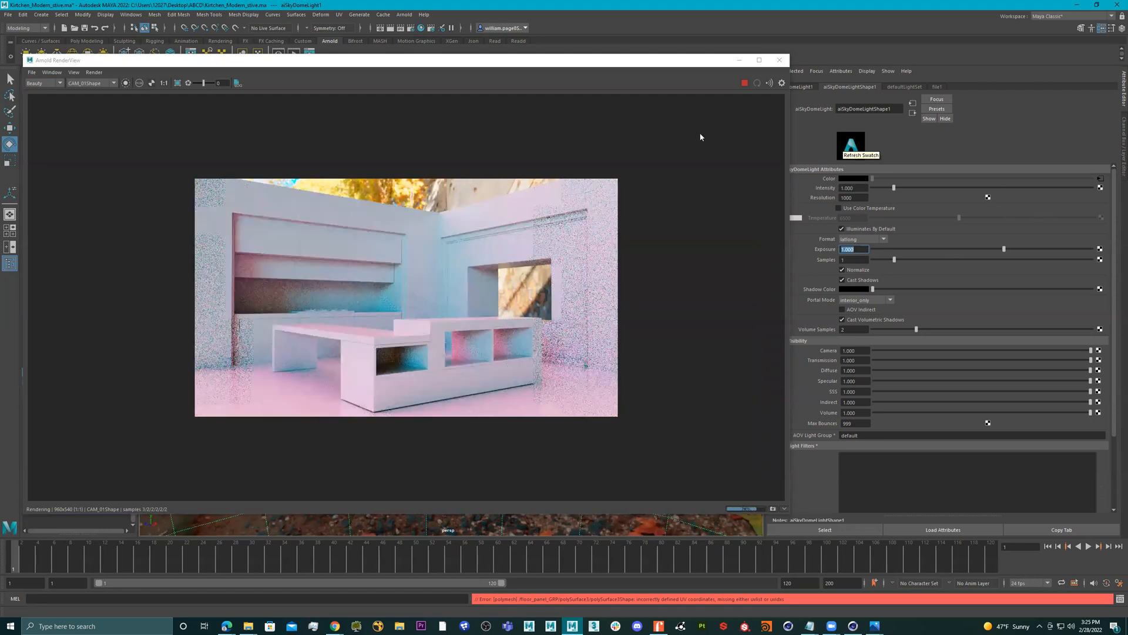
left_click(853, 626)
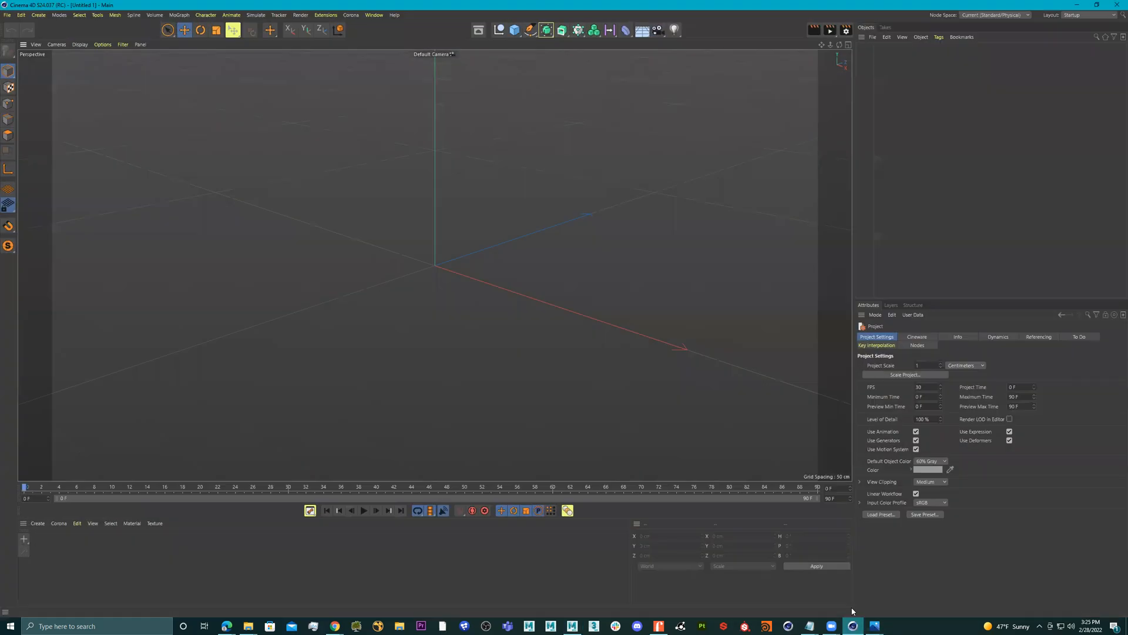
left_click(1116, 5)
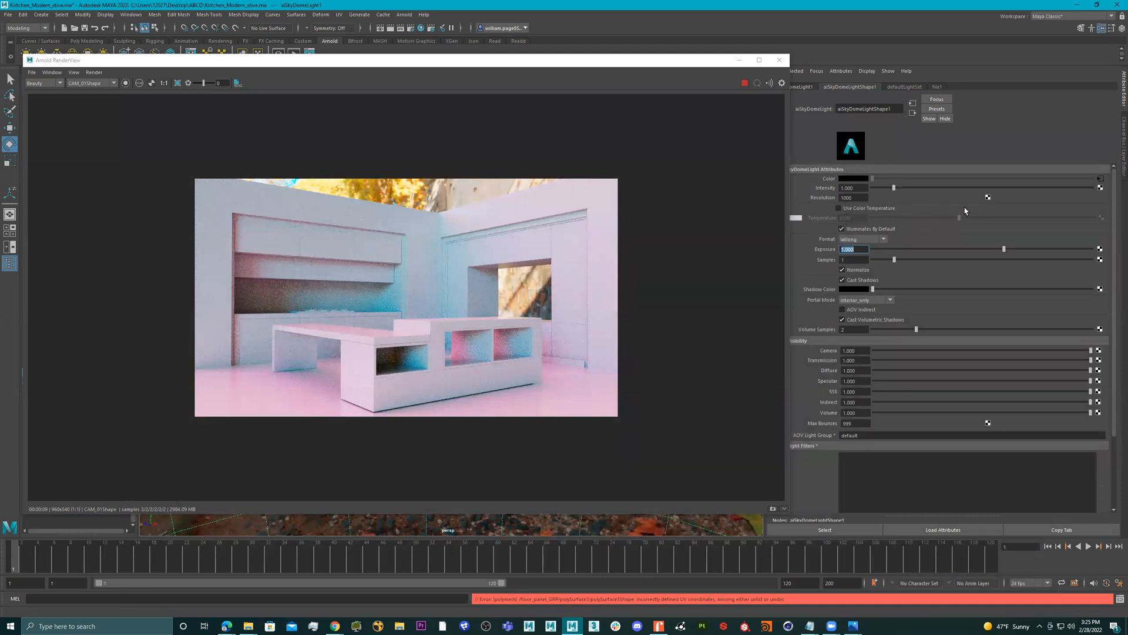
- Preview the HDR images in the E: drive's --HDRI-- folder and load hdrvfx_nyany_1_n2_v101_Ref.hdr as the skydome's color texture
left_click(1101, 179)
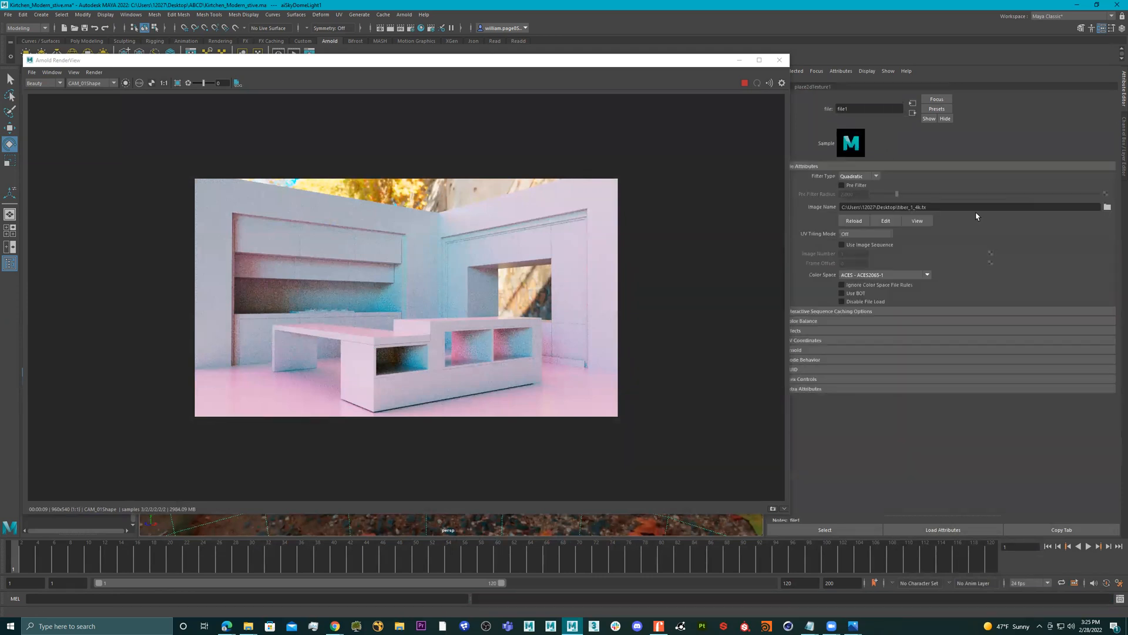
left_click(1107, 208)
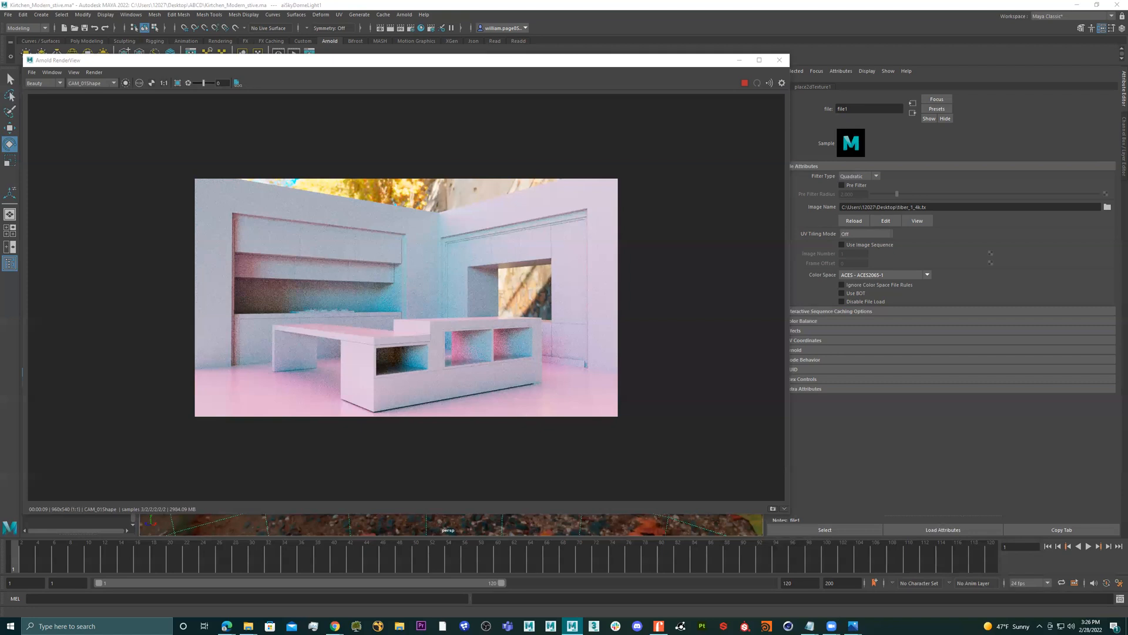
scroll(647, 288, "down", 4)
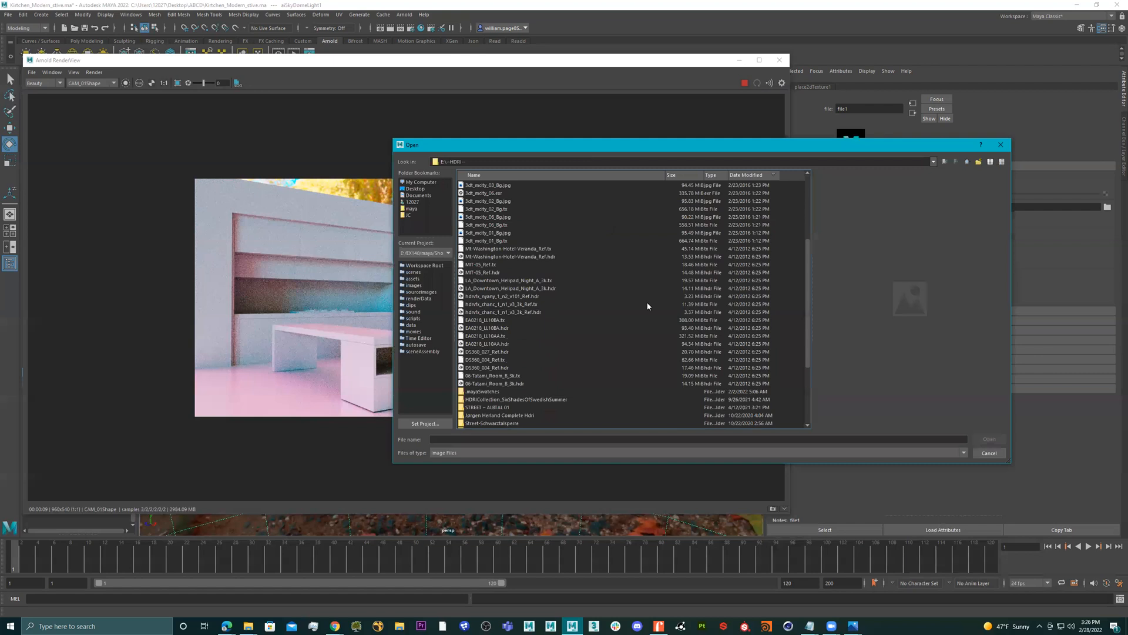
left_click(499, 360)
left_click(489, 368)
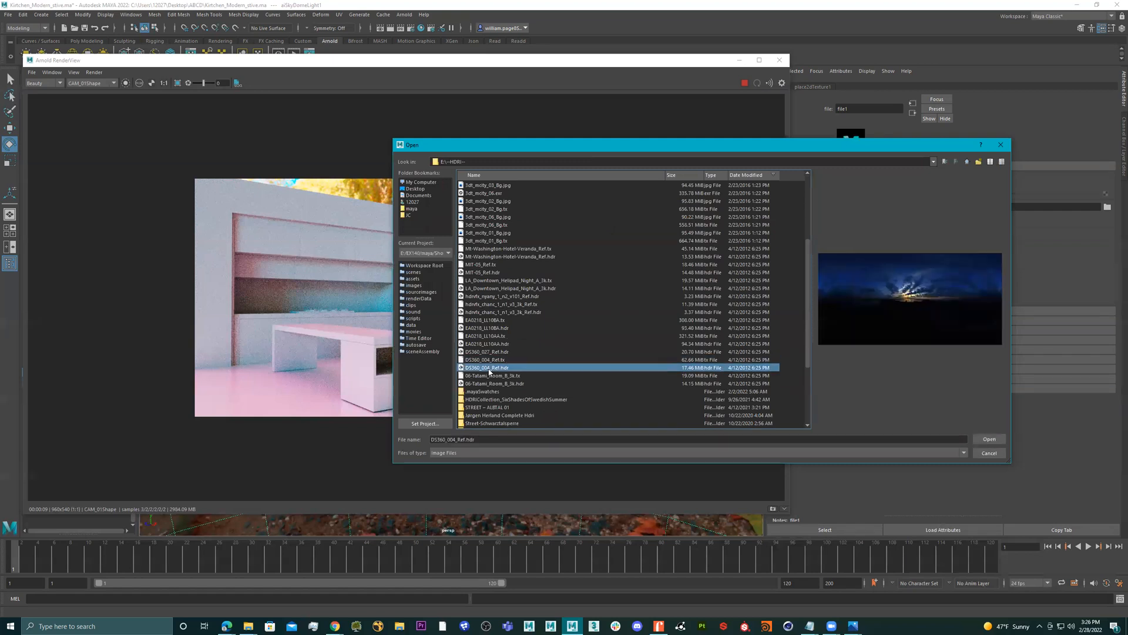
left_click(497, 384)
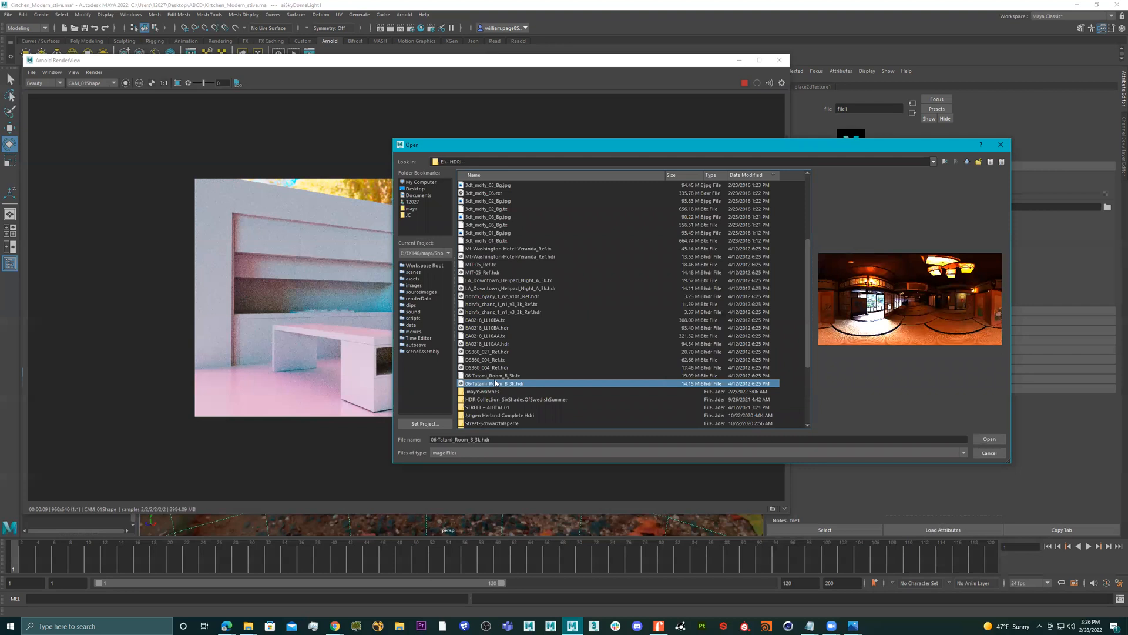
left_click(501, 312)
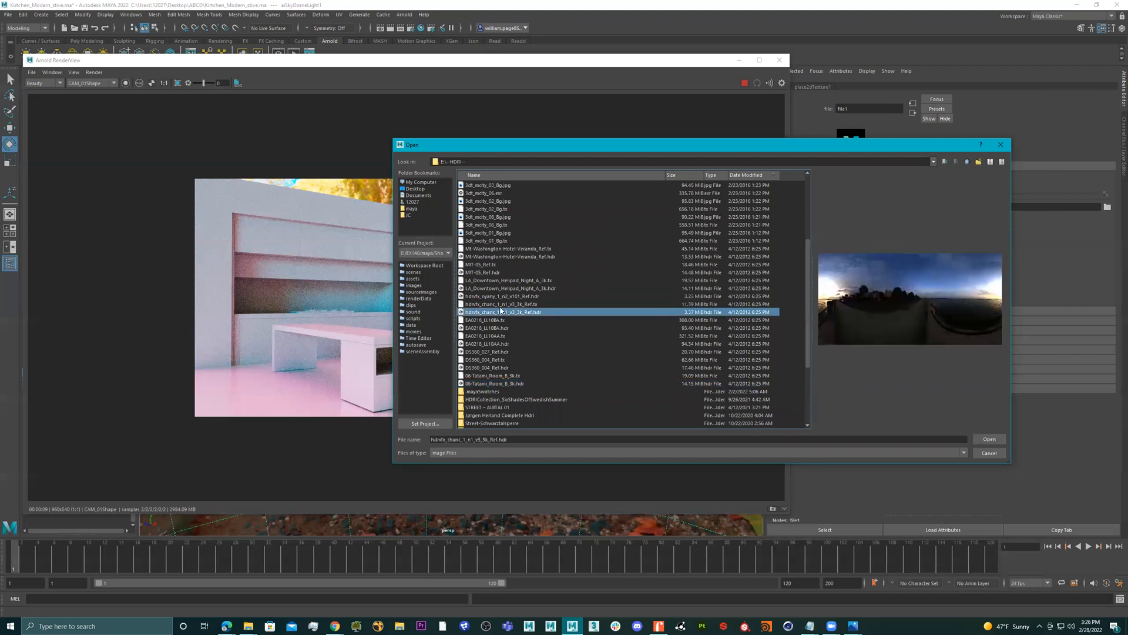
left_click(501, 304)
left_click(502, 296)
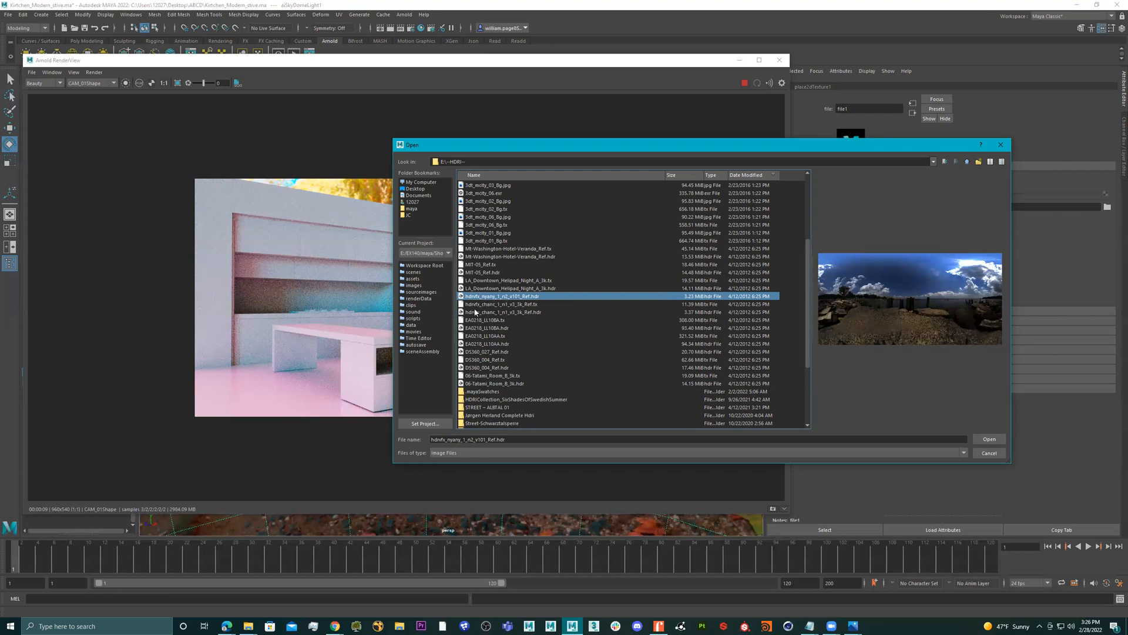
left_click(526, 306)
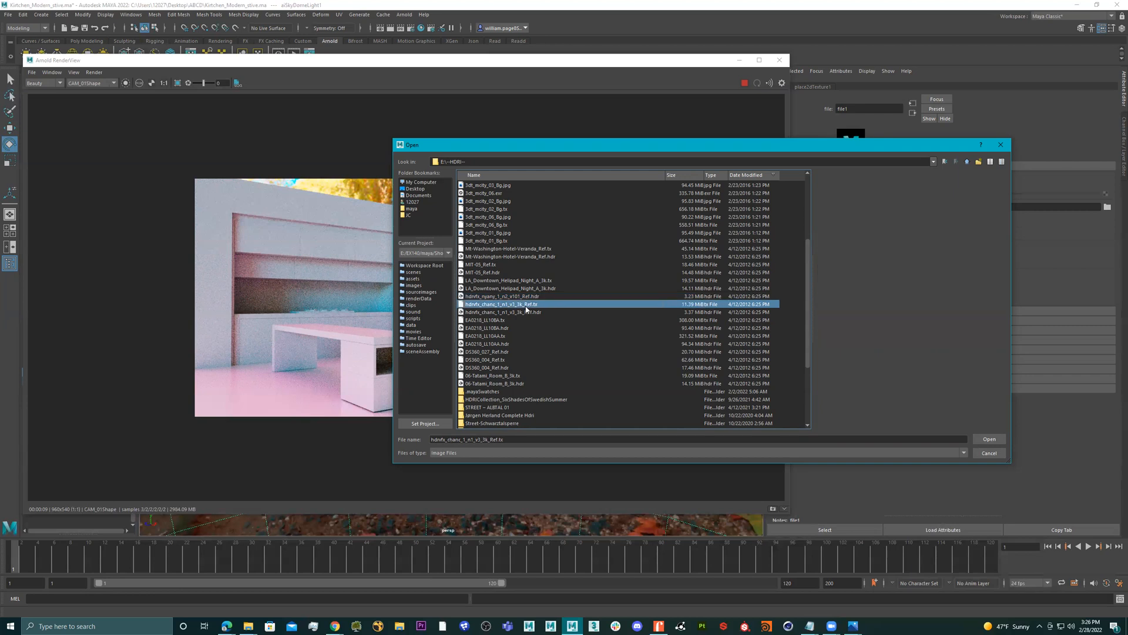
left_click(528, 298)
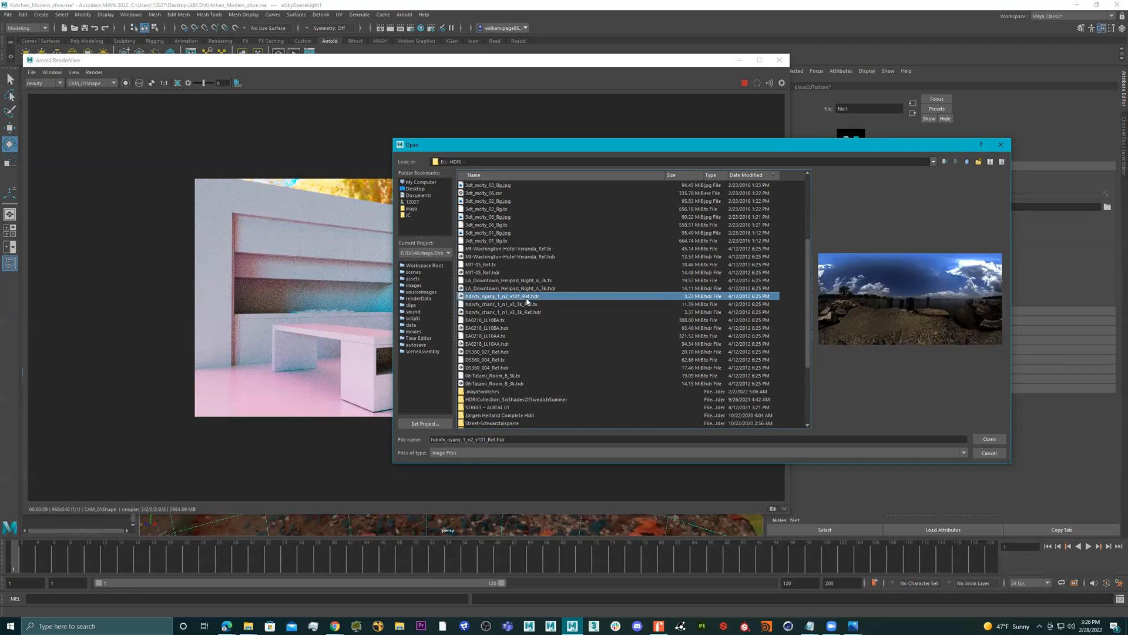
double_click(526, 298)
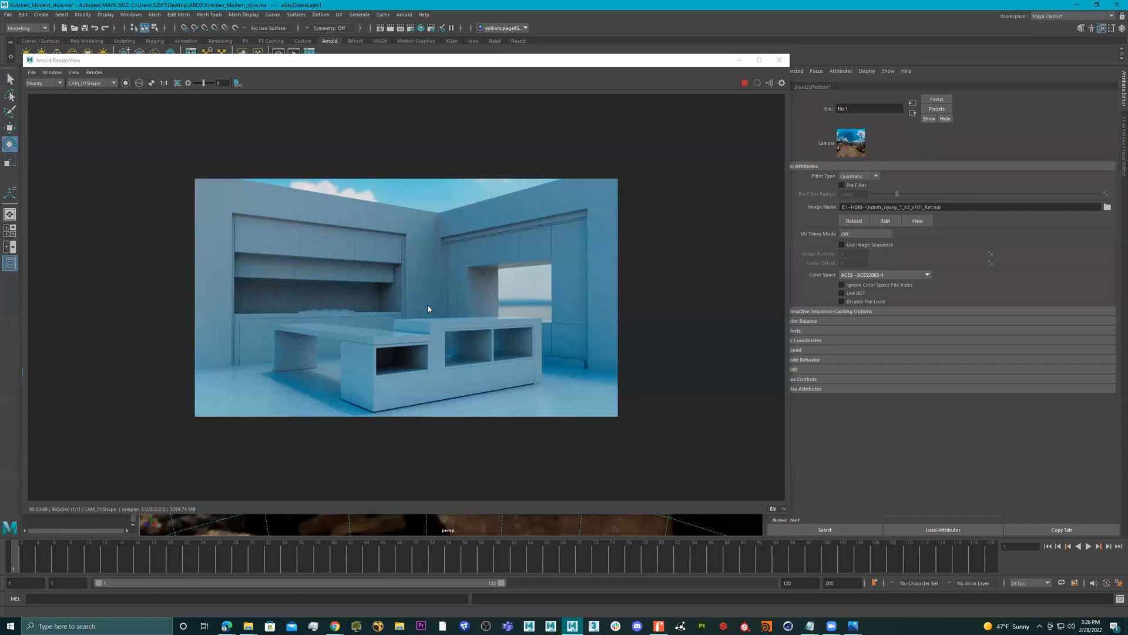
scroll(433, 306, "up", 2)
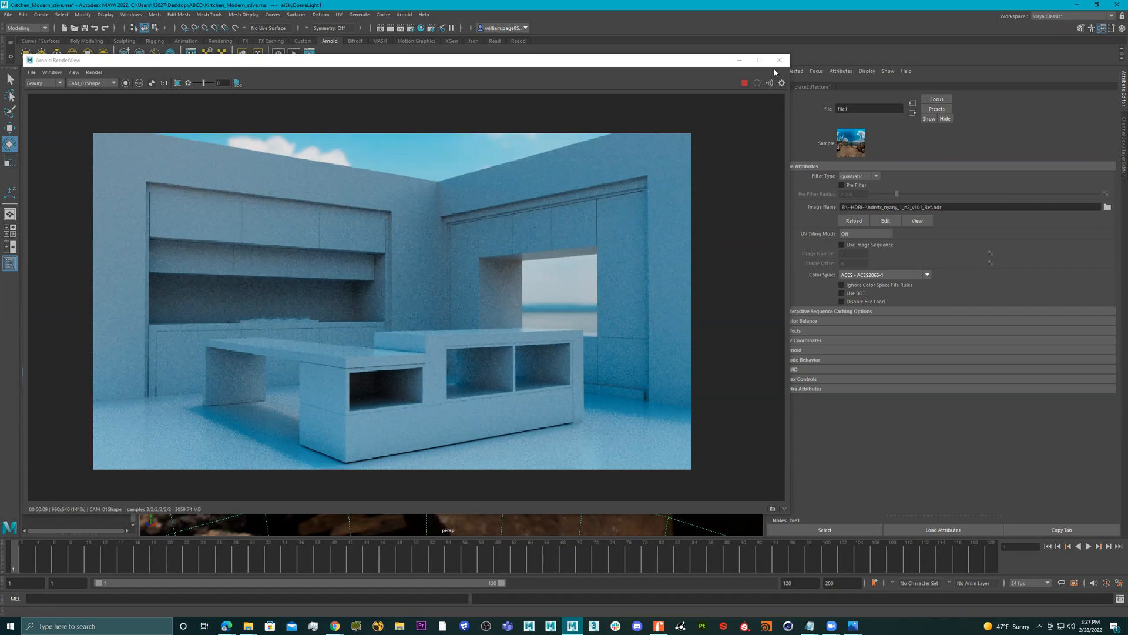
left_click(667, 63)
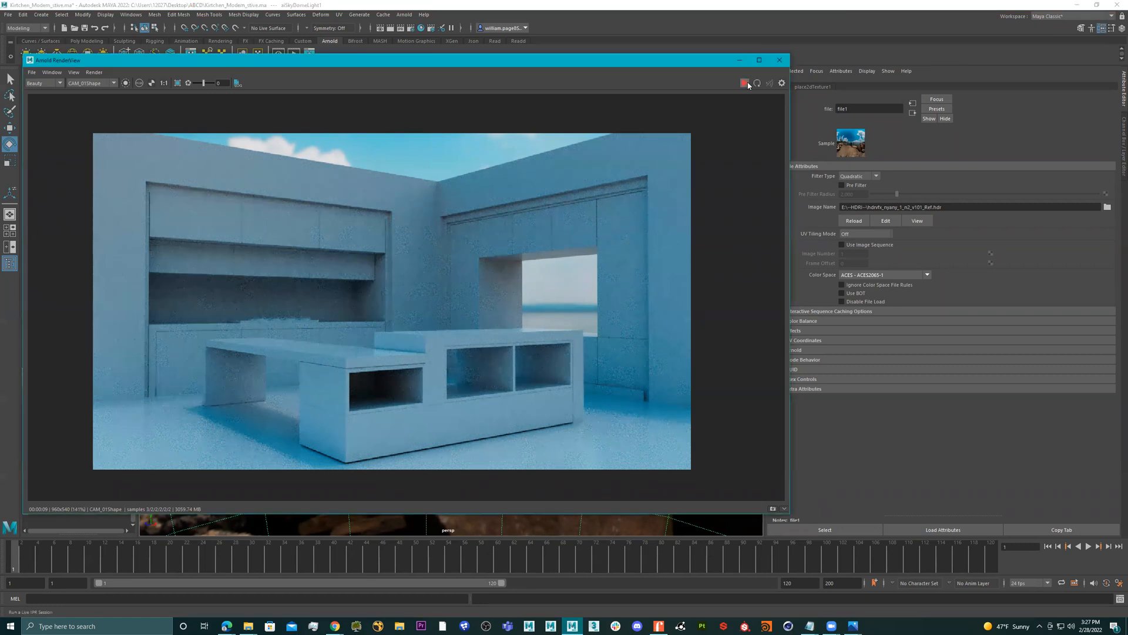